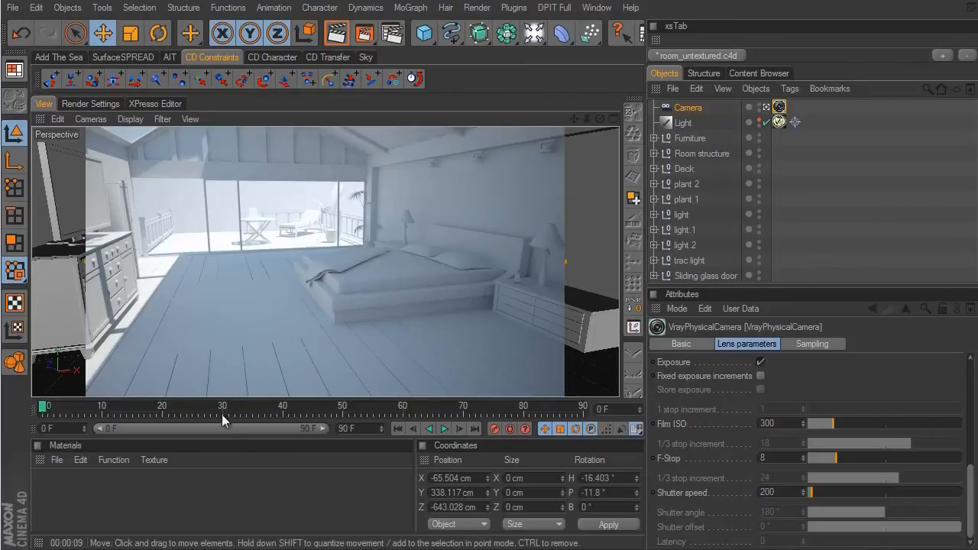
- Create a VrayAdvancedMaterial and open it in an enlarged Material Editor
{"action": "left_click", "coordinate": [57, 461]}
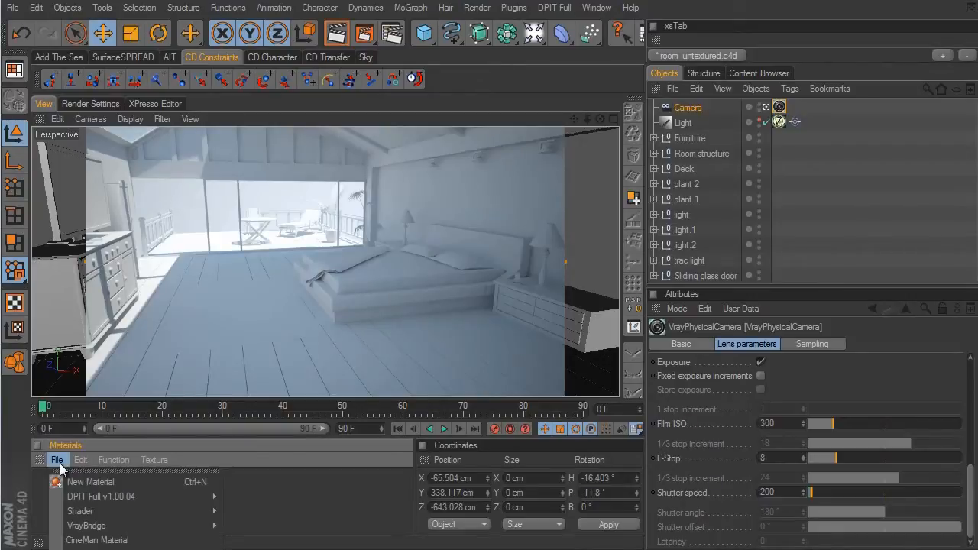
{"action": "mouse_move", "coordinate": [105, 526]}
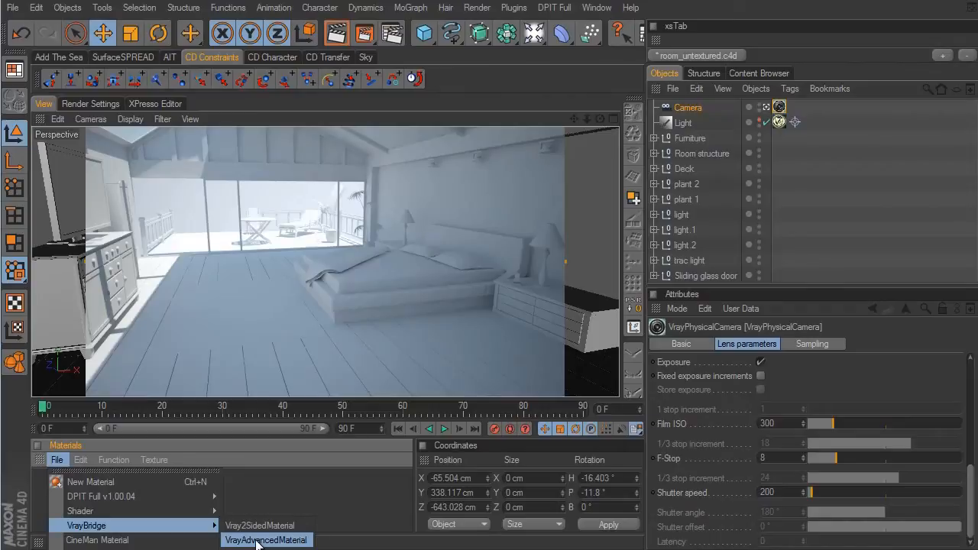
{"action": "left_click", "coordinate": [258, 540]}
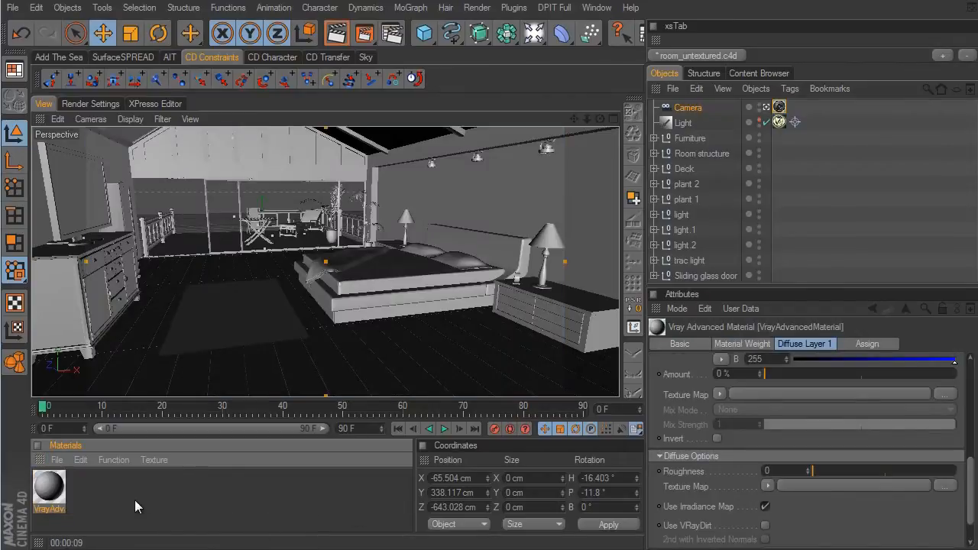
{"action": "double_click", "coordinate": [48, 487]}
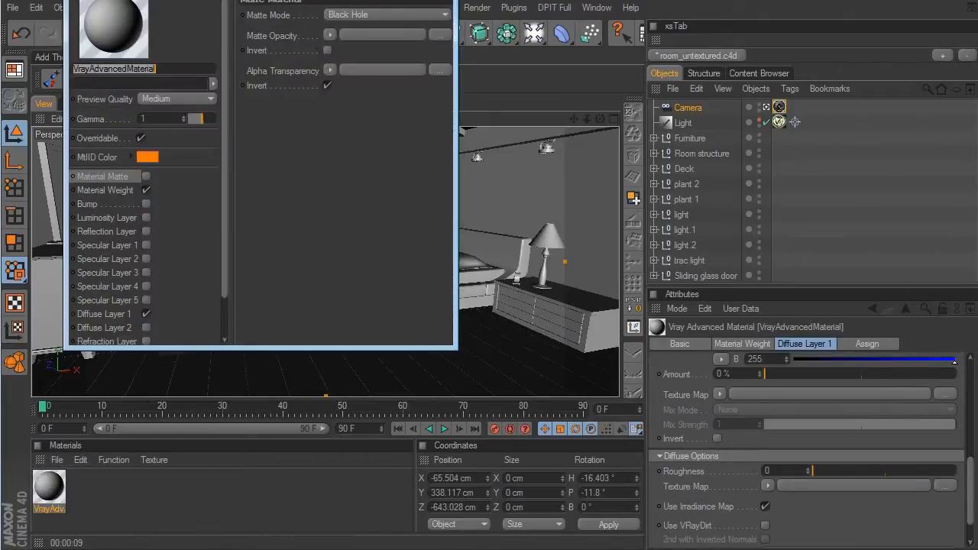
{"action": "left_click_drag", "start_coordinate": [317, 0], "coordinate": [318, 29]}
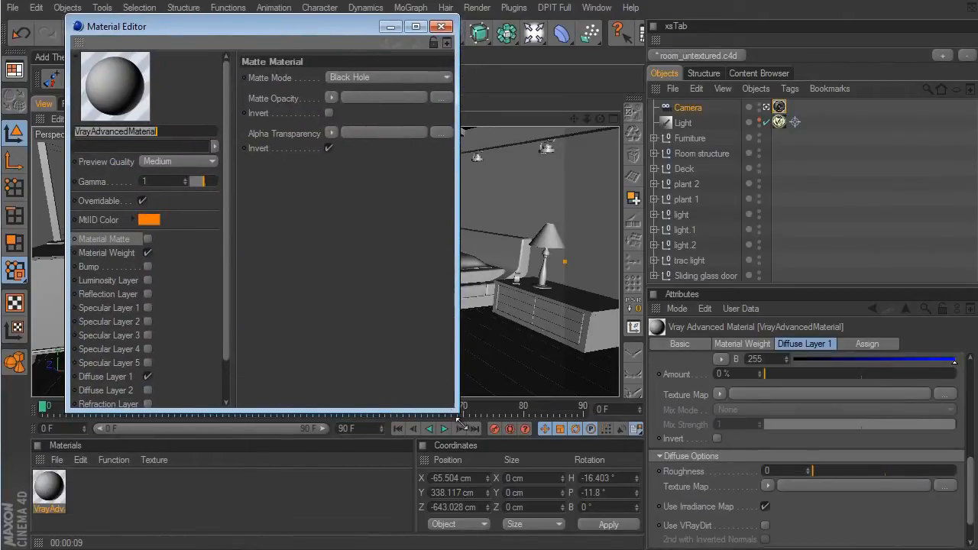
{"action": "left_click_drag", "start_coordinate": [457, 411], "coordinate": [563, 502]}
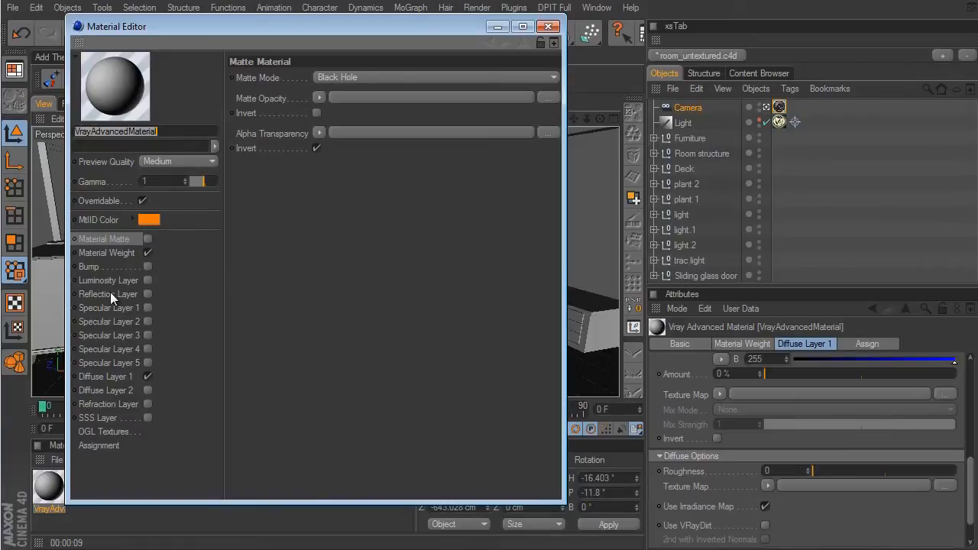
- Disable the material's Material Weight and look through the Refraction Layer settings
{"action": "left_click", "coordinate": [114, 253]}
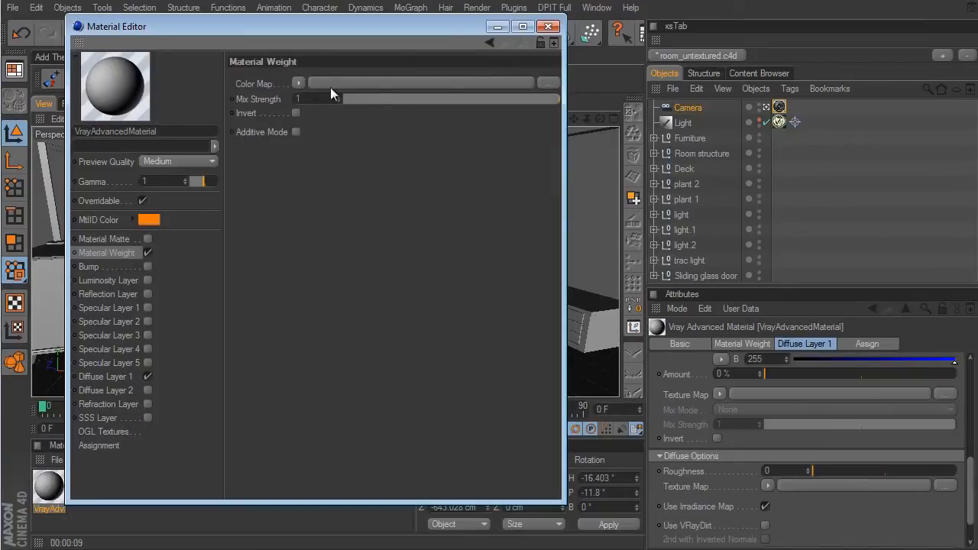
{"action": "left_click", "coordinate": [148, 253]}
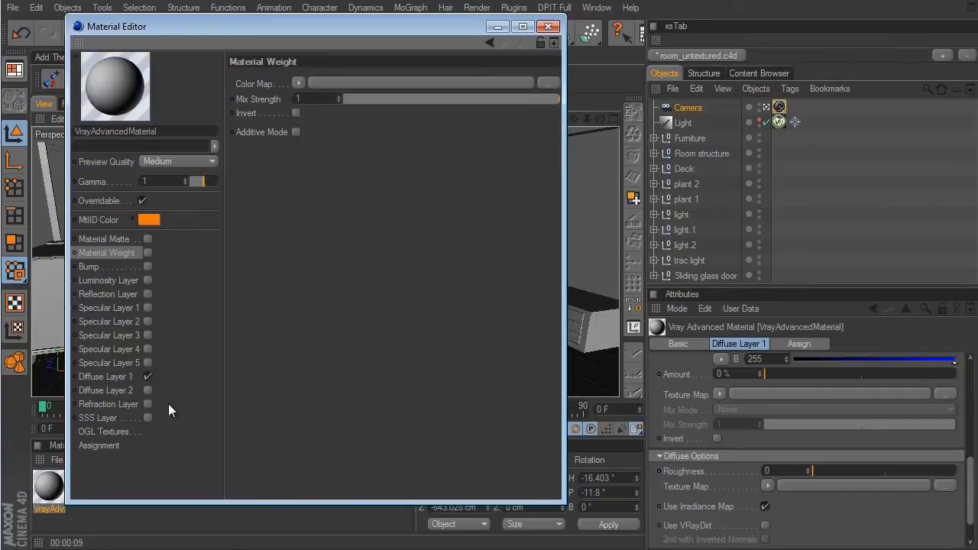
{"action": "left_click", "coordinate": [128, 404]}
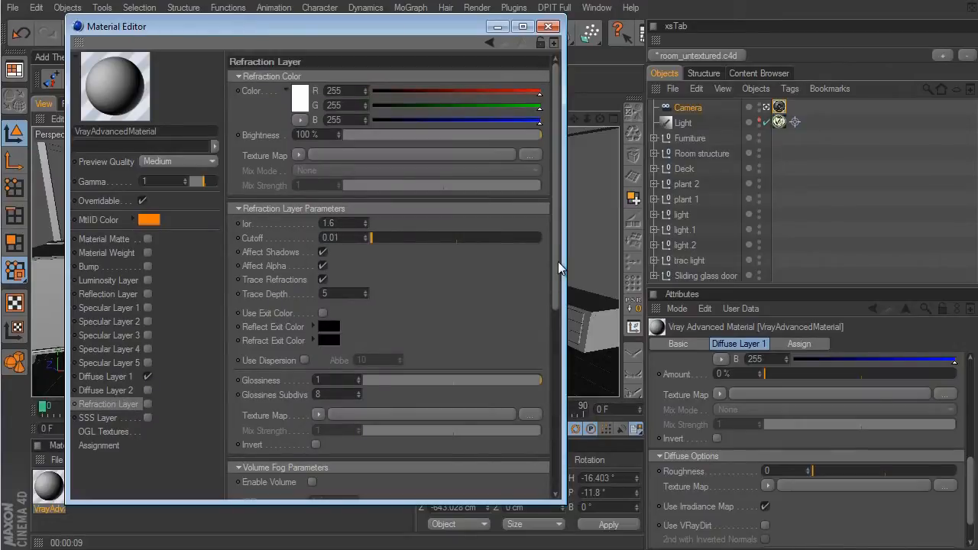
{"action": "left_click_drag", "start_coordinate": [557, 261], "coordinate": [524, 448]}
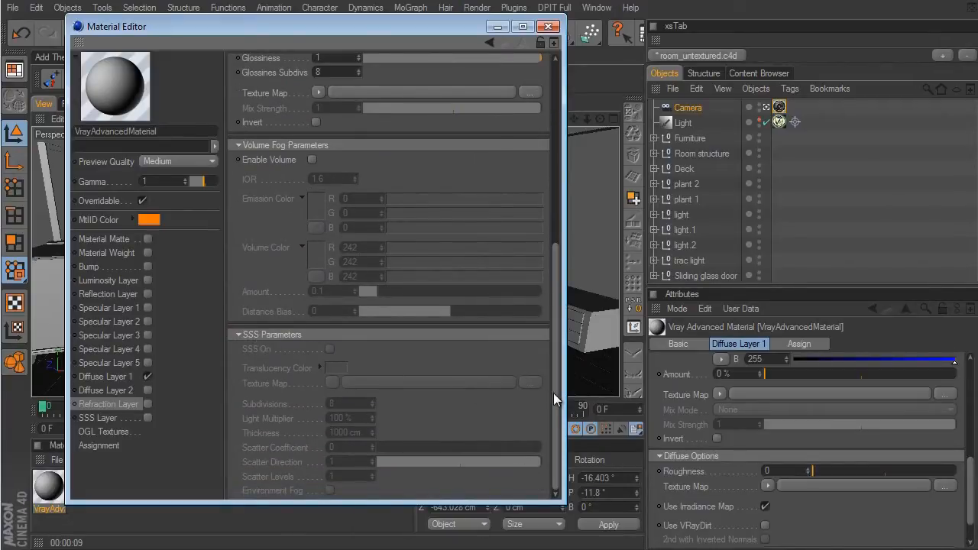
{"action": "left_click_drag", "start_coordinate": [557, 344], "coordinate": [564, 211]}
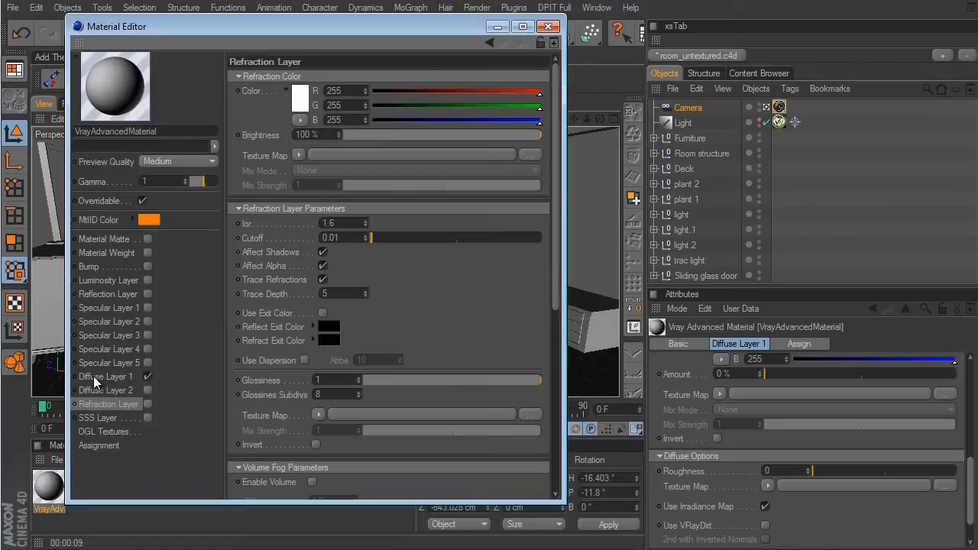
- Try Diffuse Layer 1 transparency amounts of 30% and 60%, and return the amount to 0%
{"action": "left_click", "coordinate": [115, 377]}
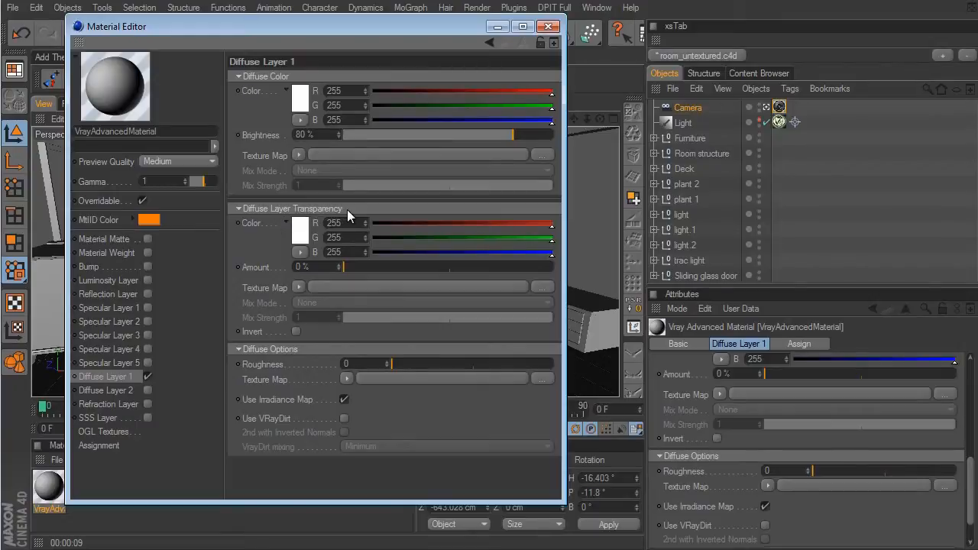
{"action": "left_click_drag", "start_coordinate": [347, 269], "coordinate": [406, 270]}
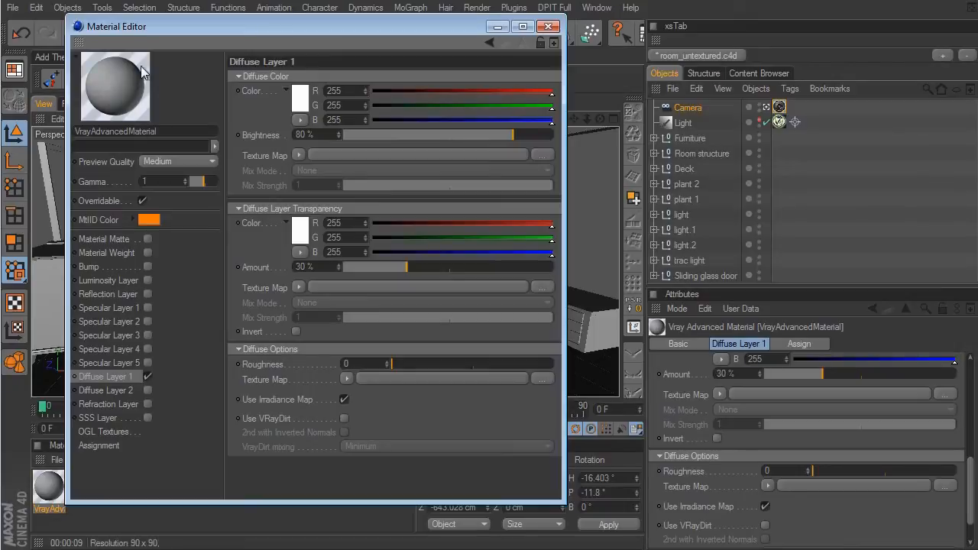
{"action": "left_click_drag", "start_coordinate": [407, 268], "coordinate": [471, 269]}
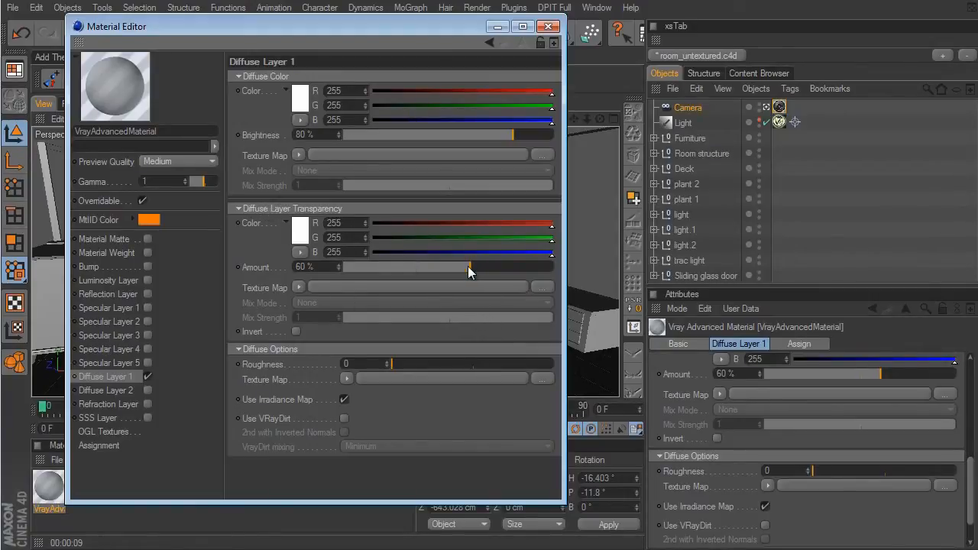
{"action": "left_click_drag", "start_coordinate": [470, 267], "coordinate": [328, 269]}
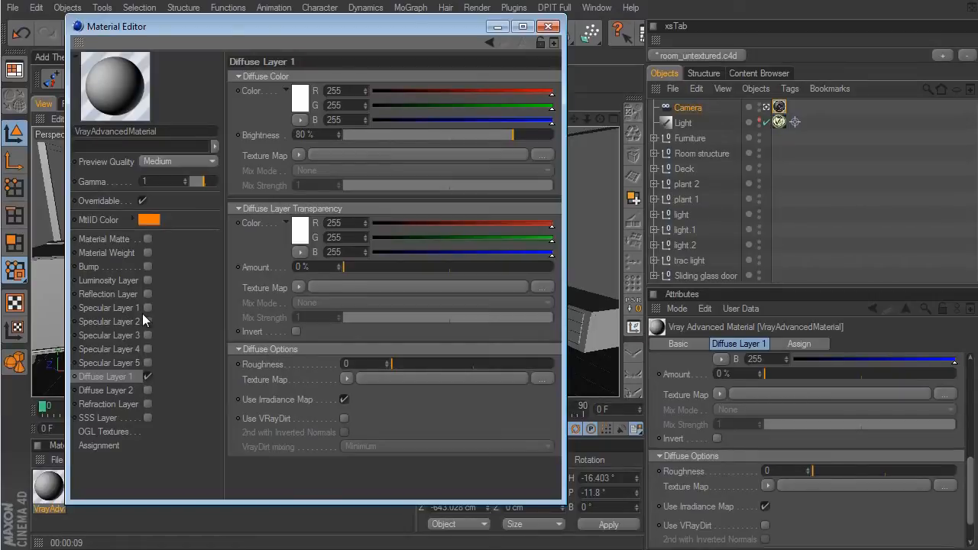
- Look through Specular Layers 1 to 5 in a larger editor window and check the specular types available for Specular Layer 1
{"action": "left_click", "coordinate": [104, 308]}
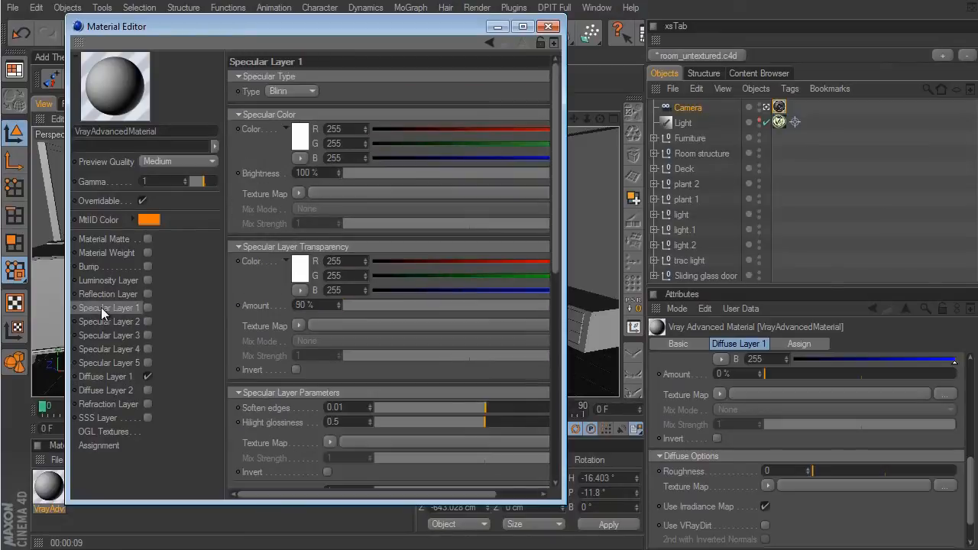
{"action": "left_click", "coordinate": [130, 324]}
{"action": "left_click", "coordinate": [126, 336]}
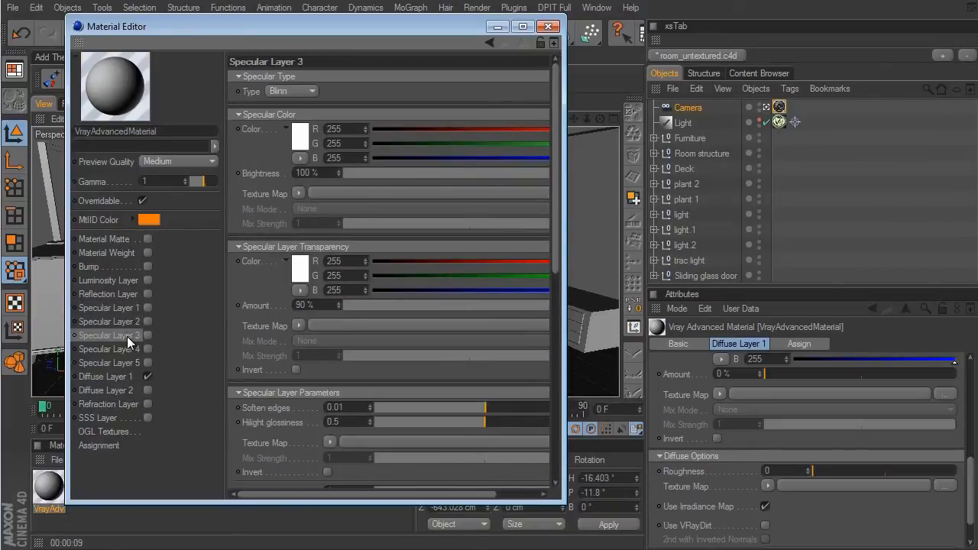
{"action": "left_click", "coordinate": [124, 350]}
{"action": "left_click", "coordinate": [123, 362]}
{"action": "left_click_drag", "start_coordinate": [565, 503], "coordinate": [716, 549]}
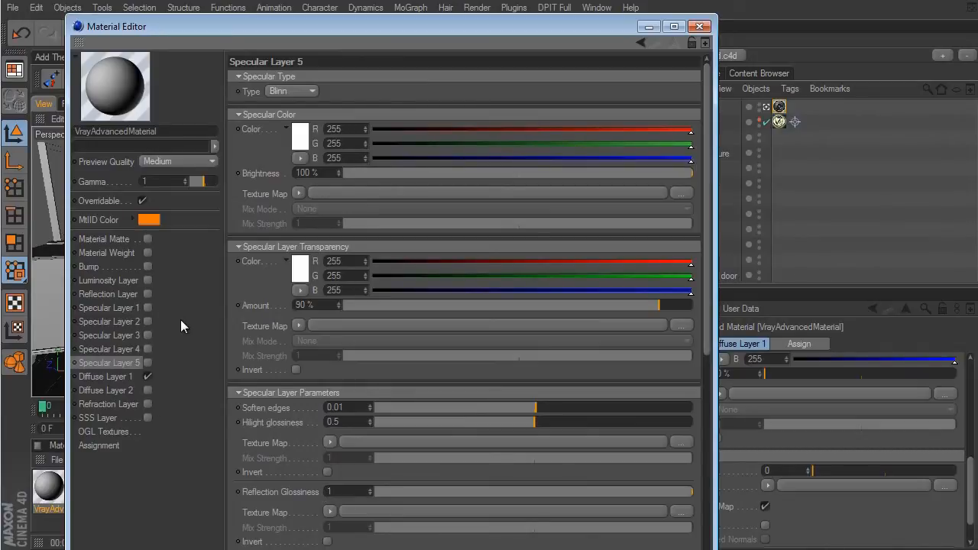
{"action": "left_click", "coordinate": [126, 308]}
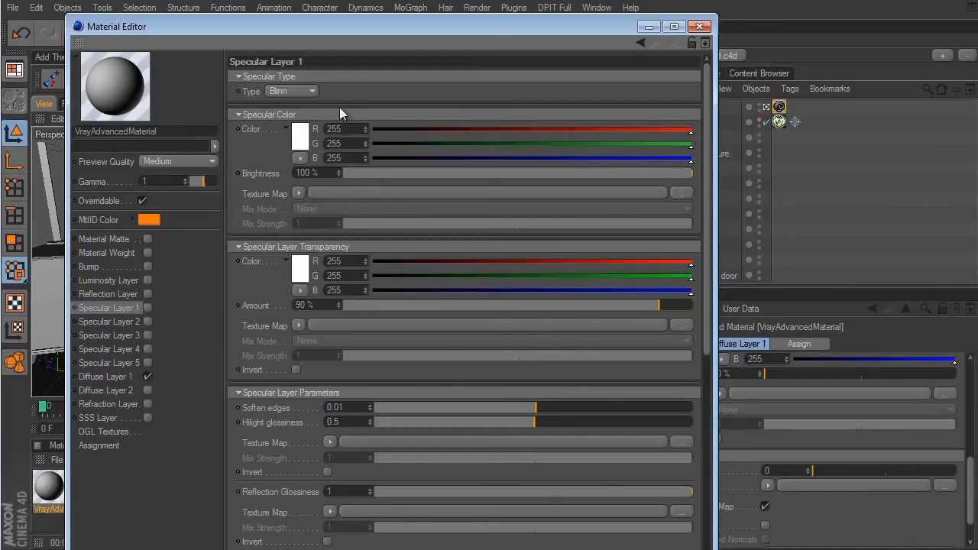
{"action": "left_click", "coordinate": [293, 90]}
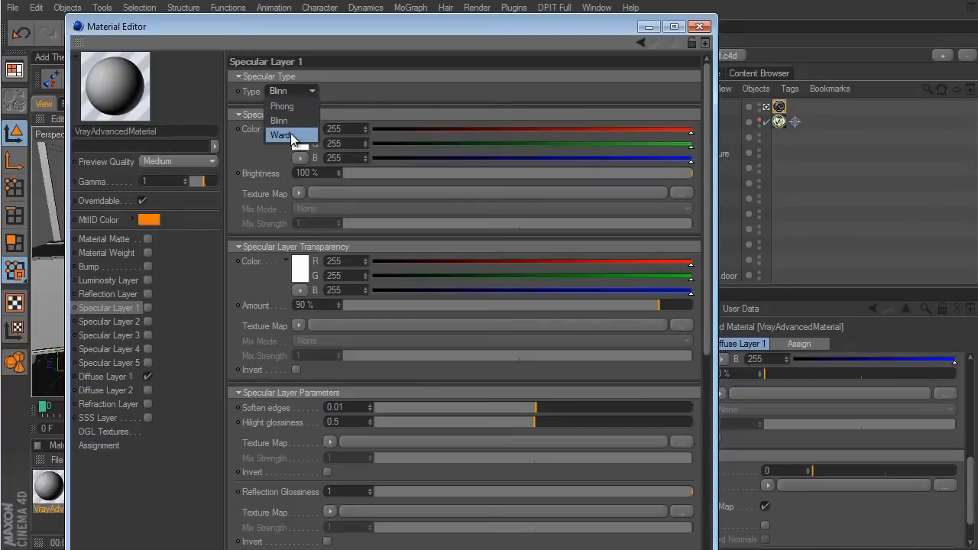
{"action": "left_click", "coordinate": [354, 87]}
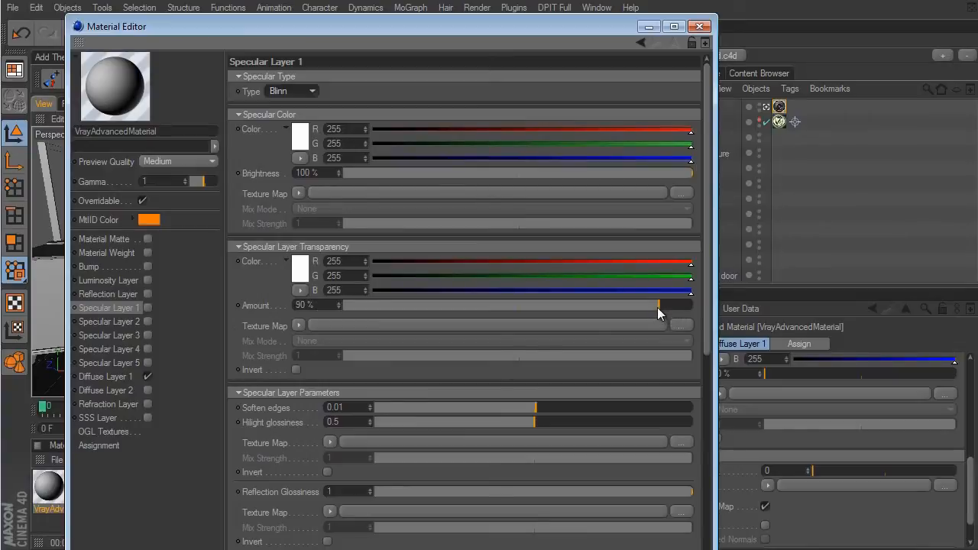
- Enable Specular Layer 1 and try transparency amounts of 100%, 85% and 58% on it
{"action": "left_click_drag", "start_coordinate": [657, 307], "coordinate": [692, 306]}
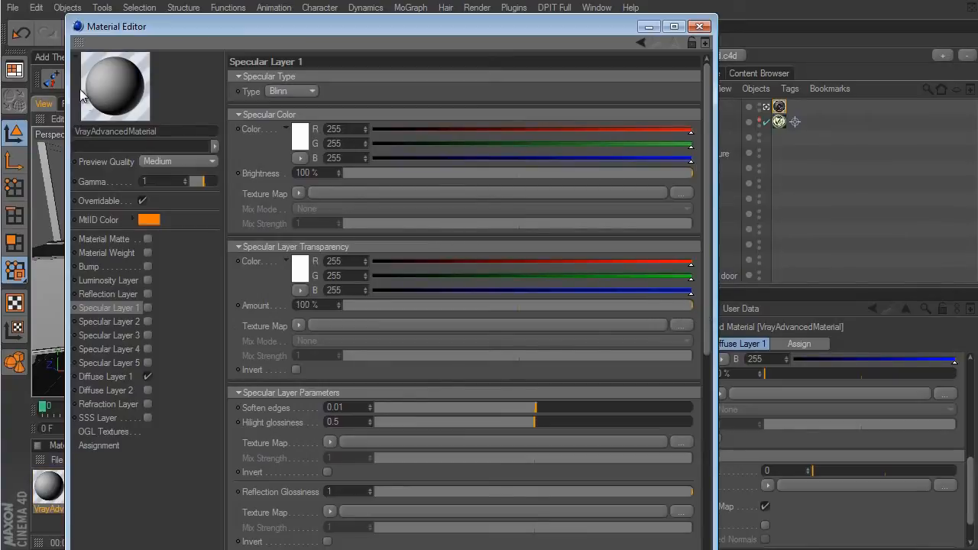
{"action": "left_click", "coordinate": [147, 307]}
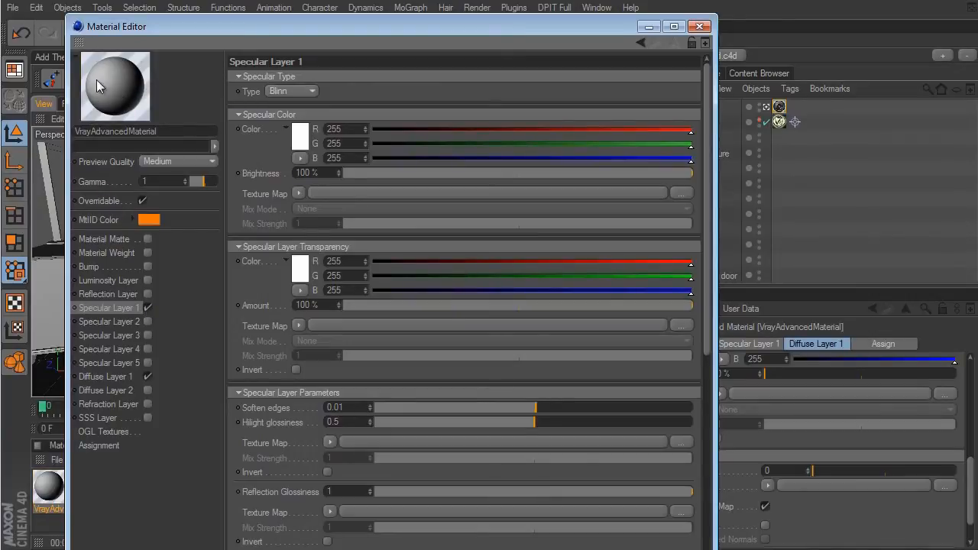
{"action": "left_click_drag", "start_coordinate": [692, 307], "coordinate": [640, 307]}
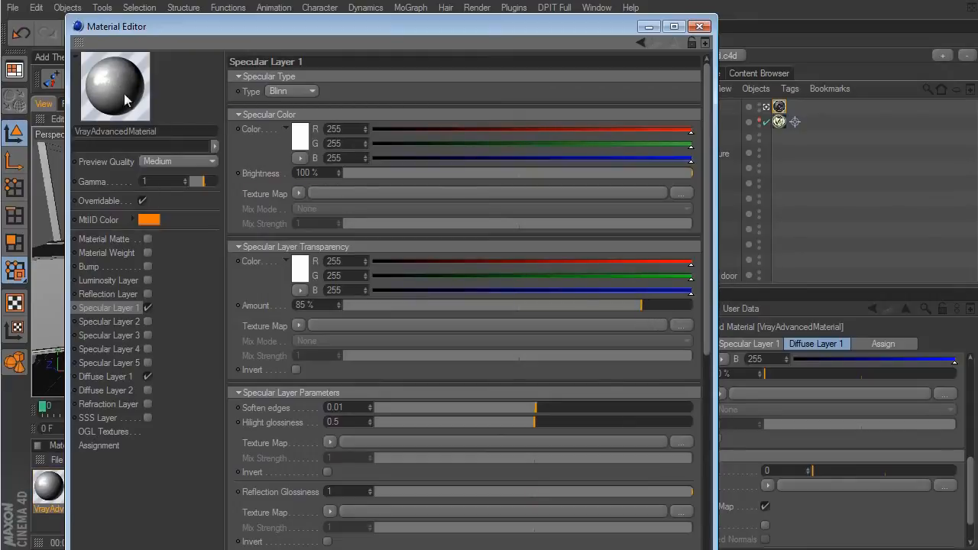
{"action": "left_click_drag", "start_coordinate": [643, 308], "coordinate": [546, 305]}
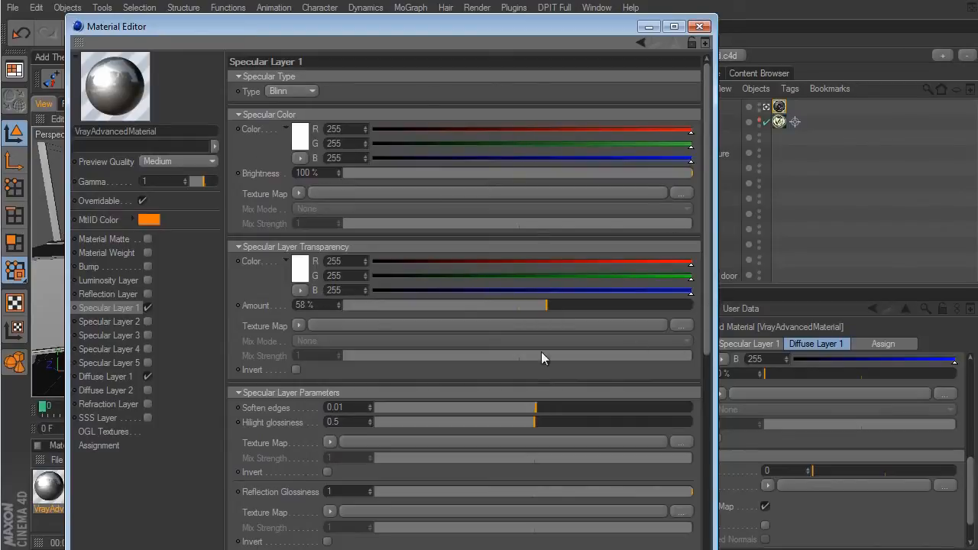
- Review the Specular Layer 1 parameters and set the layer's transparency amount to 90%
{"action": "scroll", "coordinate": [690, 475], "scroll_direction": "down", "scroll_amount": 8}
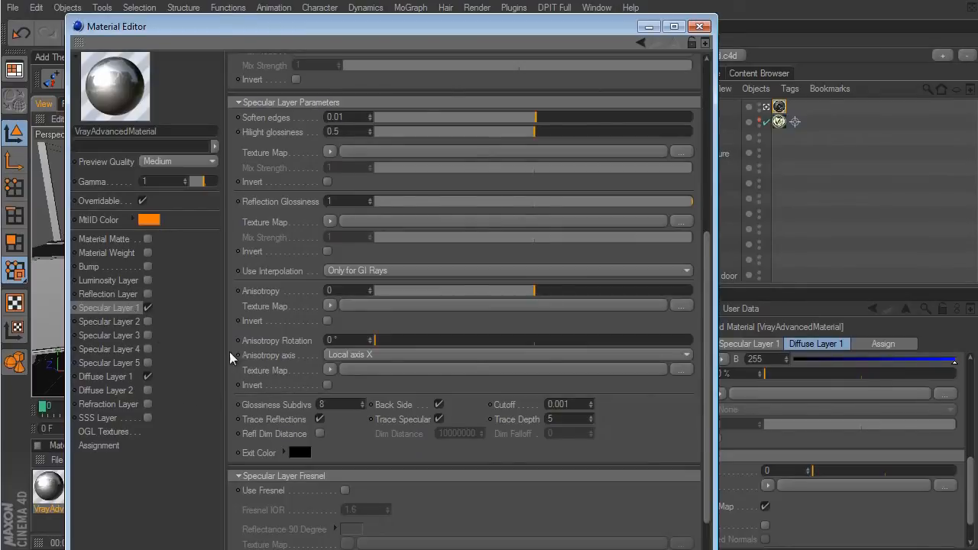
{"action": "scroll", "coordinate": [458, 412], "scroll_direction": "down", "scroll_amount": 1}
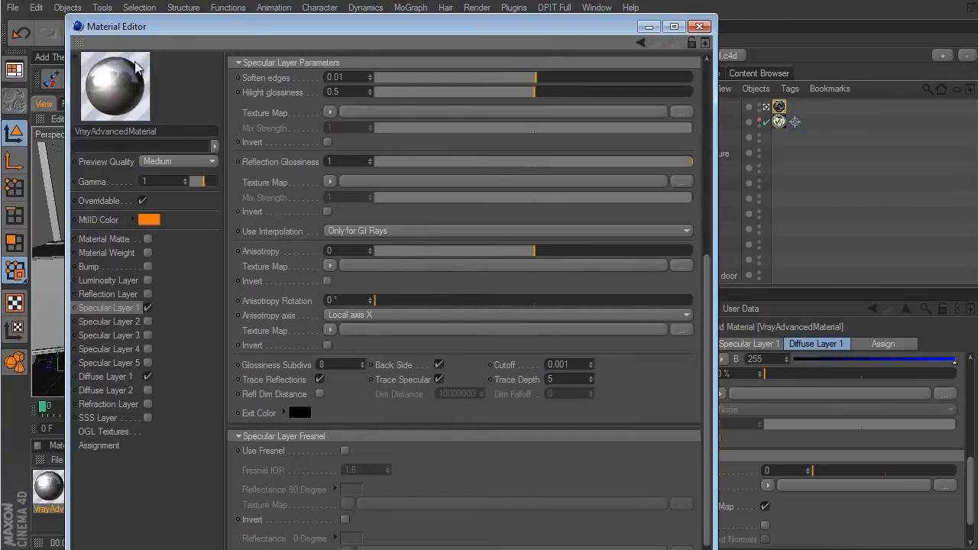
{"action": "left_click_drag", "start_coordinate": [708, 378], "coordinate": [709, 252]}
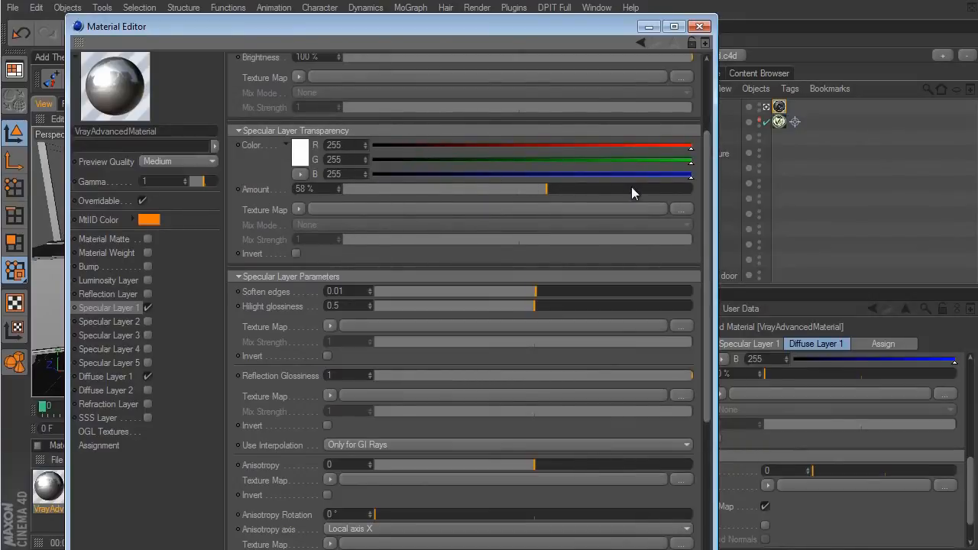
{"action": "left_click_drag", "start_coordinate": [646, 188], "coordinate": [660, 191]}
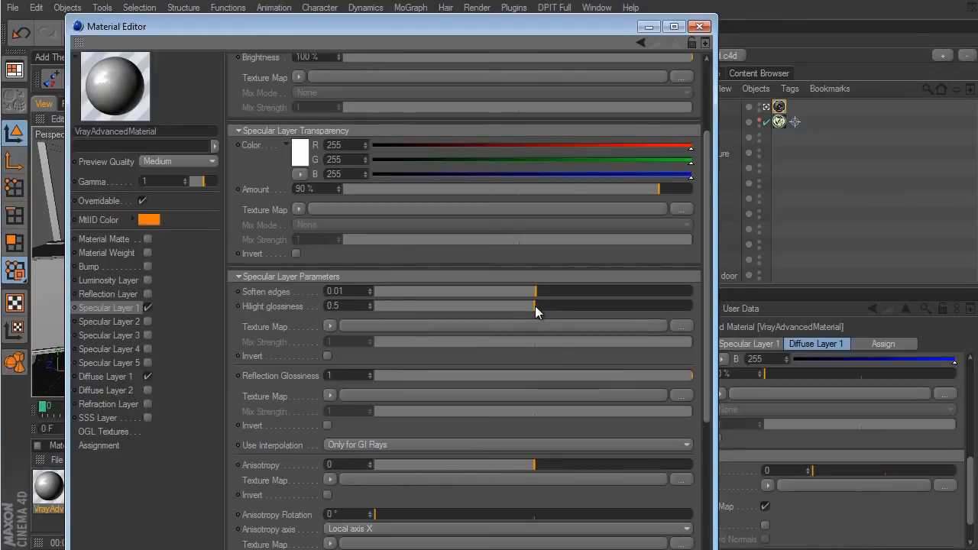
- Try Specular Layer 1 highlight glossiness values of 0.75, 0.4 and 0.66, and return it to 0.5
{"action": "left_click_drag", "start_coordinate": [558, 314], "coordinate": [612, 314]}
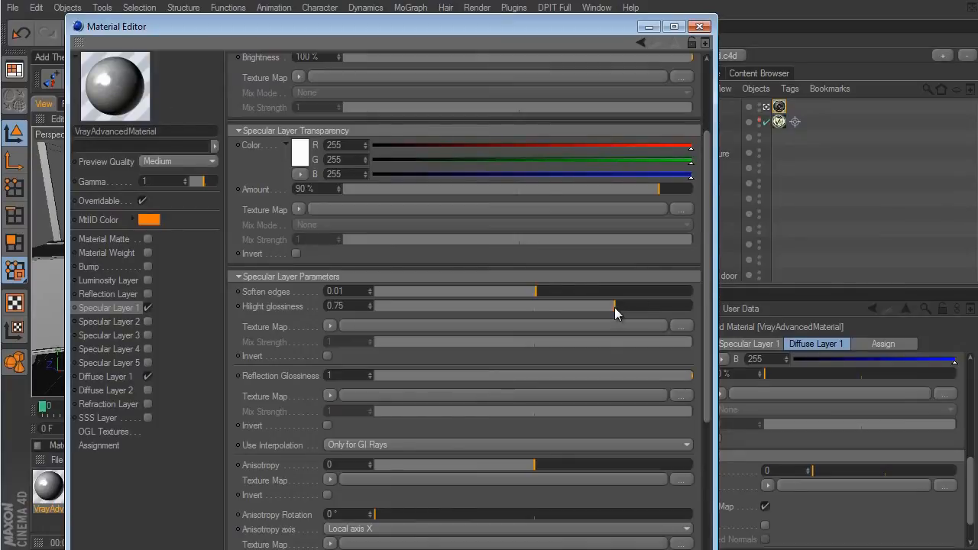
{"action": "left_click_drag", "start_coordinate": [614, 307], "coordinate": [648, 307]}
{"action": "left_click_drag", "start_coordinate": [656, 305], "coordinate": [501, 304]}
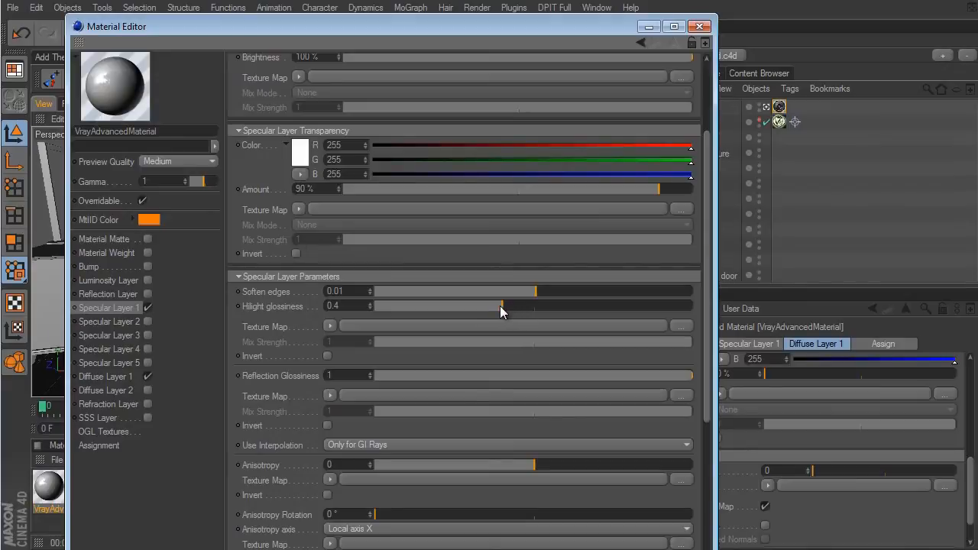
{"action": "left_click_drag", "start_coordinate": [516, 307], "coordinate": [585, 308]}
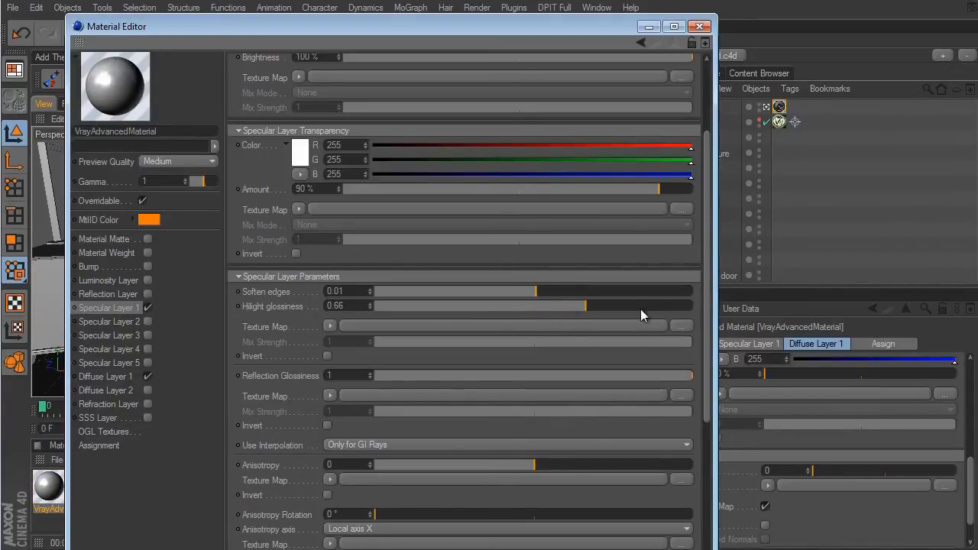
{"action": "left_click_drag", "start_coordinate": [585, 309], "coordinate": [547, 309]}
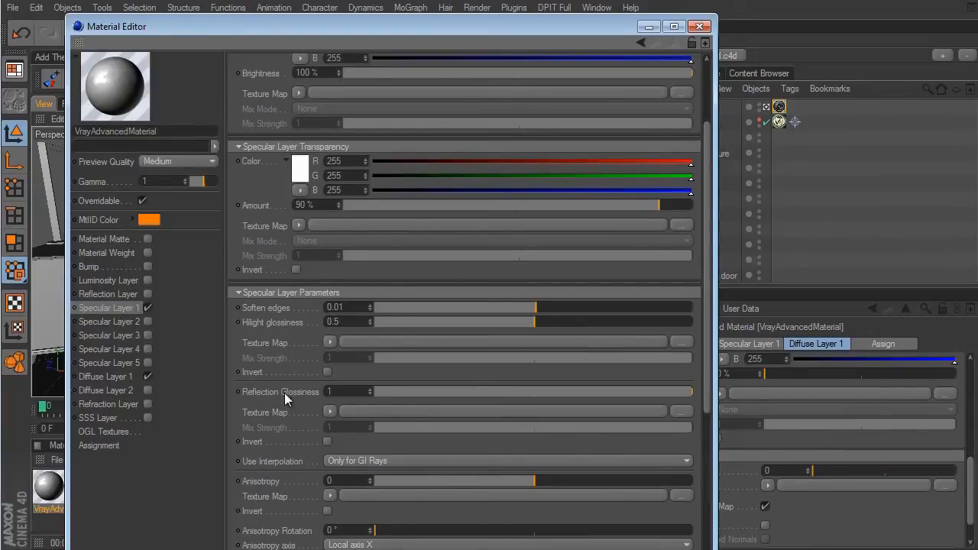
- Look over the Specular Layer 1 parameters and set the layer's reflection glossiness to 0.54
{"action": "scroll", "coordinate": [515, 394], "scroll_direction": "down", "scroll_amount": 5}
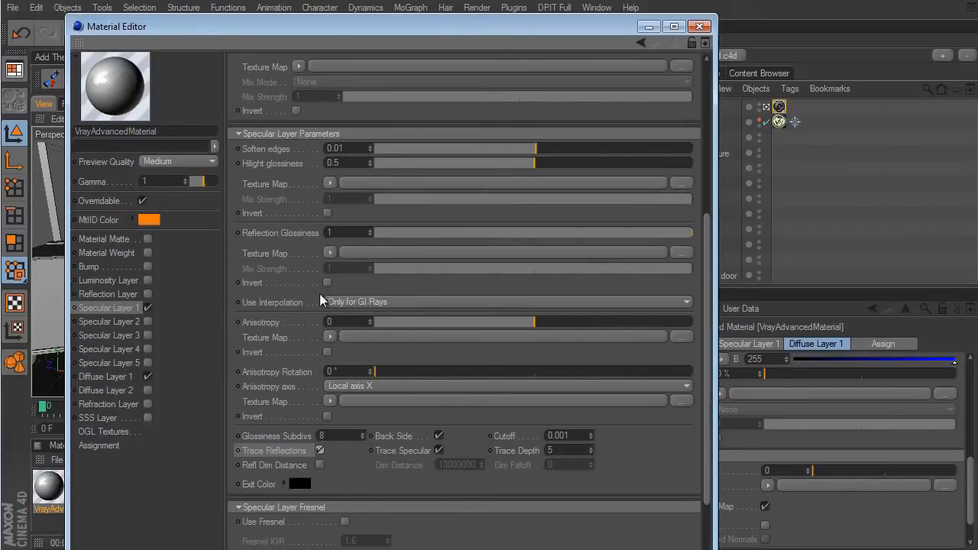
{"action": "left_click_drag", "start_coordinate": [709, 375], "coordinate": [712, 260]}
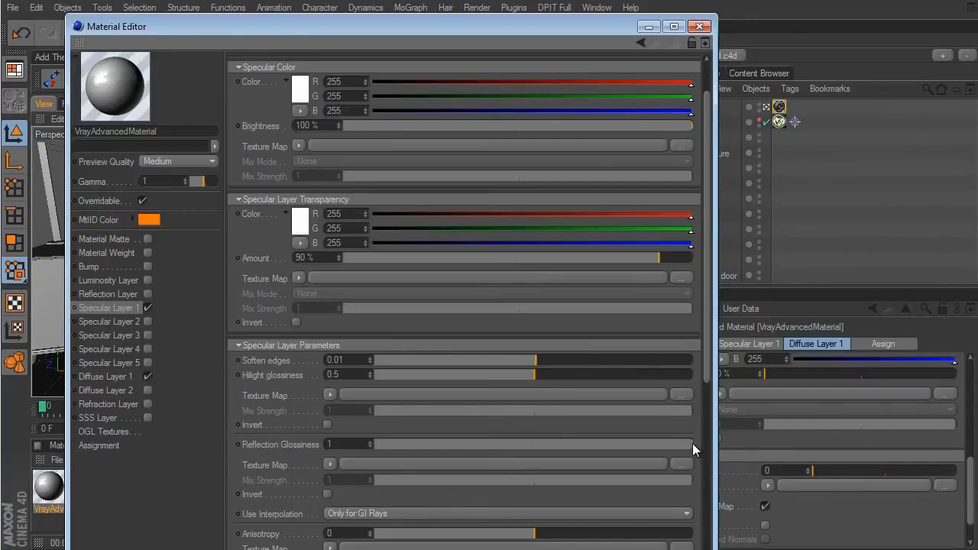
{"action": "left_click_drag", "start_coordinate": [692, 443], "coordinate": [655, 440]}
{"action": "left_click_drag", "start_coordinate": [658, 448], "coordinate": [547, 443]}
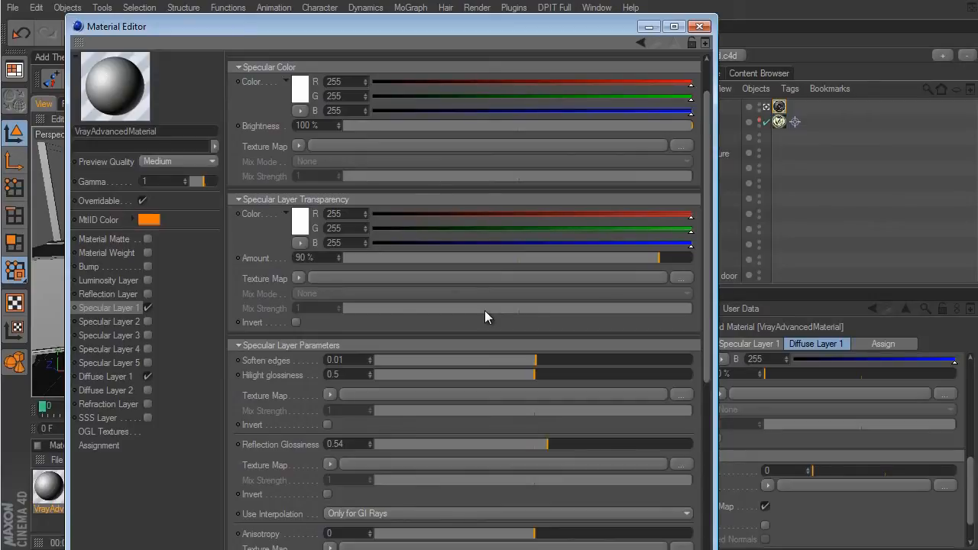
- Create a standard material for comparison, enable its Reflection channel and set the reflection blurriness to 17%
{"action": "left_click_drag", "start_coordinate": [207, 31], "coordinate": [638, 32]}
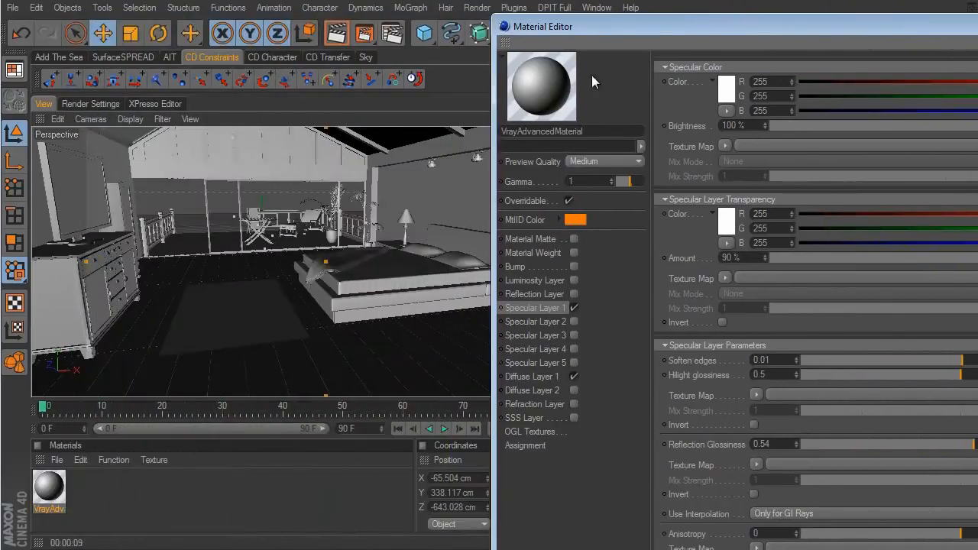
{"action": "double_click", "coordinate": [160, 475]}
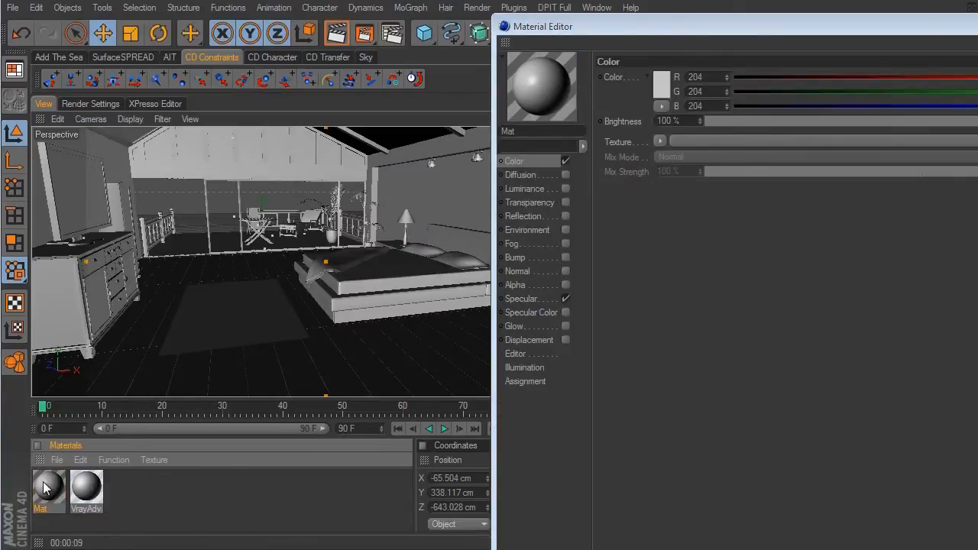
{"action": "left_click", "coordinate": [530, 217]}
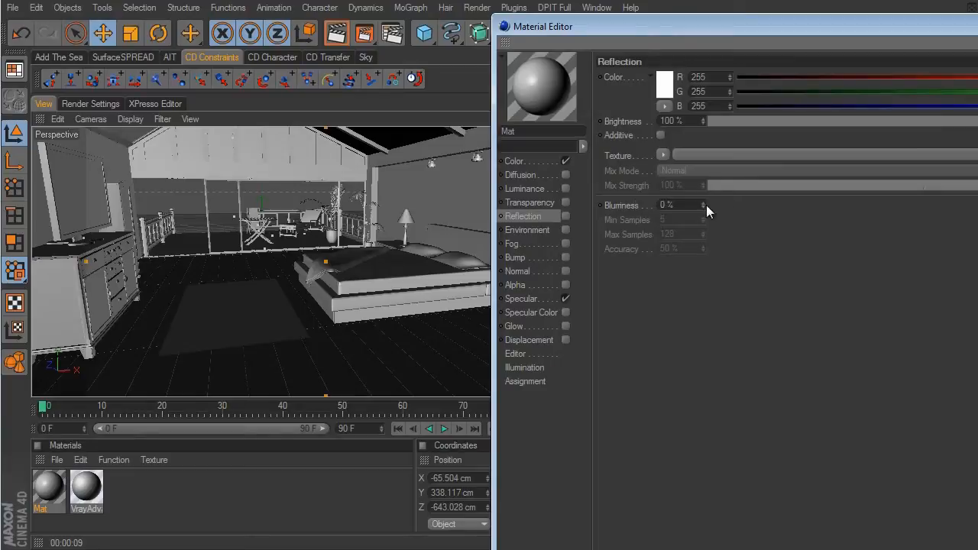
{"action": "left_click_drag", "start_coordinate": [706, 205], "coordinate": [703, 203]}
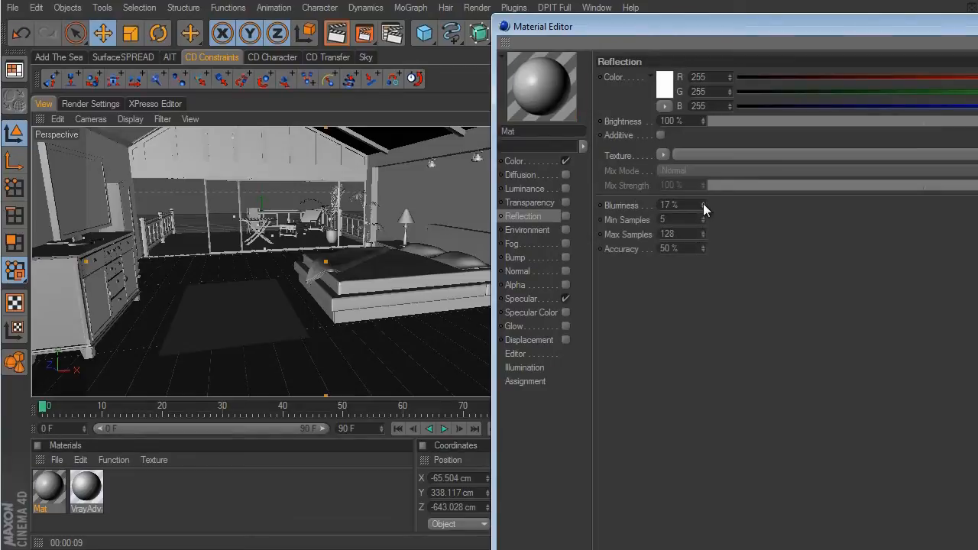
{"action": "left_click", "coordinate": [565, 217]}
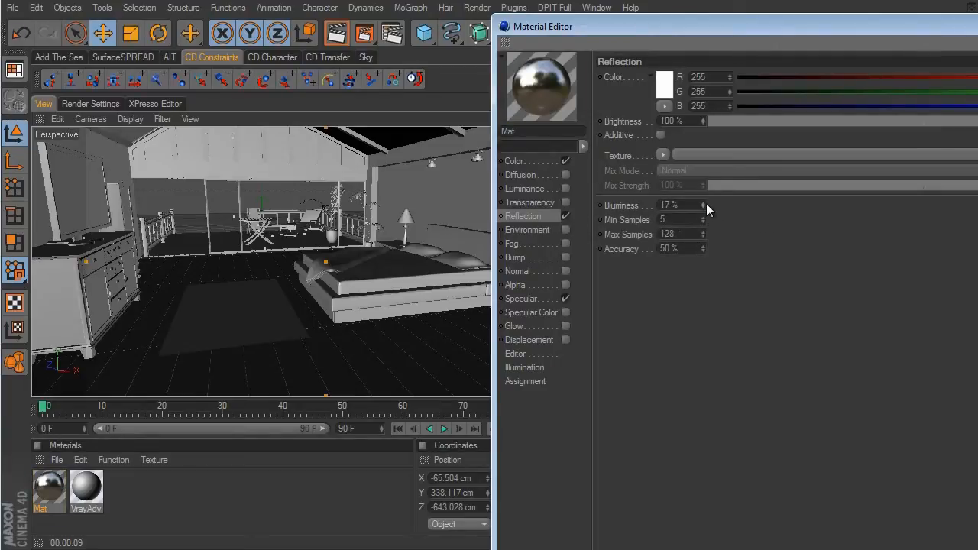
{"action": "left_click_drag", "start_coordinate": [706, 203], "coordinate": [704, 202]}
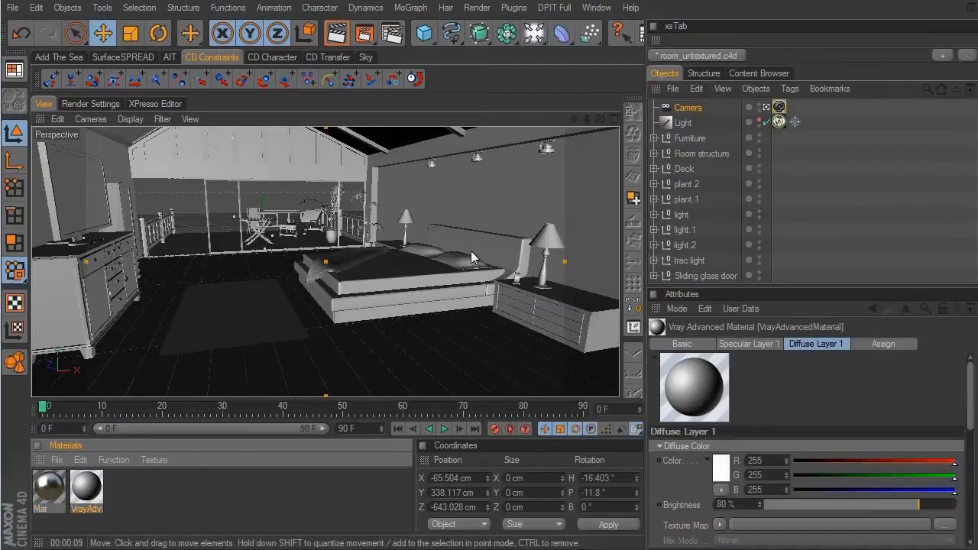
- Review Specular Layer 1 of the VRay advanced material again, and delete both the VRay and the standard material
{"action": "double_click", "coordinate": [91, 493]}
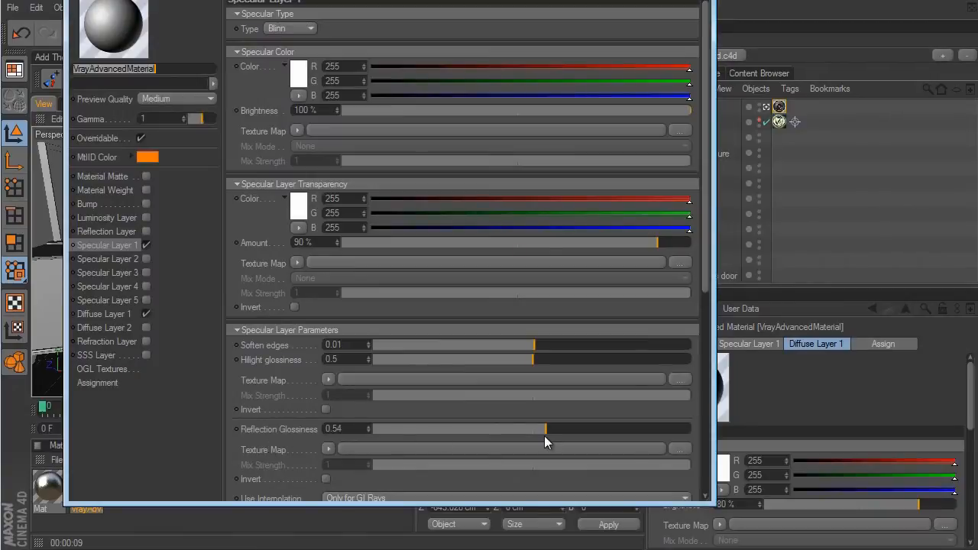
{"action": "left_click_drag", "start_coordinate": [413, 0], "coordinate": [417, 2]}
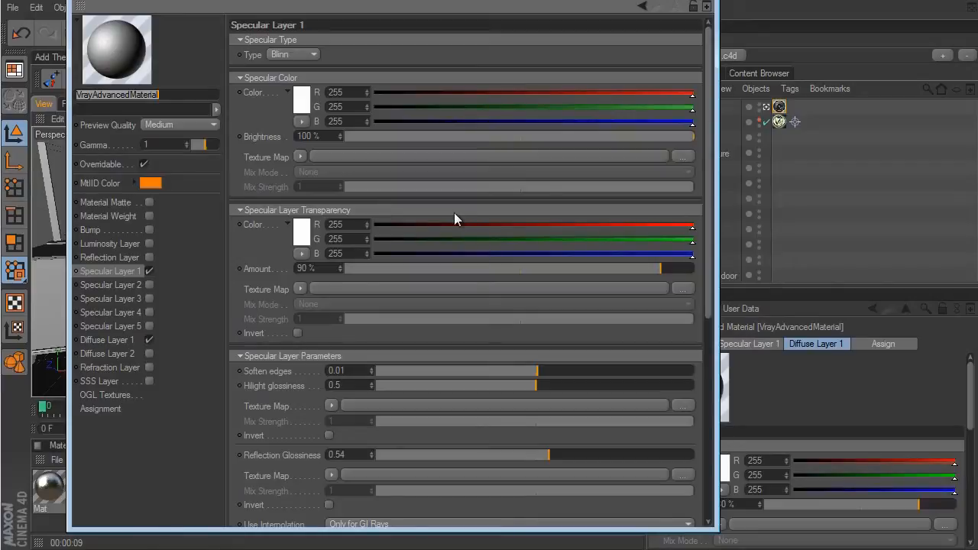
{"action": "left_click", "coordinate": [710, 6]}
{"action": "left_click_drag", "start_coordinate": [98, 504], "coordinate": [53, 520]}
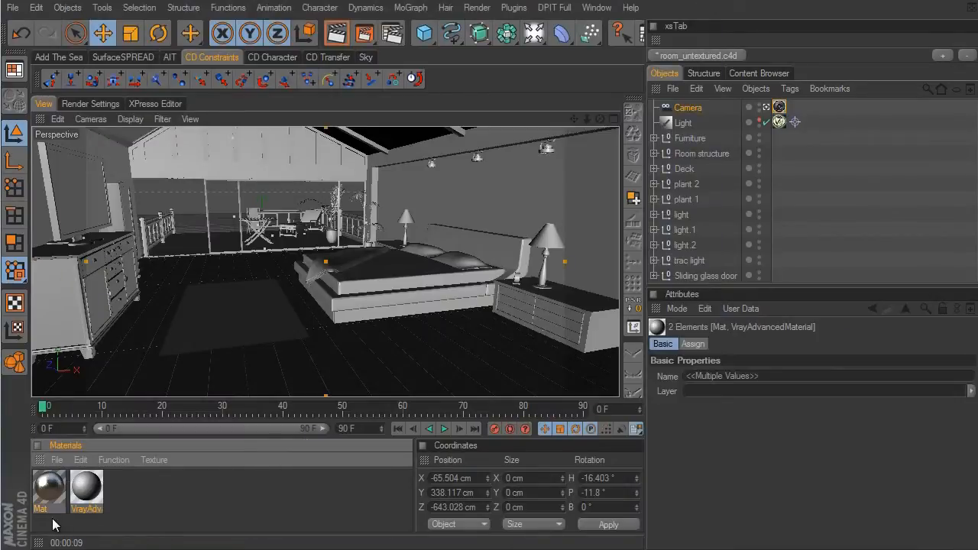
{"action": "left_click", "coordinate": [52, 523]}
- Create a new VrayAdvancedMaterial and name it "white wall"
{"action": "left_click", "coordinate": [56, 460]}
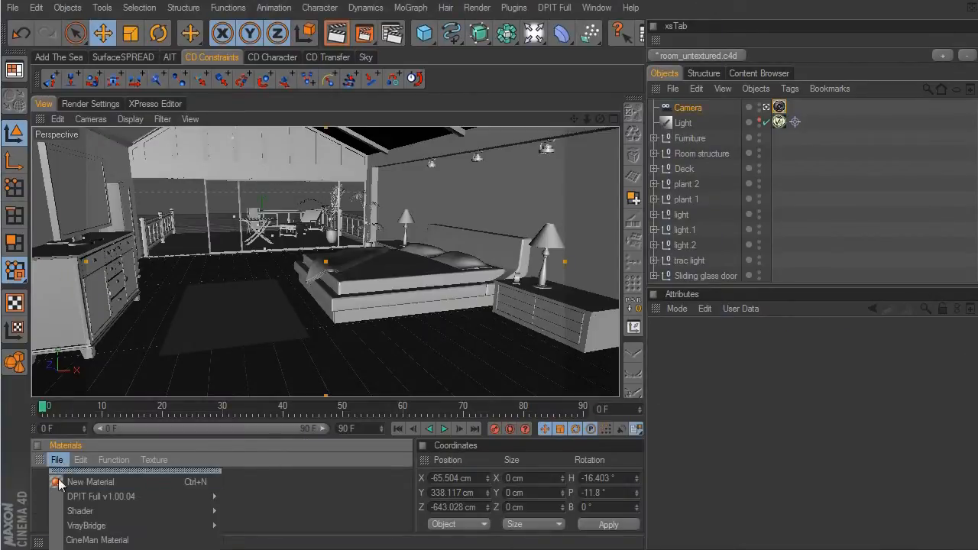
{"action": "mouse_move", "coordinate": [83, 525]}
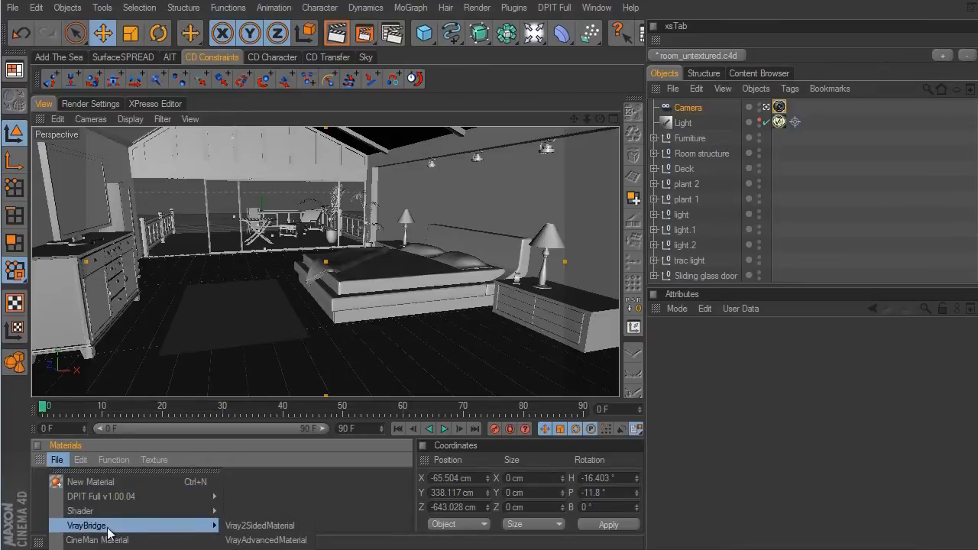
{"action": "left_click", "coordinate": [248, 537]}
{"action": "double_click", "coordinate": [51, 492]}
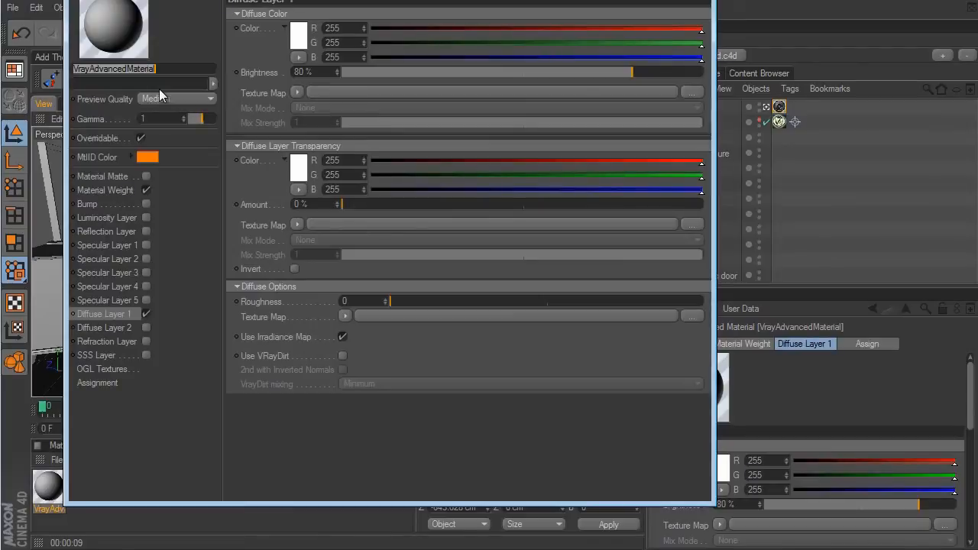
{"action": "type", "text": "white wall"}
{"action": "key", "text": "Return"}
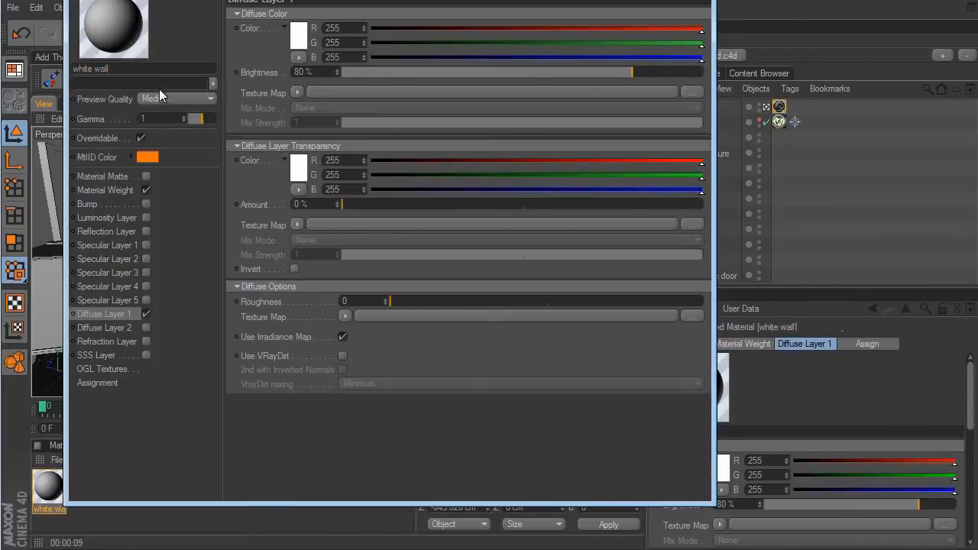
- Load a Color shader as the diffuse color texture map in Diffuse Layer 1 of the white wall material
{"action": "left_click_drag", "start_coordinate": [191, 0], "coordinate": [171, 4]}
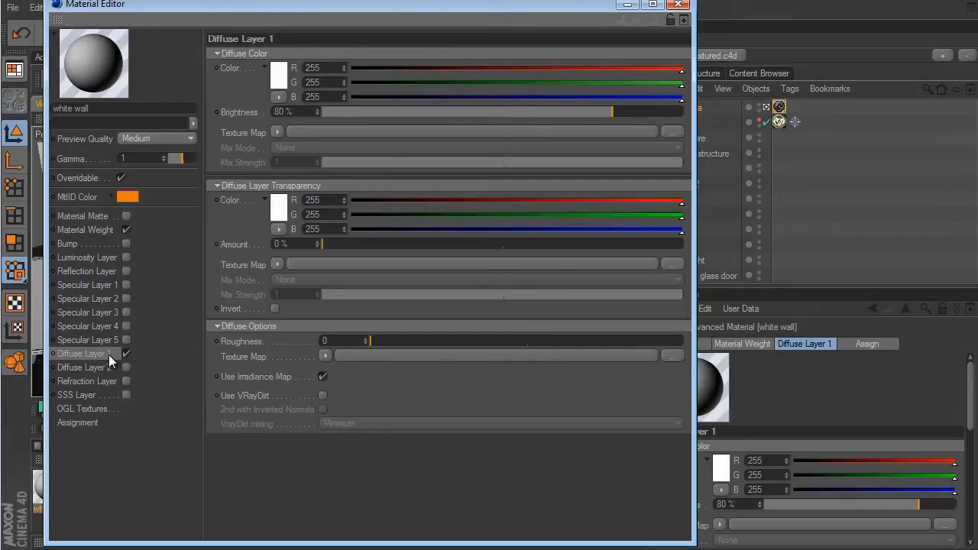
{"action": "left_click", "coordinate": [277, 132]}
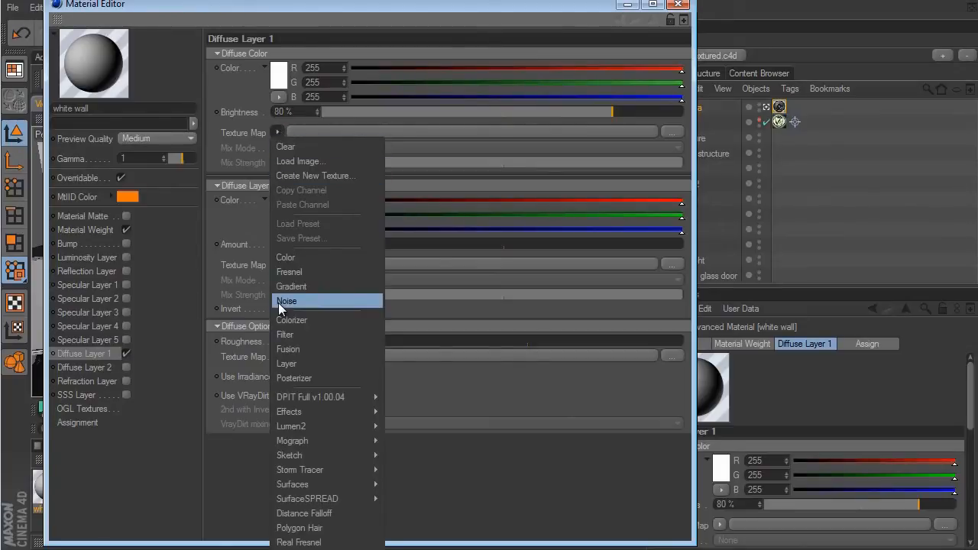
{"action": "left_click", "coordinate": [281, 255]}
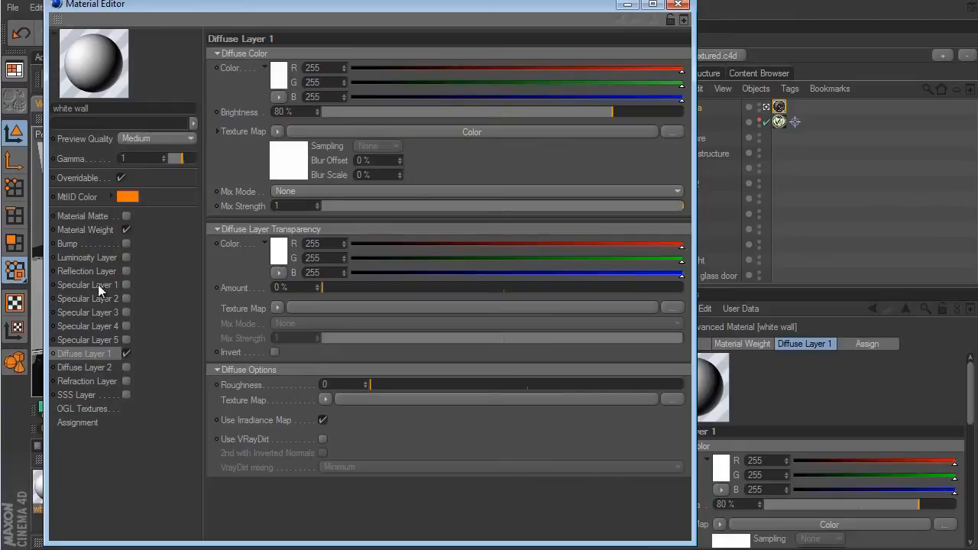
- Enable Specular Layer 1 on the white wall material with Trace Reflections off and a highlight glossiness of 0.35
{"action": "left_click", "coordinate": [126, 285]}
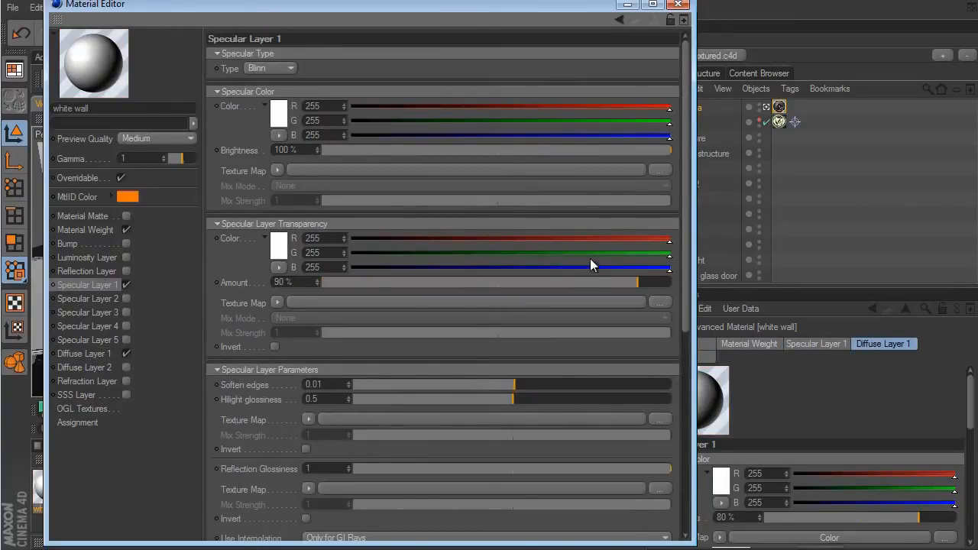
{"action": "left_click_drag", "start_coordinate": [685, 228], "coordinate": [684, 410]}
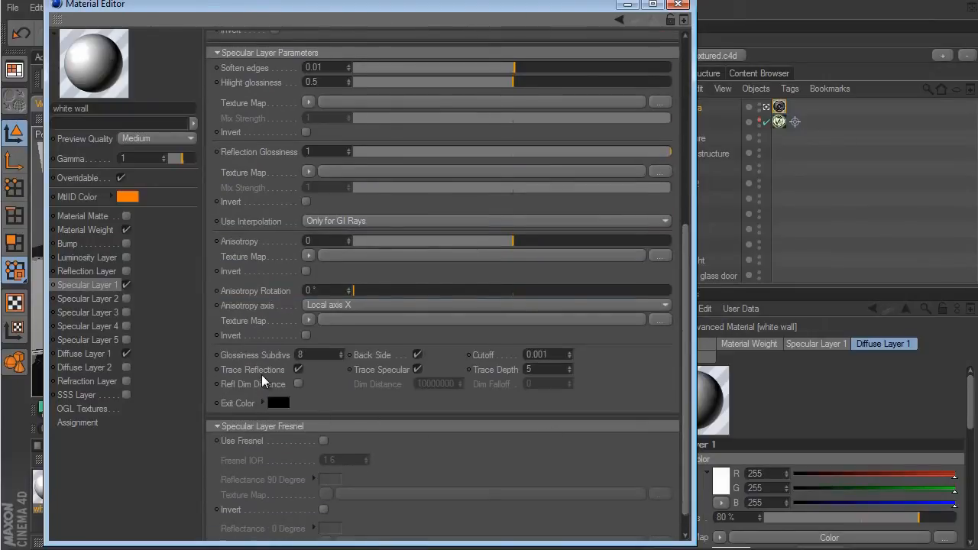
{"action": "left_click", "coordinate": [298, 368]}
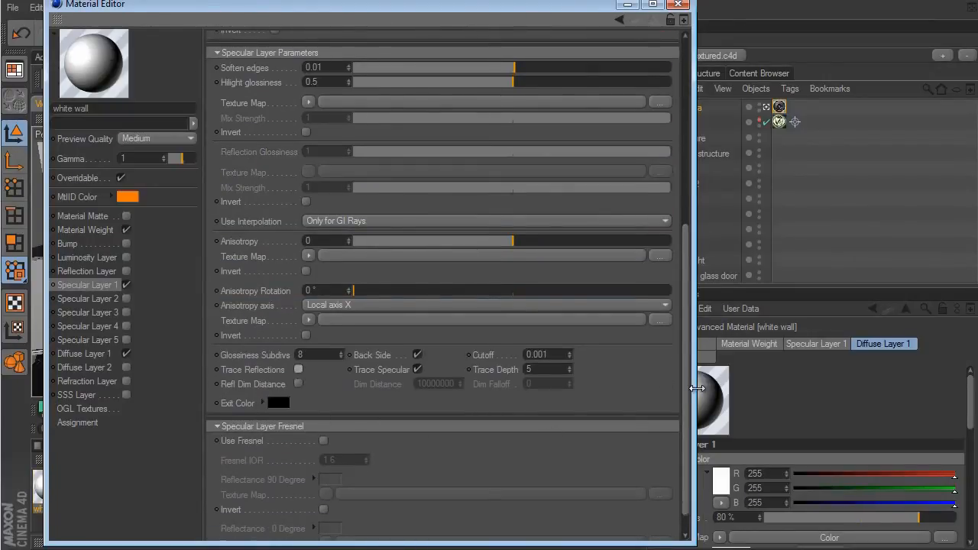
{"action": "left_click_drag", "start_coordinate": [687, 394], "coordinate": [687, 229]}
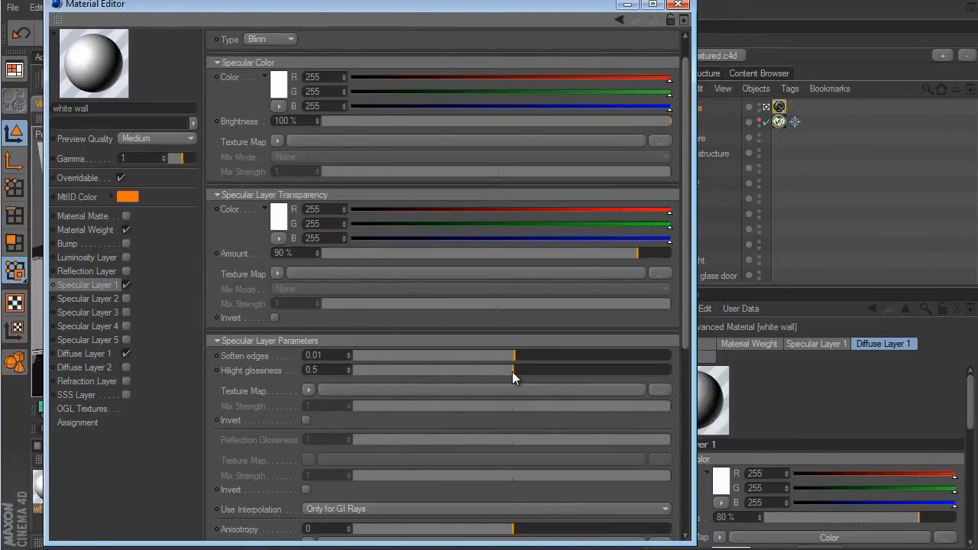
{"action": "left_click_drag", "start_coordinate": [512, 371], "coordinate": [465, 372]}
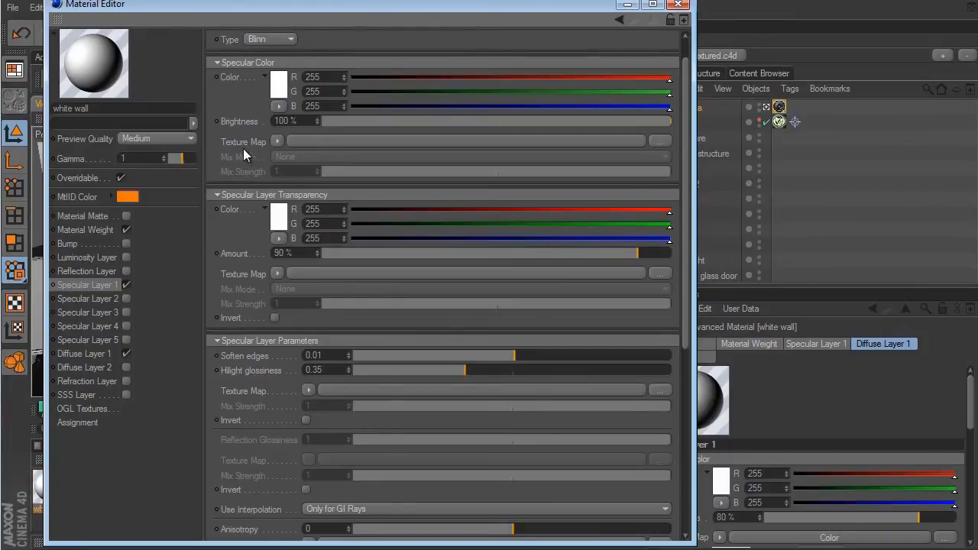
- Load a Noise shader as Specular Layer 1's specular color texture map and close the material editor
{"action": "left_click_drag", "start_coordinate": [686, 83], "coordinate": [321, 142]}
{"action": "left_click", "coordinate": [278, 170]}
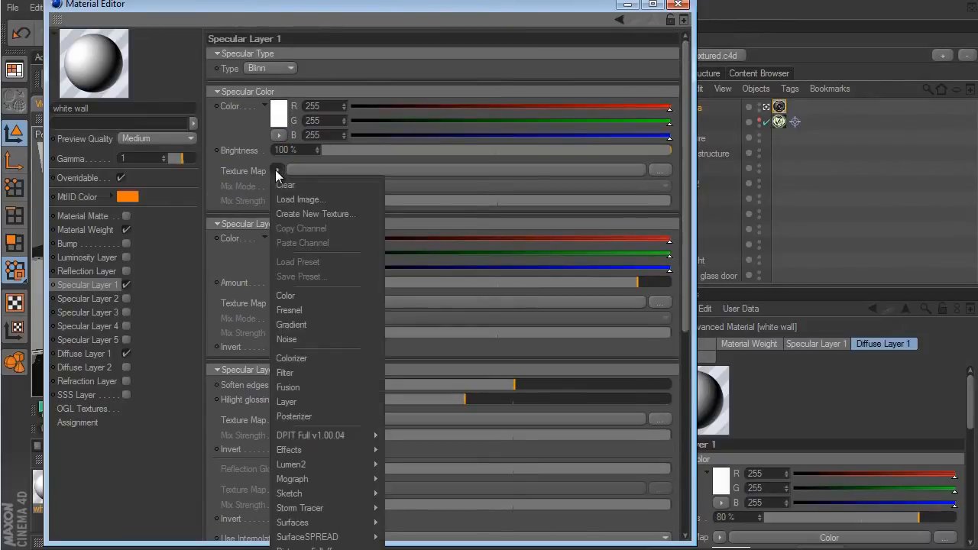
{"action": "left_click", "coordinate": [298, 339]}
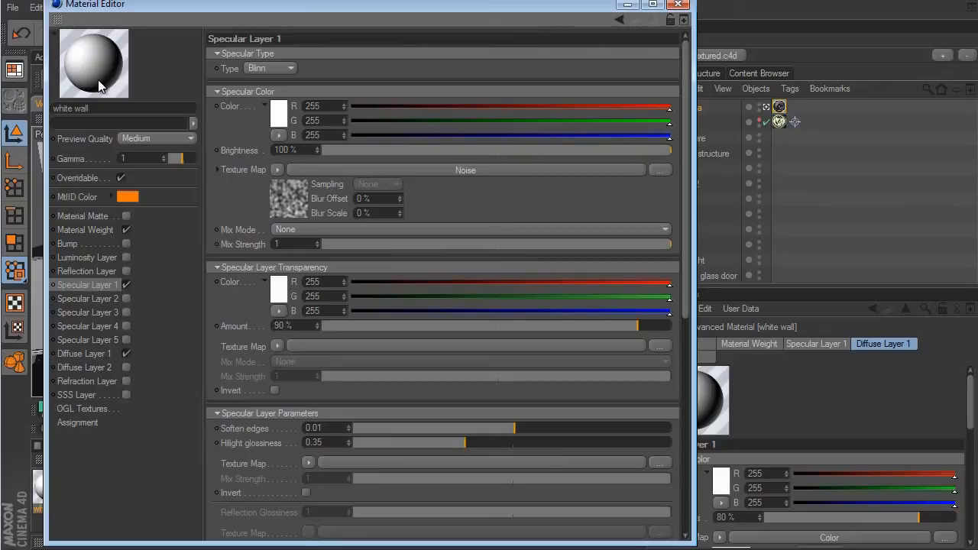
{"action": "left_click", "coordinate": [678, 5]}
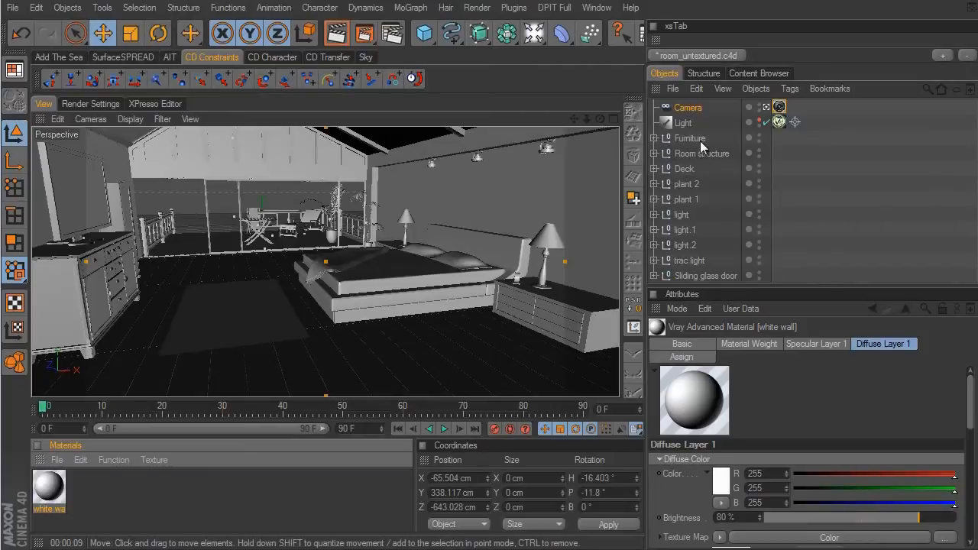
- Leave the scene camera's view to see the room from outside and hide the Camera object in the viewport
{"action": "left_click", "coordinate": [766, 107]}
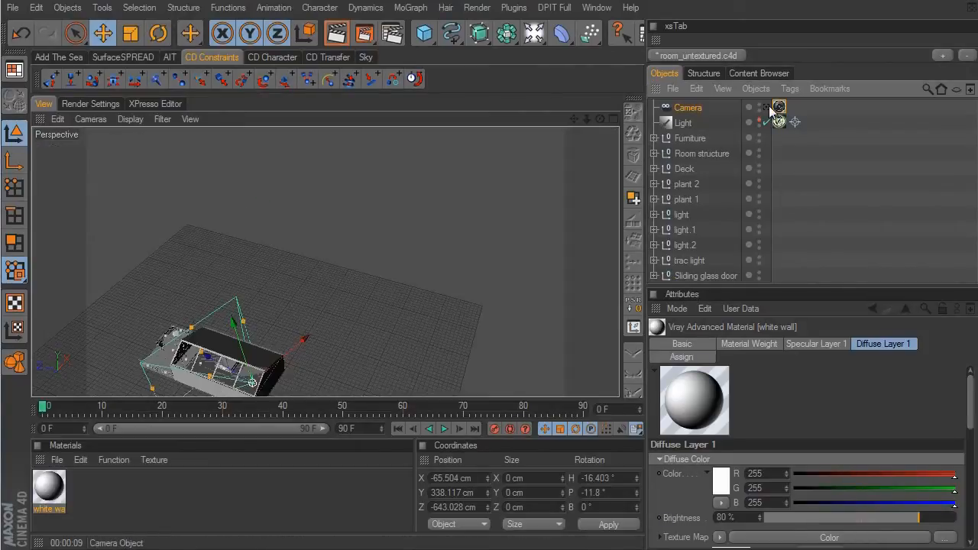
{"action": "middle_click_drag", "start_coordinate": [529, 208], "coordinate": [580, 292], "text": "alt"}
{"action": "right_click_drag", "start_coordinate": [580, 292], "coordinate": [590, 312], "text": "alt"}
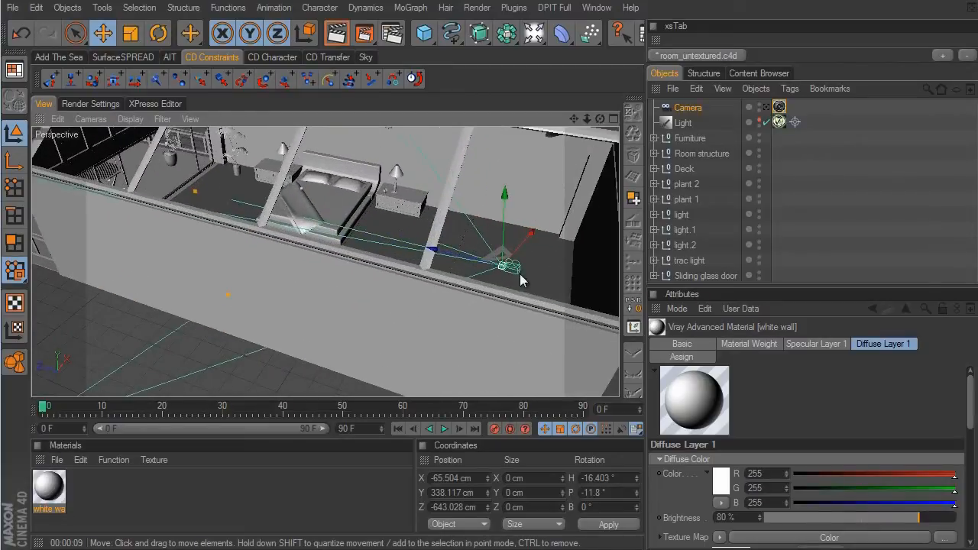
{"action": "left_click_drag", "start_coordinate": [519, 273], "coordinate": [561, 312], "text": "alt"}
{"action": "scroll", "coordinate": [561, 312], "scroll_direction": "up", "scroll_amount": 6}
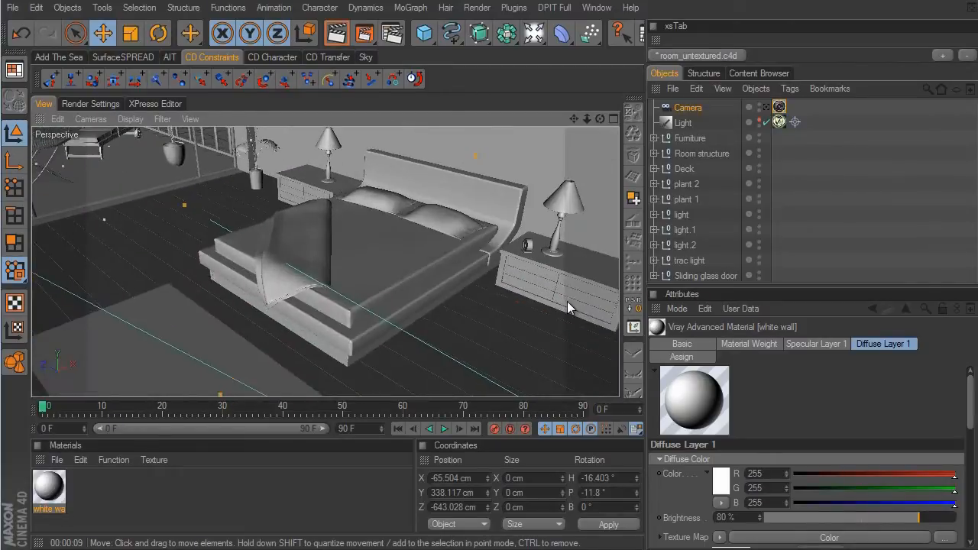
{"action": "scroll", "coordinate": [559, 313], "scroll_direction": "down", "scroll_amount": 6}
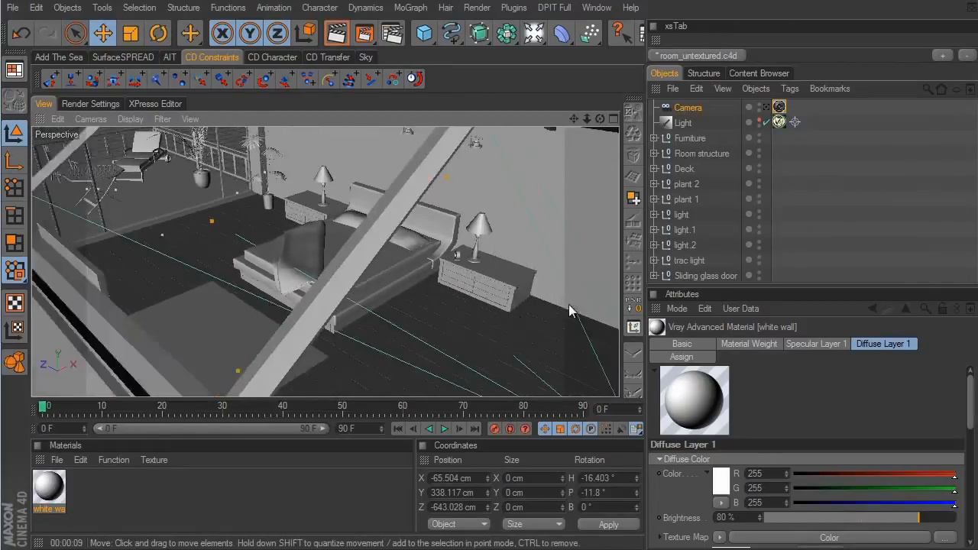
{"action": "left_click", "coordinate": [759, 107]}
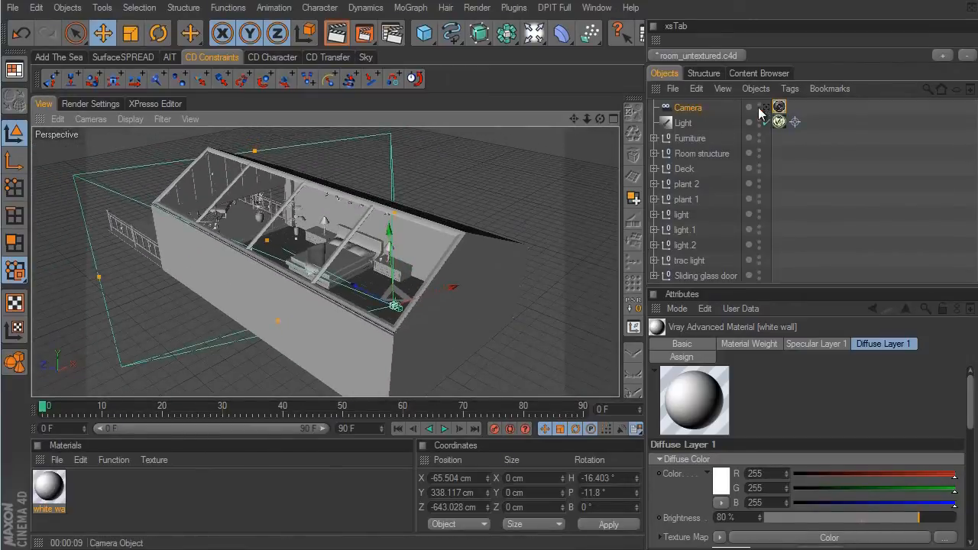
{"action": "left_click", "coordinate": [759, 106]}
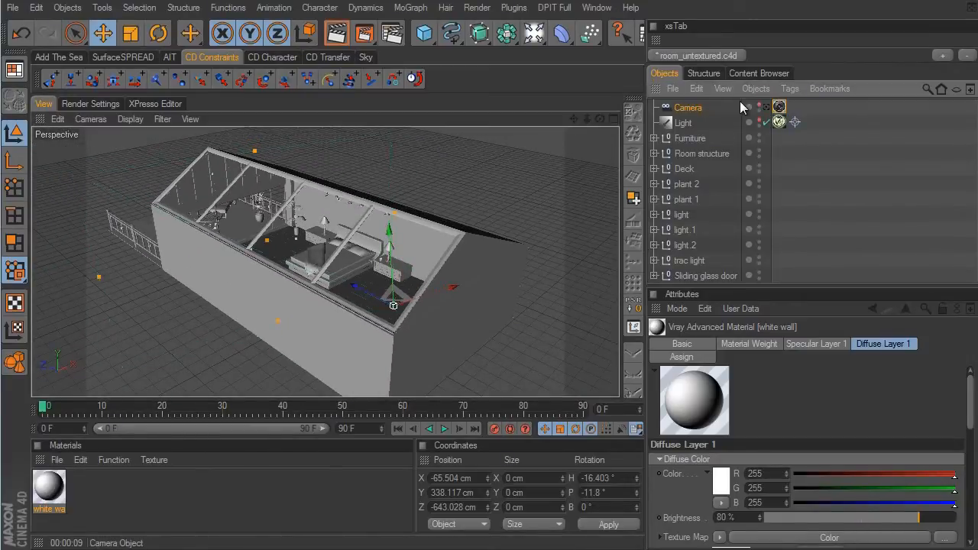
- Select the ceiling roof object of the room structure in the viewport
{"action": "left_click_drag", "start_coordinate": [493, 236], "coordinate": [572, 304], "text": "alt"}
{"action": "left_click", "coordinate": [571, 303]}
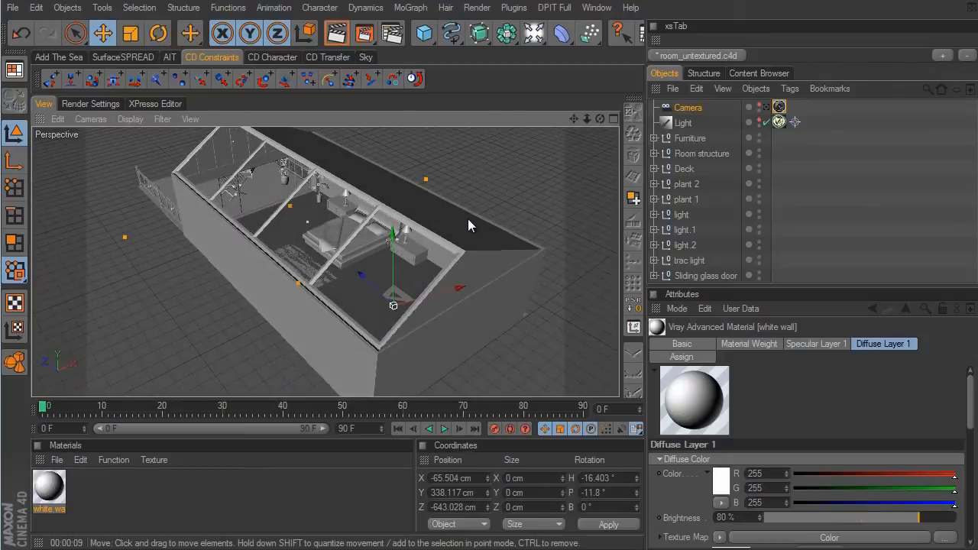
{"action": "left_click", "coordinate": [381, 192]}
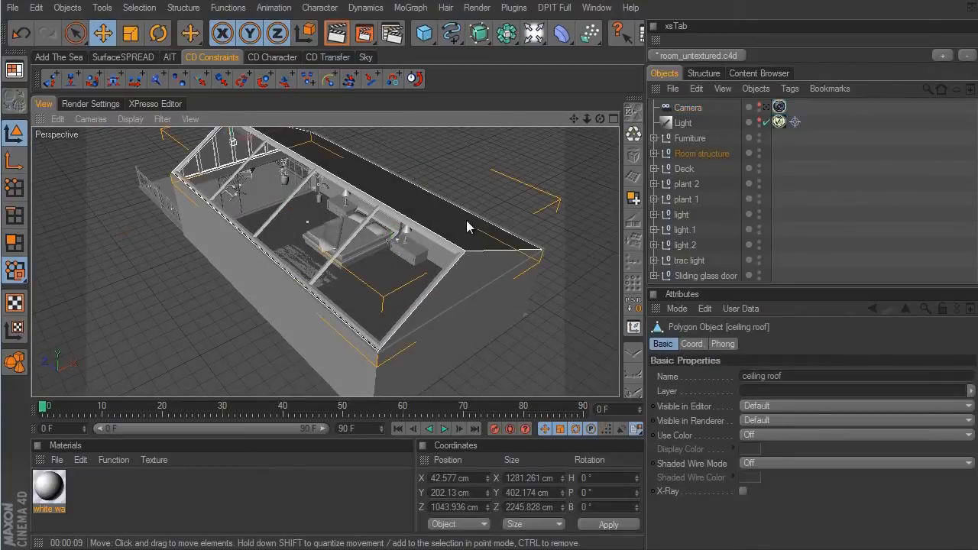
- Expand the Room structure group and hide the ceiling roof object in the viewport so the room's interior is exposed
{"action": "left_click", "coordinate": [654, 154]}
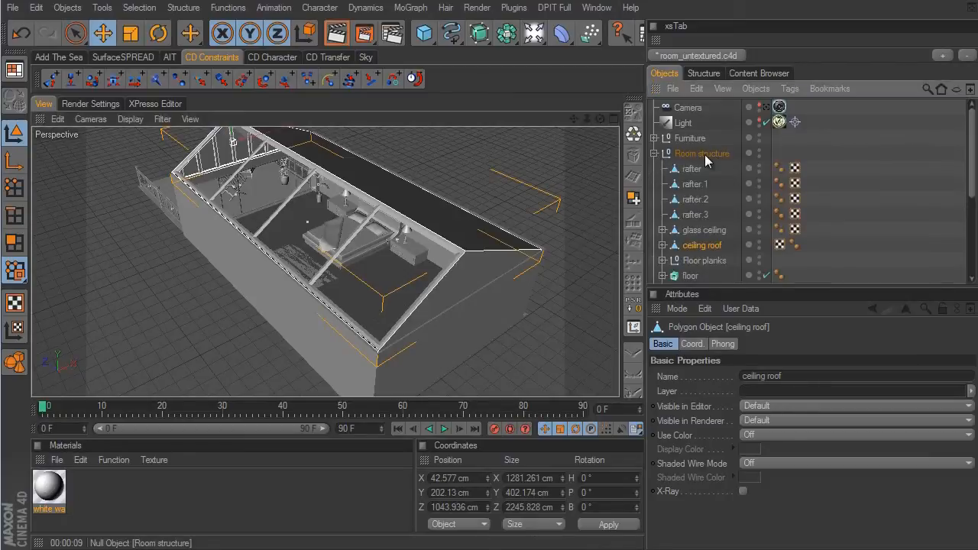
{"action": "double_click", "coordinate": [759, 242]}
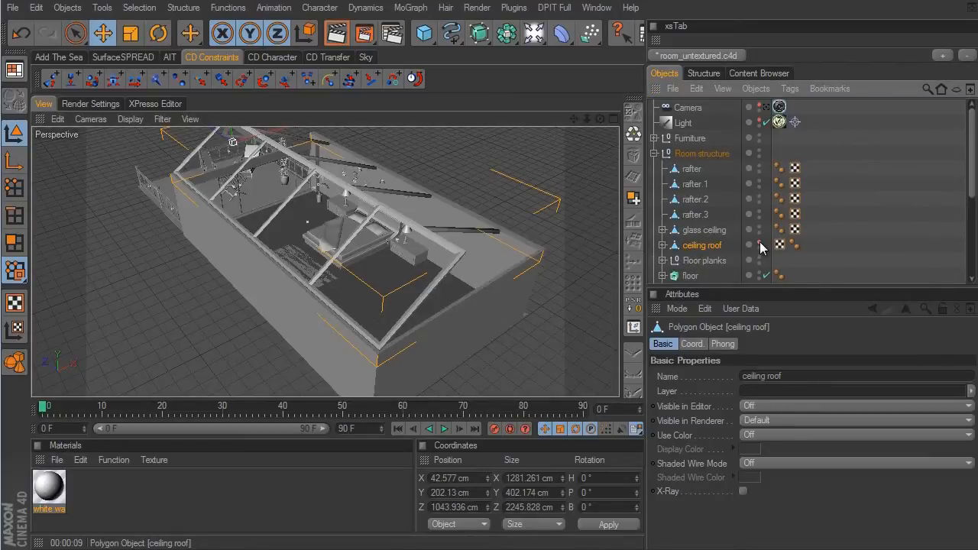
{"action": "left_click_drag", "start_coordinate": [560, 310], "coordinate": [576, 296], "text": "alt"}
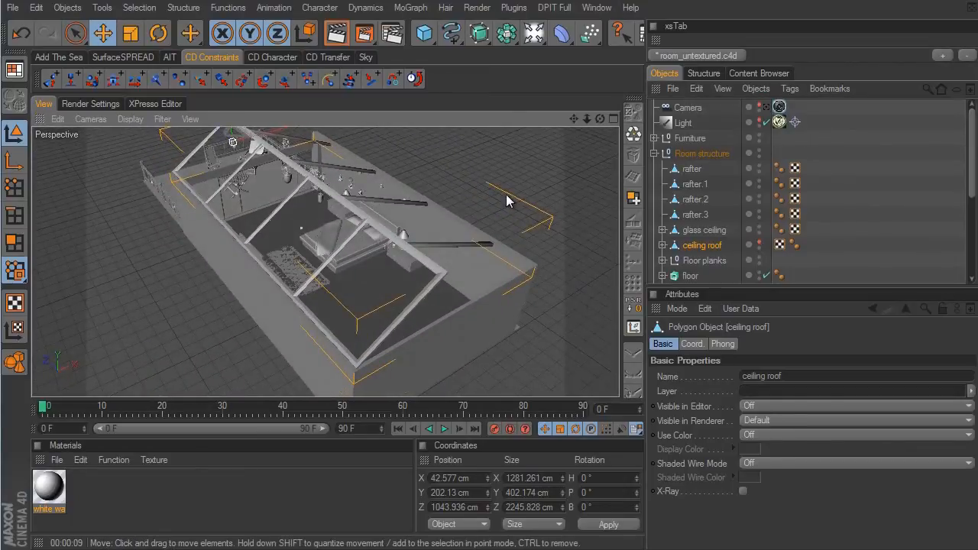
{"action": "right_click_drag", "start_coordinate": [505, 194], "coordinate": [810, 352], "text": "alt"}
{"action": "middle_click_drag", "start_coordinate": [603, 229], "coordinate": [568, 303], "text": "alt"}
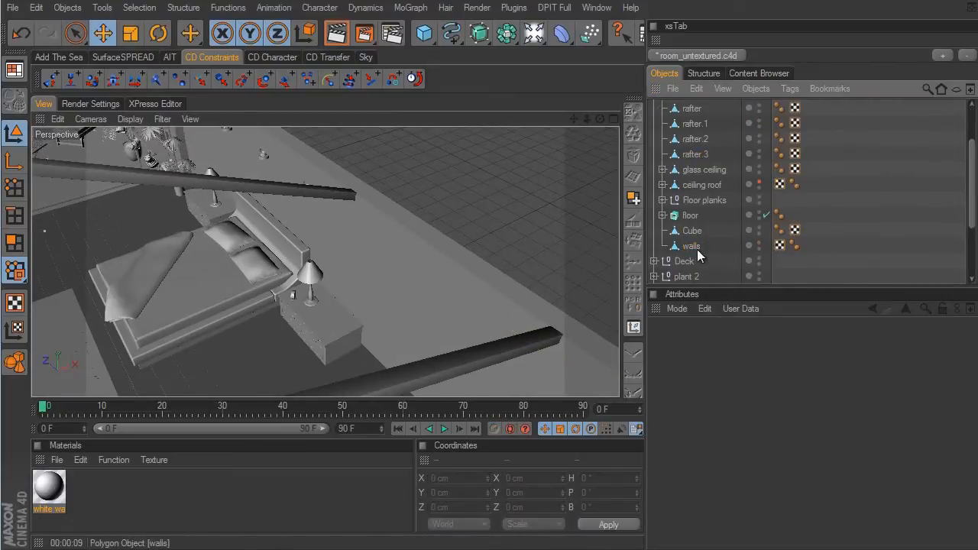
- Select the large wall polygon behind the bed on the walls object, using Live Selection in polygon mode
{"action": "left_click", "coordinate": [691, 246]}
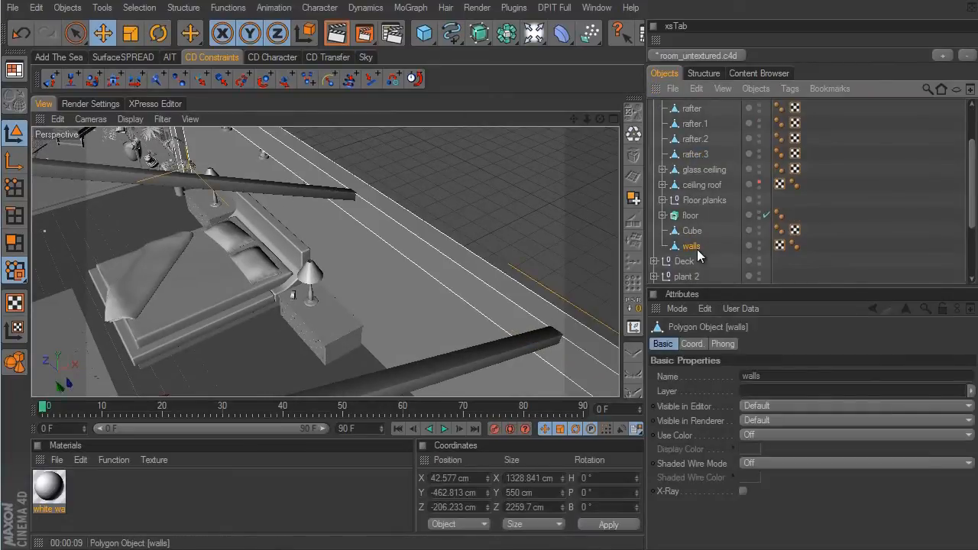
{"action": "left_click", "coordinate": [13, 243]}
{"action": "left_click", "coordinate": [81, 33]}
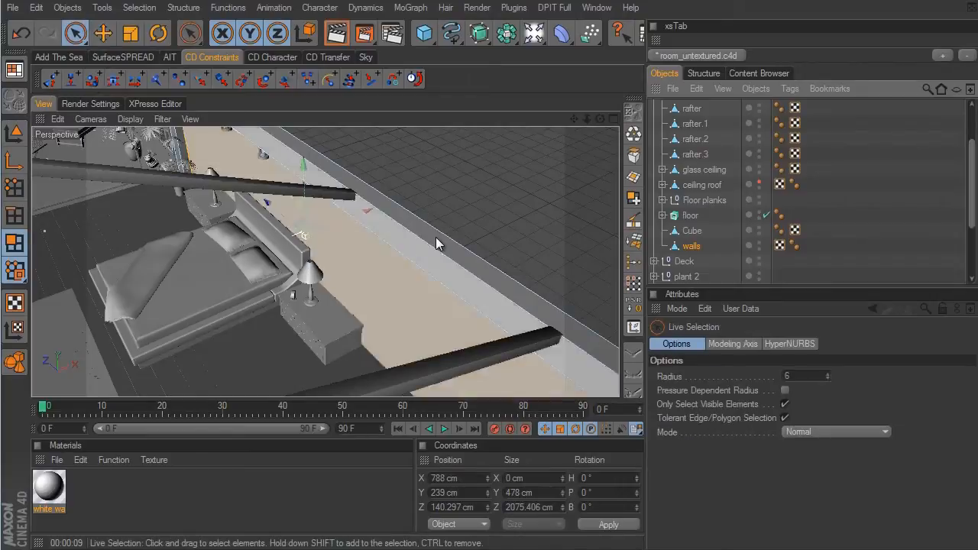
{"action": "left_click_drag", "start_coordinate": [573, 290], "coordinate": [575, 295], "text": "alt"}
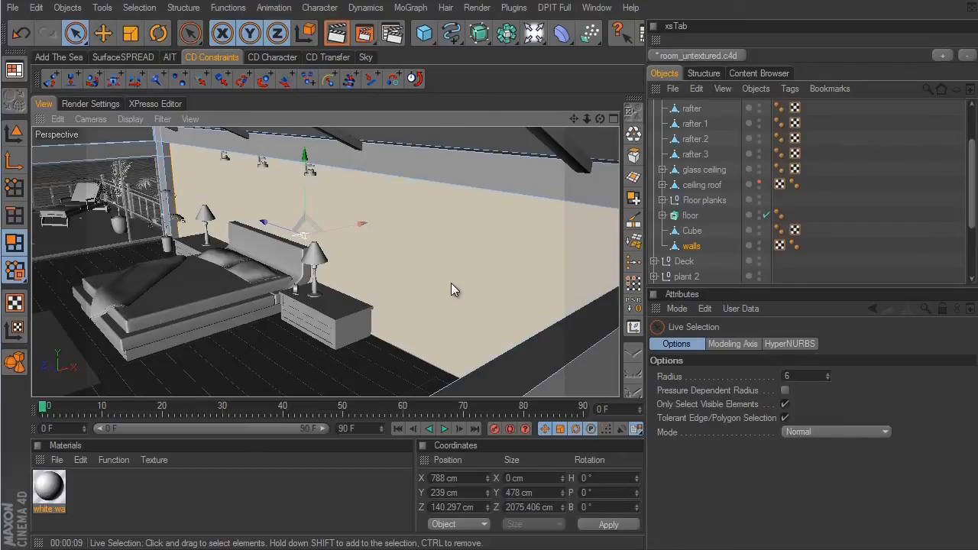
- Store the selected wall polygon as a polygon selection tag named "blue wall"
{"action": "left_click", "coordinate": [632, 283]}
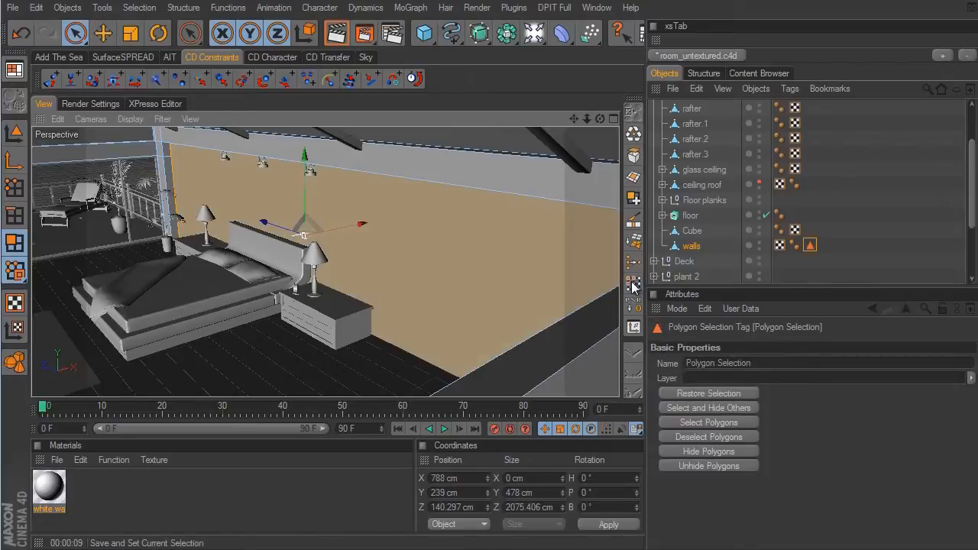
{"action": "left_click_drag", "start_coordinate": [764, 362], "coordinate": [585, 367]}
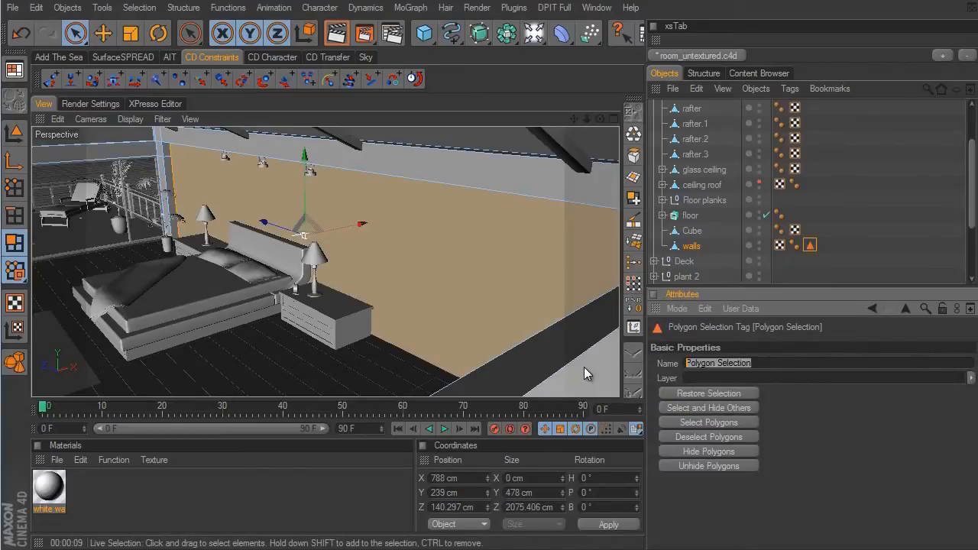
{"action": "type", "text": "blue wall"}
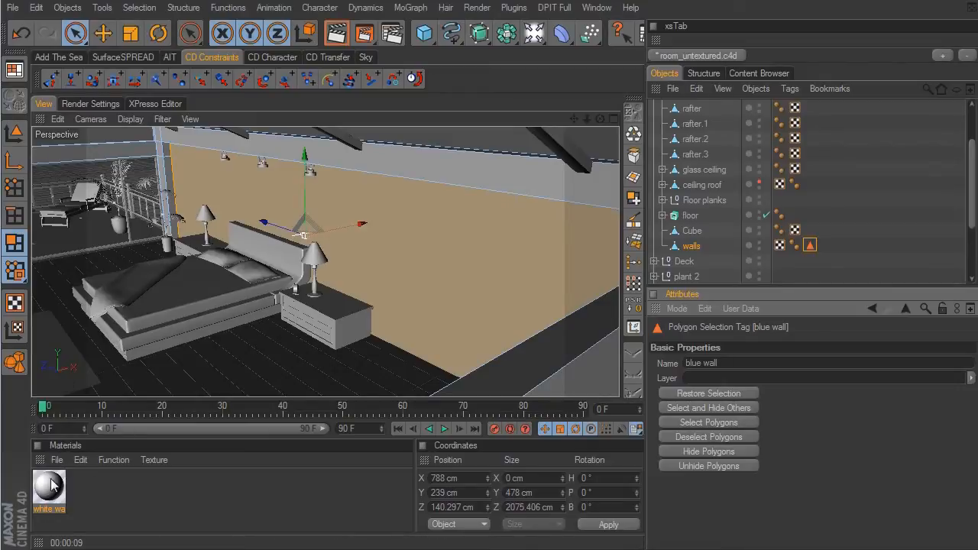
- Duplicate the white wall material and rename the copy "blue wall"
{"action": "left_click_drag", "start_coordinate": [50, 485], "coordinate": [89, 488], "text": "ctrl"}
{"action": "double_click", "coordinate": [86, 486]}
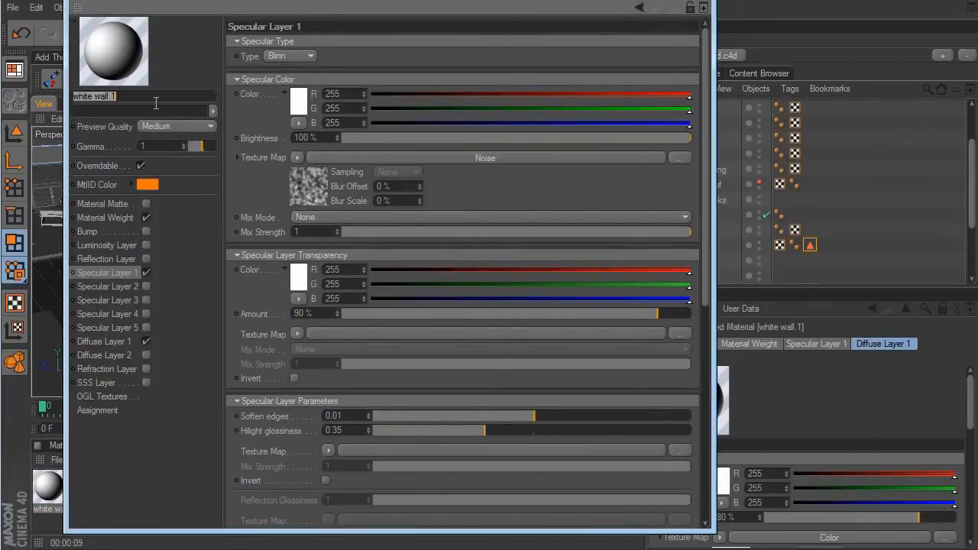
{"action": "type", "text": "blue wall"}
{"action": "key", "text": "Return"}
- Set the blue wall material's Diffuse Layer 1 Color shader to light blue, RGB 135, 197, 255, and close the material editor
{"action": "left_click", "coordinate": [127, 344]}
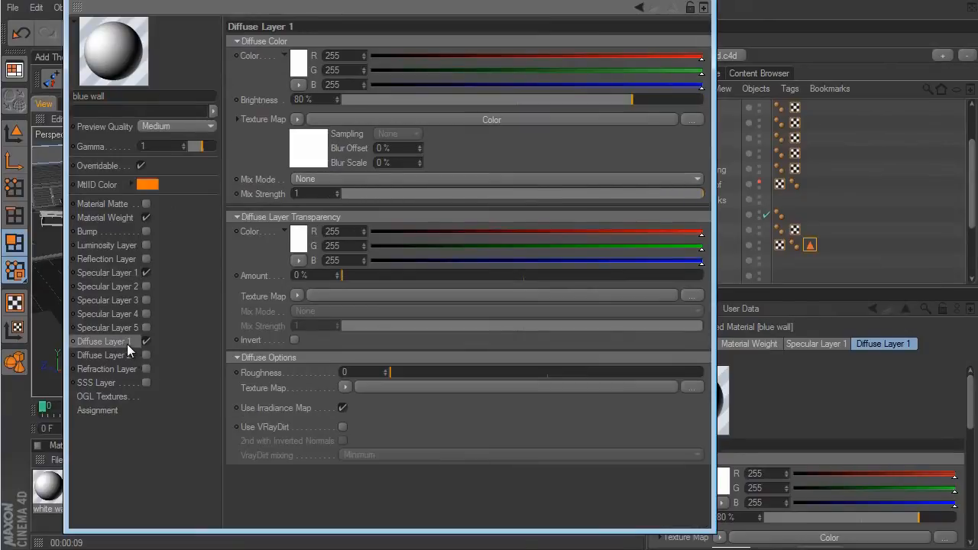
{"action": "left_click", "coordinate": [310, 148]}
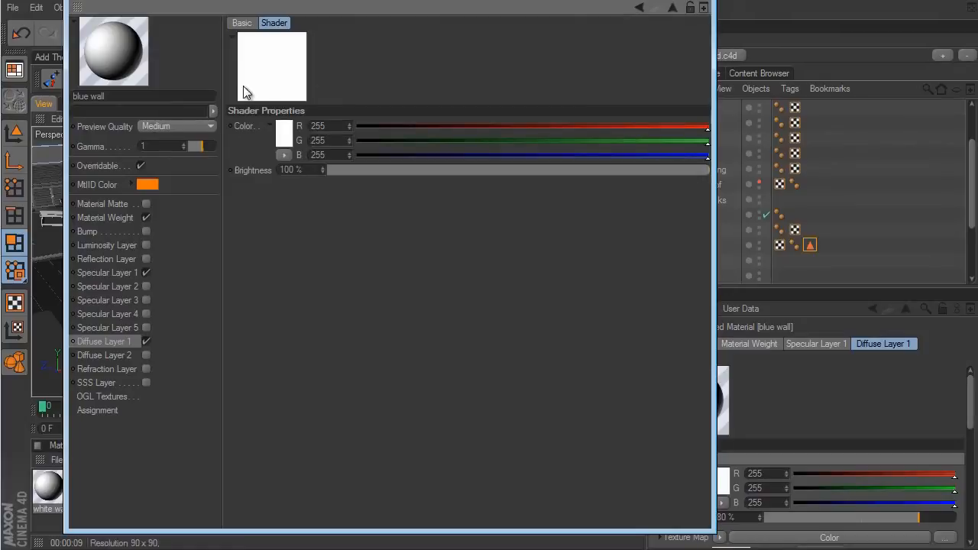
{"action": "left_click", "coordinate": [284, 136]}
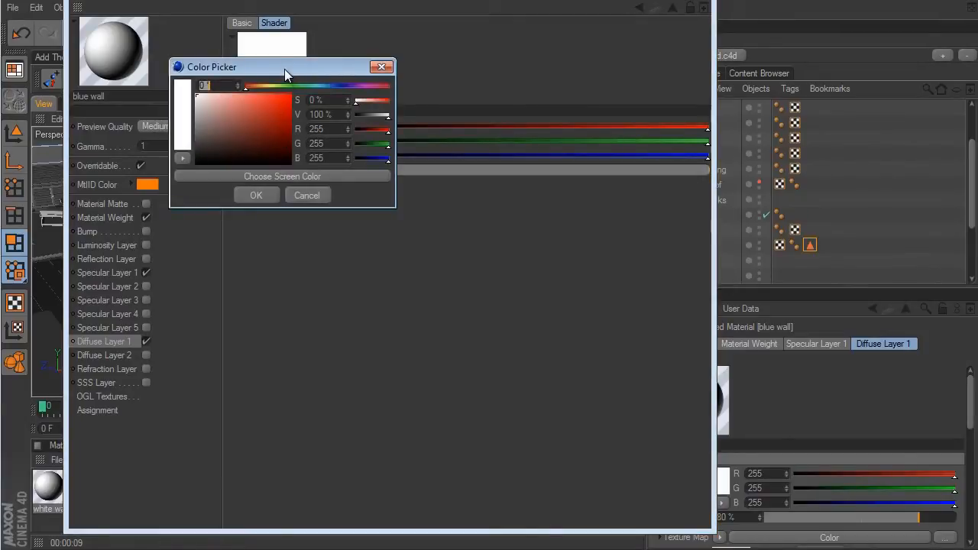
{"action": "left_click", "coordinate": [322, 87]}
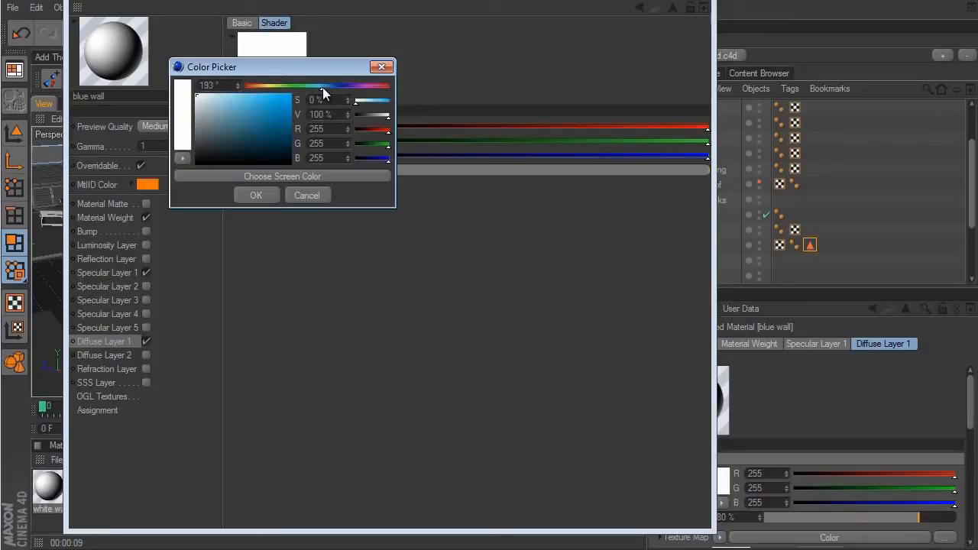
{"action": "left_click_drag", "start_coordinate": [322, 87], "coordinate": [328, 87]}
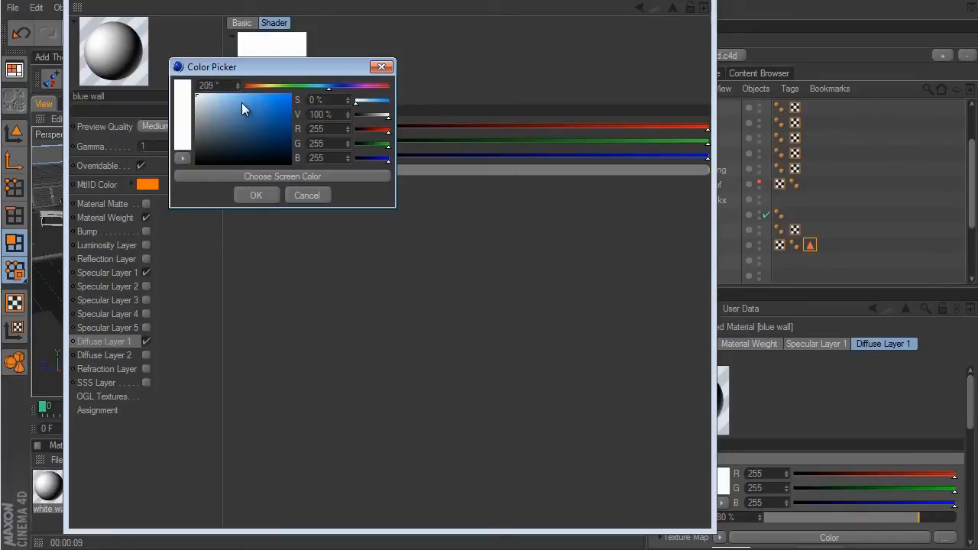
{"action": "left_click_drag", "start_coordinate": [241, 103], "coordinate": [240, 89]}
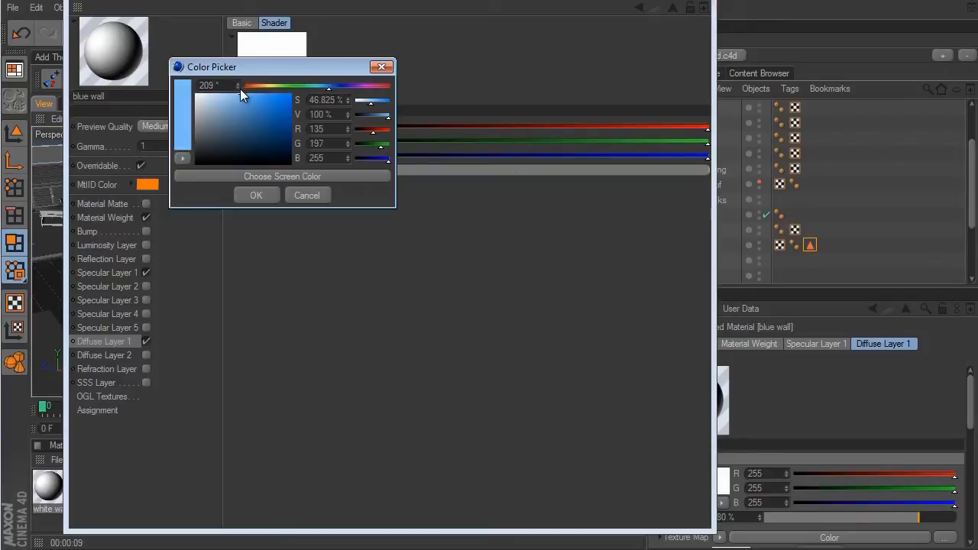
{"action": "left_click", "coordinate": [264, 195]}
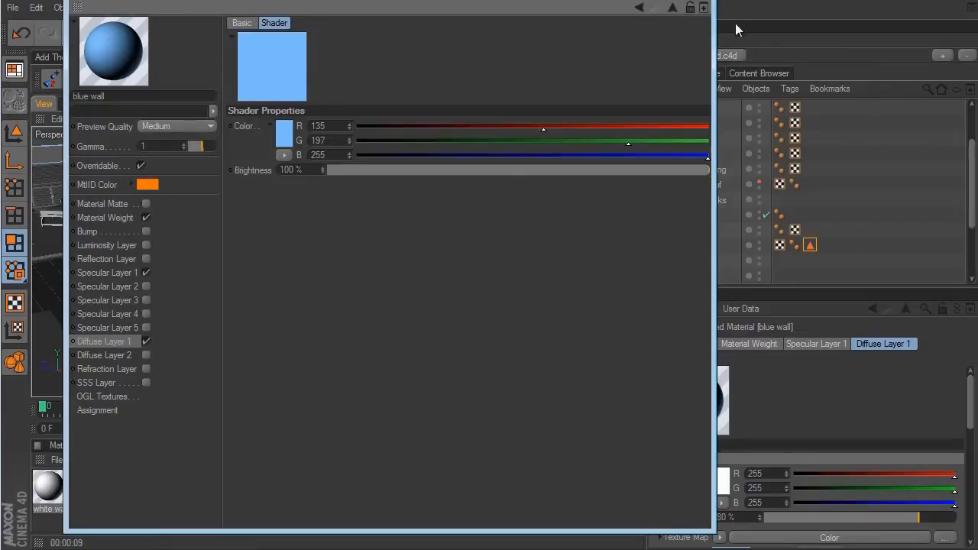
{"action": "left_click", "coordinate": [702, 7]}
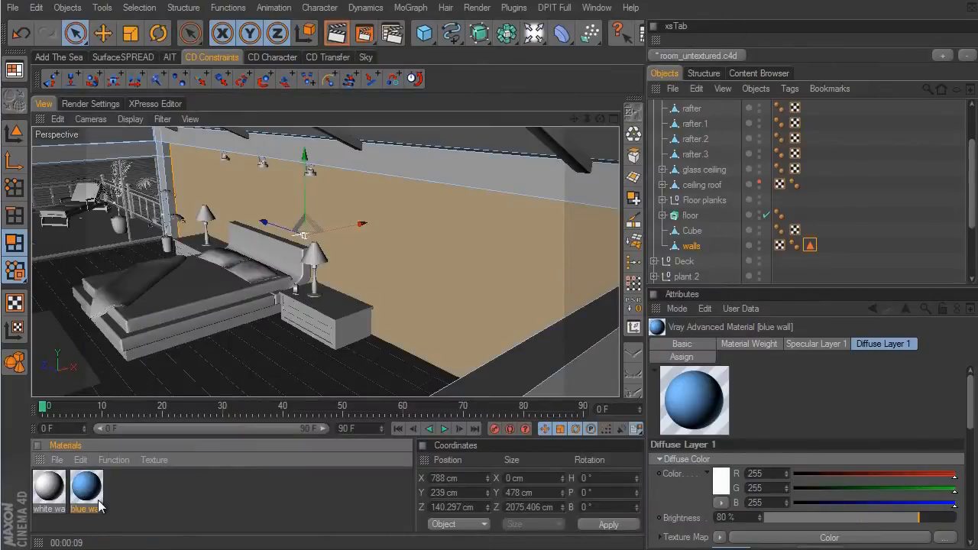
- Apply the blue wall material to the walls object and restrict its texture tag to the blue wall polygon selection
{"action": "left_click_drag", "start_coordinate": [90, 493], "coordinate": [696, 258]}
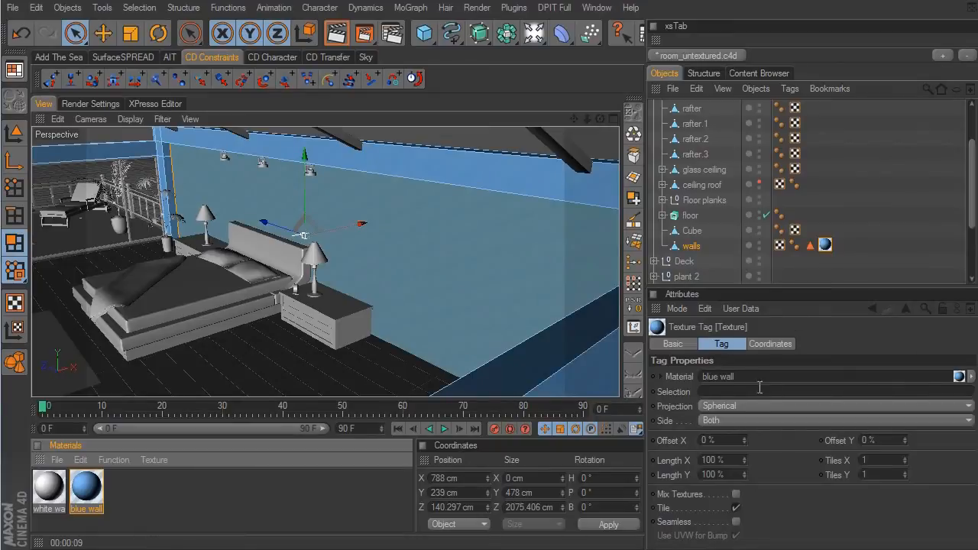
{"action": "left_click", "coordinate": [811, 248]}
{"action": "left_click_drag", "start_coordinate": [811, 252], "coordinate": [748, 394]}
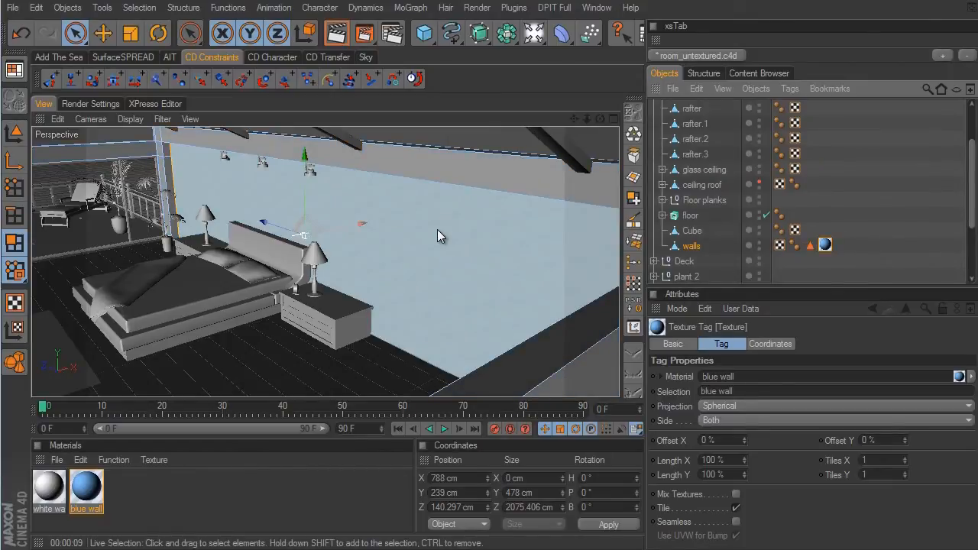
- Switch back to the scene camera's view and render it to check the blue wall
{"action": "scroll", "coordinate": [886, 196], "scroll_direction": "up", "scroll_amount": 3}
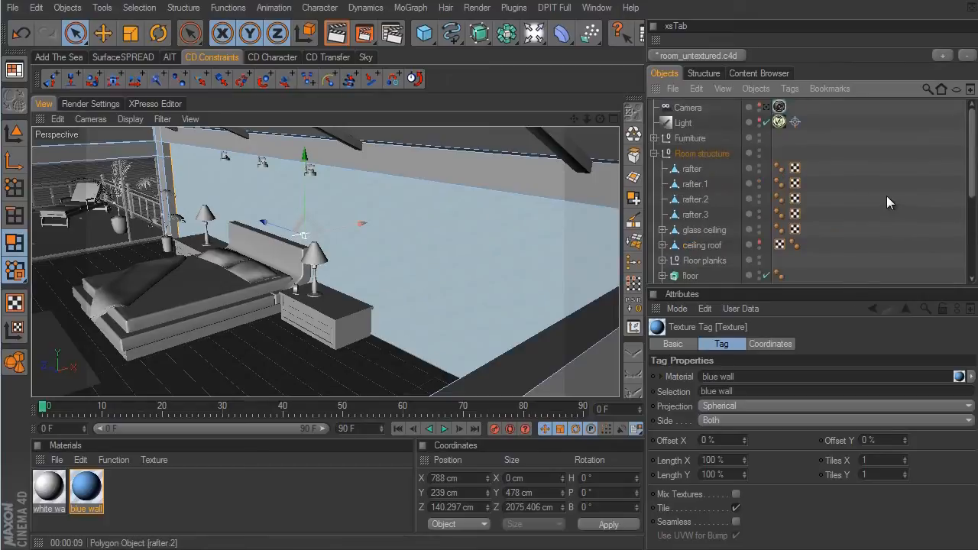
{"action": "left_click", "coordinate": [767, 107]}
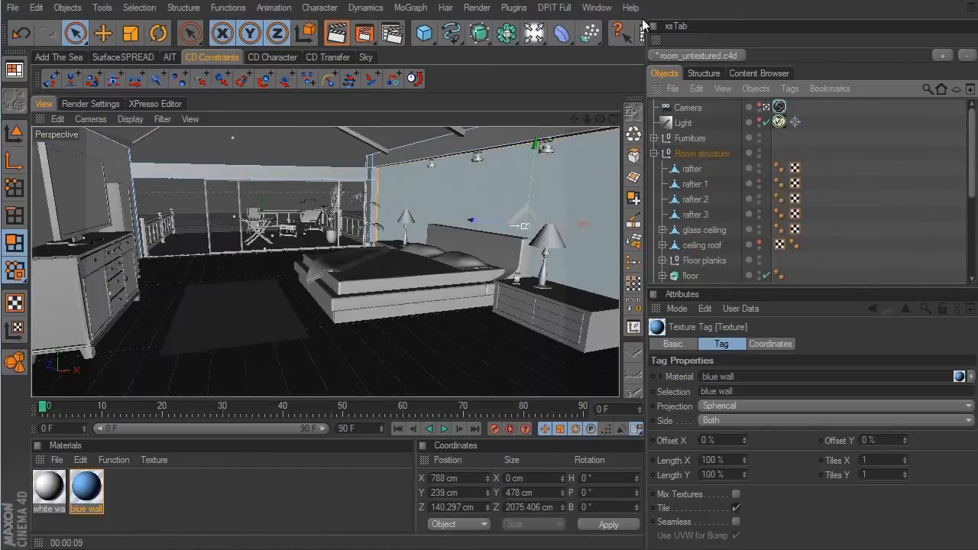
{"action": "left_click", "coordinate": [336, 33]}
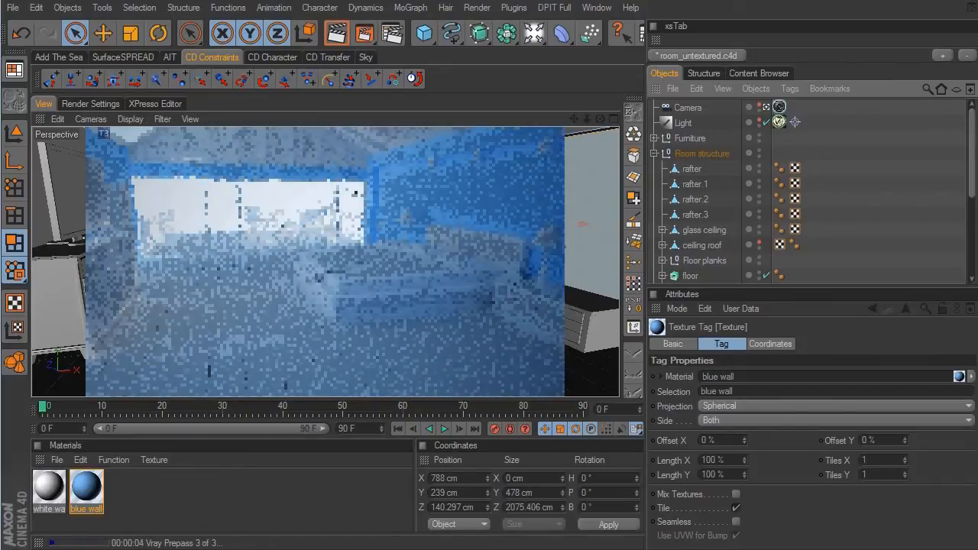
{"action": "left_click", "coordinate": [971, 263]}
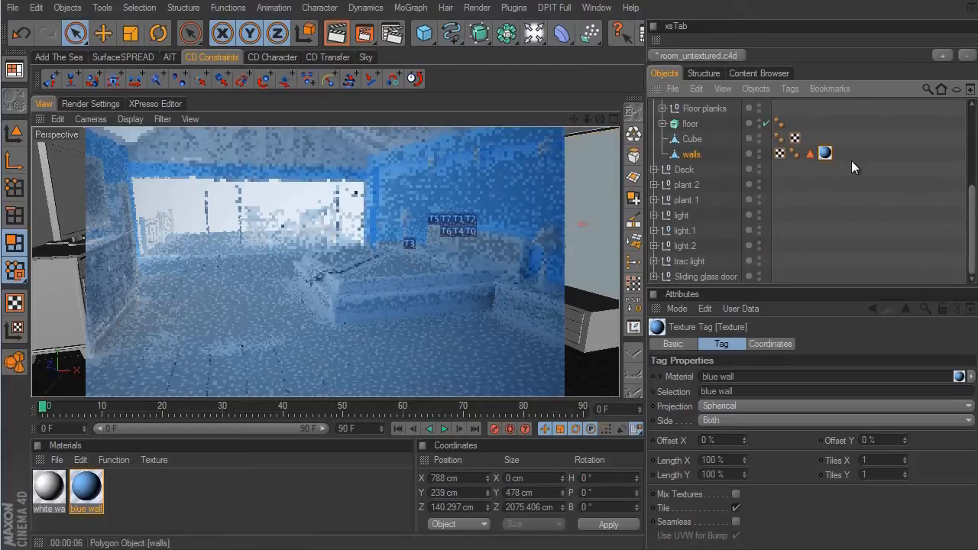
{"action": "left_click", "coordinate": [337, 36]}
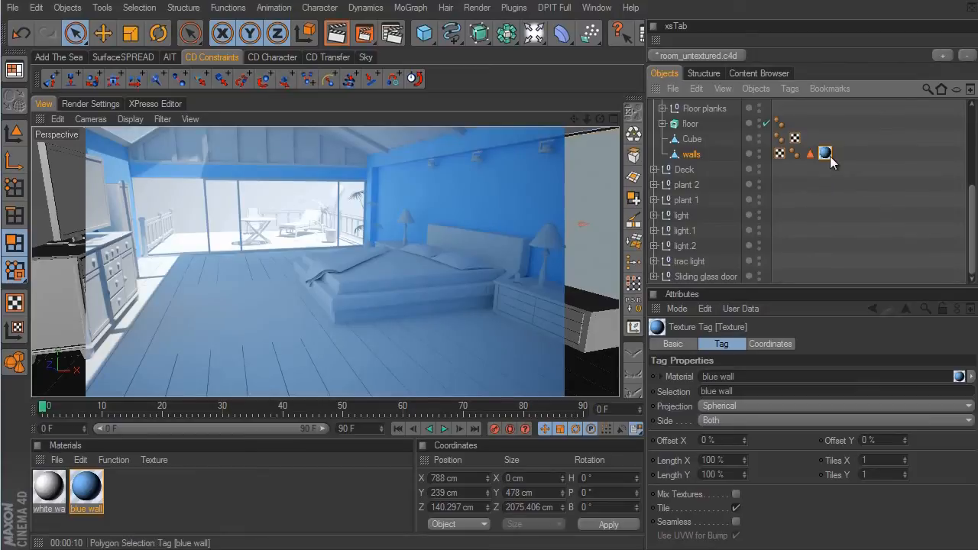
- Duplicate the blue wall texture tag four times on the walls object and select the original tag
{"action": "left_click_drag", "start_coordinate": [840, 158], "coordinate": [888, 157], "text": "ctrl"}
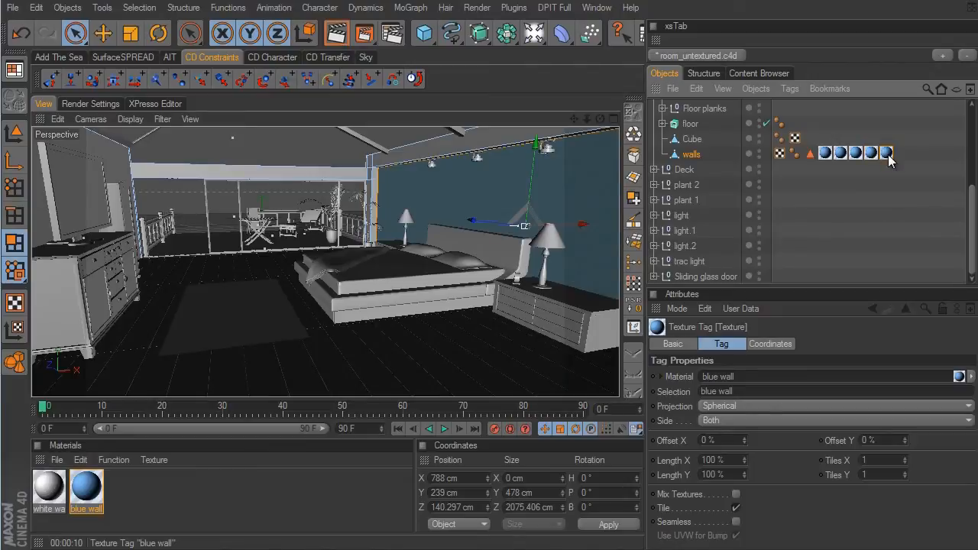
{"action": "left_click", "coordinate": [822, 179]}
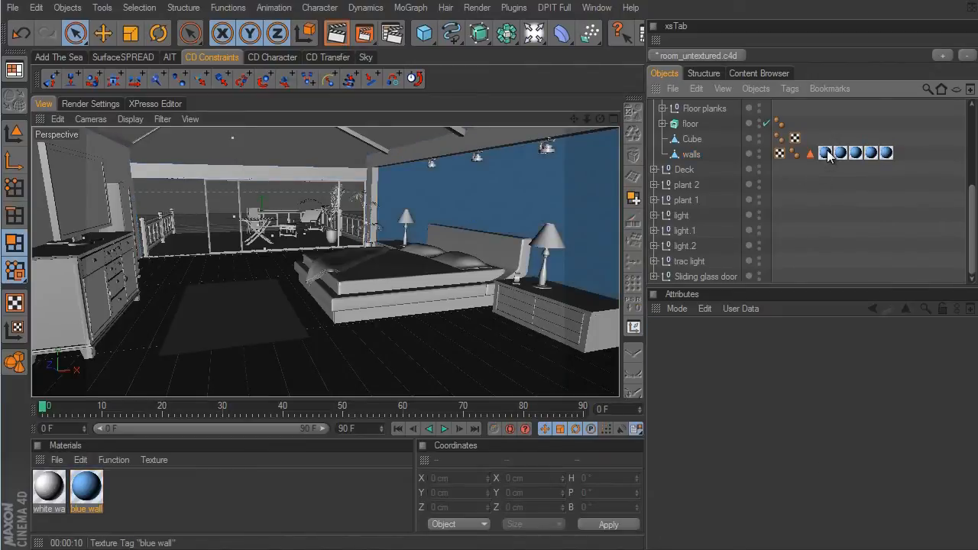
{"action": "left_click", "coordinate": [826, 154]}
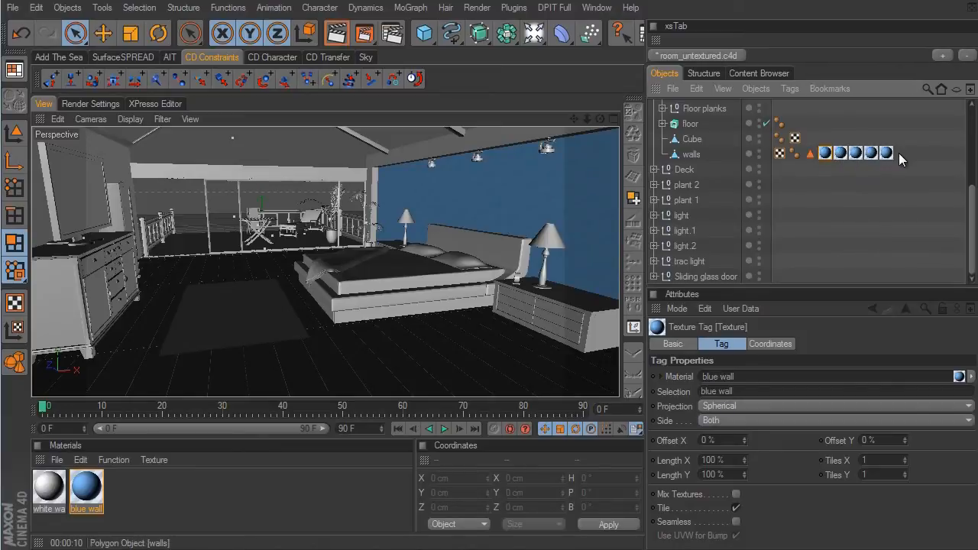
- Delete the four duplicate blue wall texture tags from the walls object, keeping only the first
{"action": "left_click", "coordinate": [840, 152]}
{"action": "left_click", "coordinate": [886, 153], "text": "shift"}
{"action": "key", "text": "Delete"}
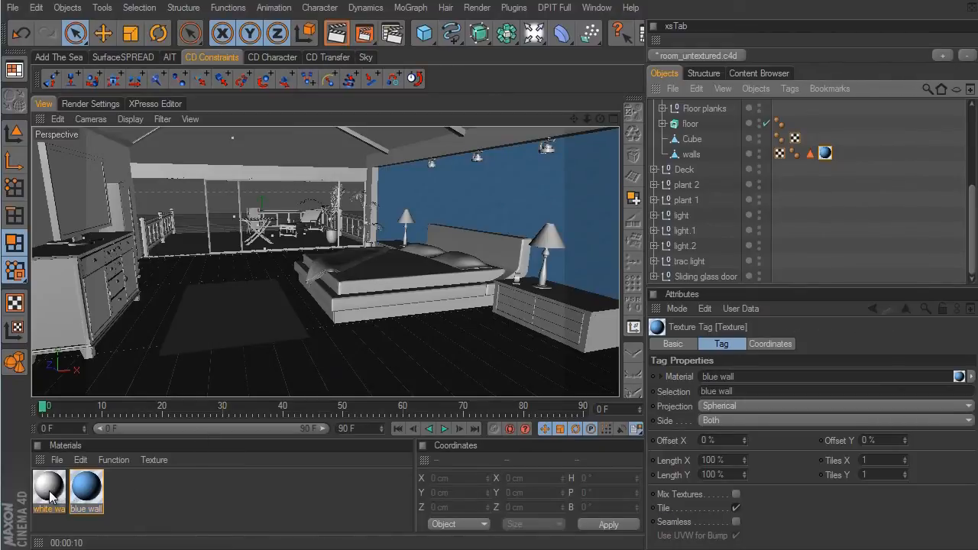
- Apply the white wall material to the walls object and place its texture tag before the blue wall selection and texture tags
{"action": "left_click_drag", "start_coordinate": [51, 497], "coordinate": [692, 158]}
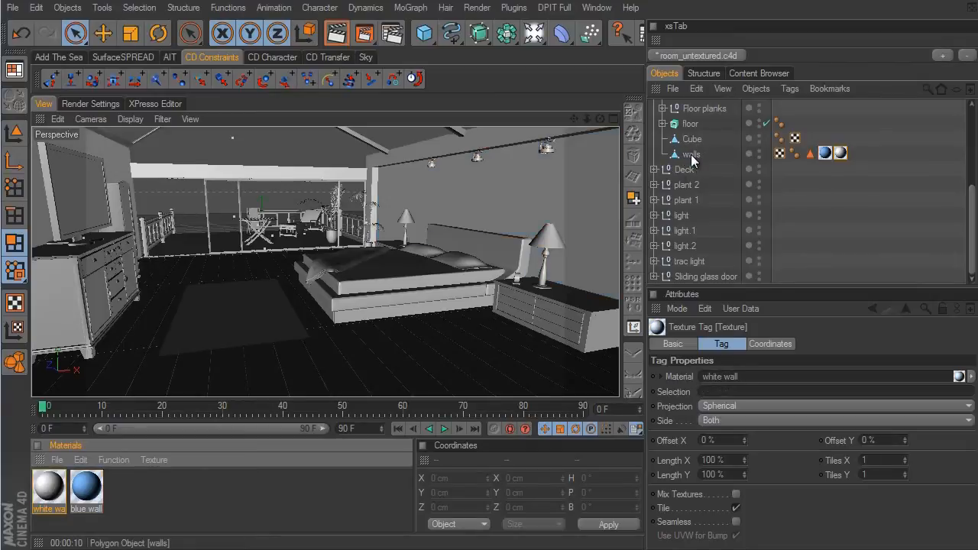
{"action": "left_click_drag", "start_coordinate": [843, 156], "coordinate": [805, 154]}
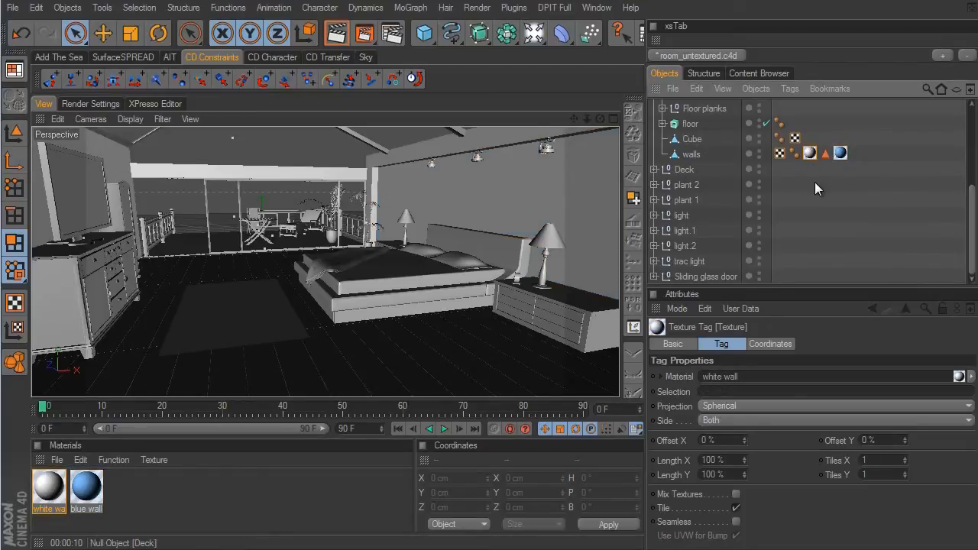
{"action": "left_click", "coordinate": [815, 183]}
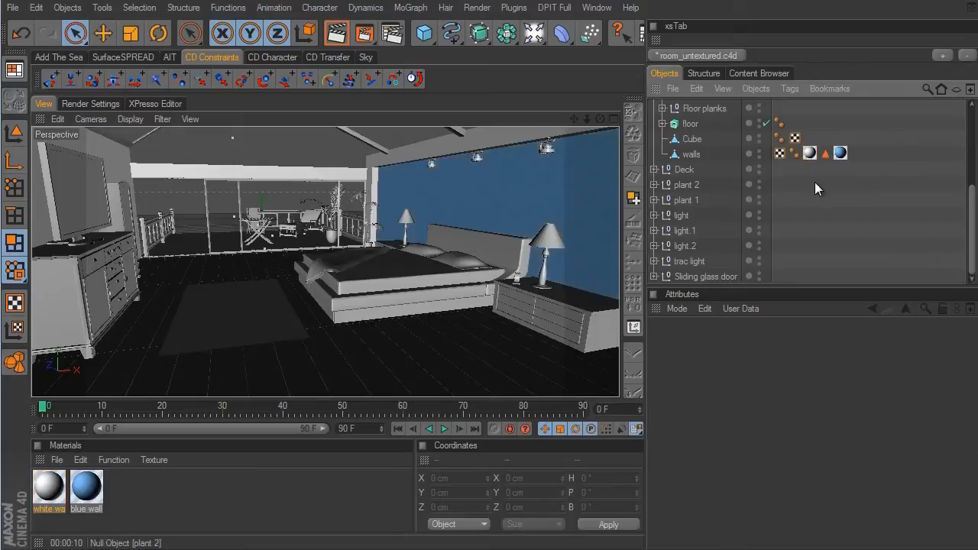
- Render the camera view to check the white and blue wall materials together
{"action": "left_click", "coordinate": [337, 36]}
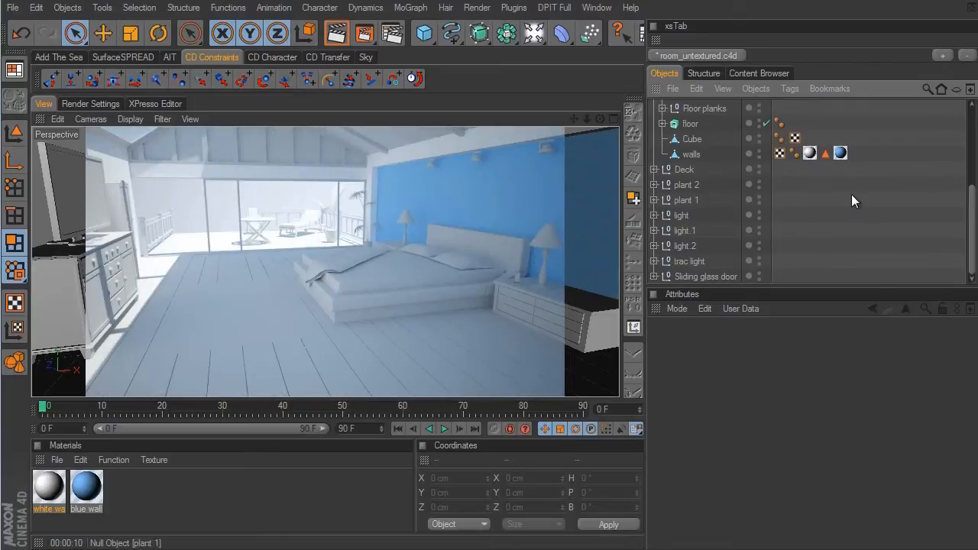
{"action": "left_click_drag", "start_coordinate": [971, 209], "coordinate": [971, 126]}
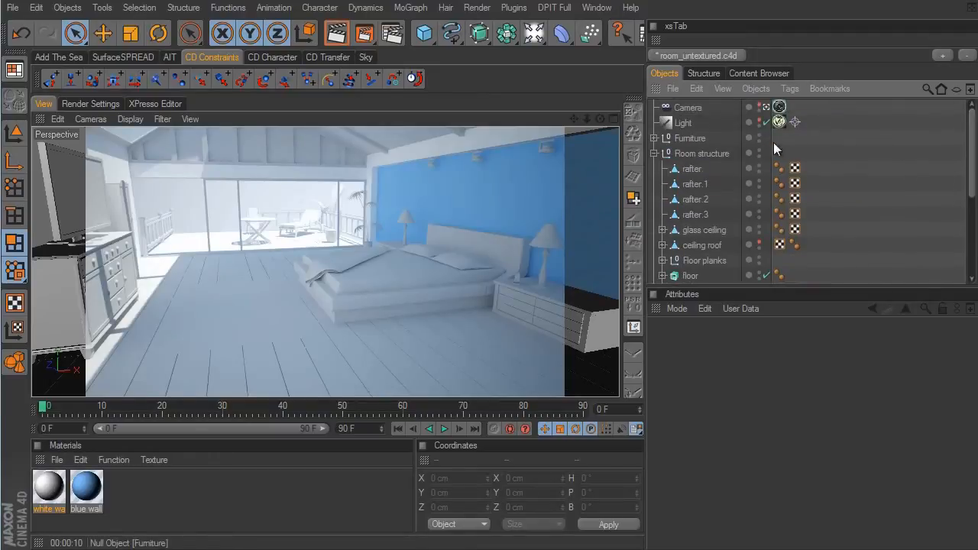
- Leave the camera view, bring the floor into view, and examine the Floor planks group and the cube inside Cloner Object.3
{"action": "left_click", "coordinate": [768, 106]}
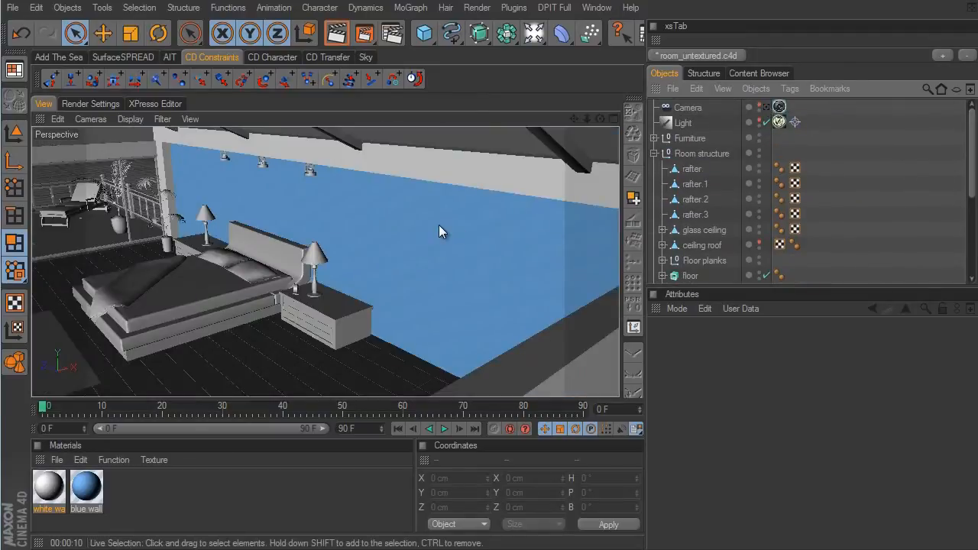
{"action": "left_click_drag", "start_coordinate": [459, 240], "coordinate": [570, 310], "text": "alt"}
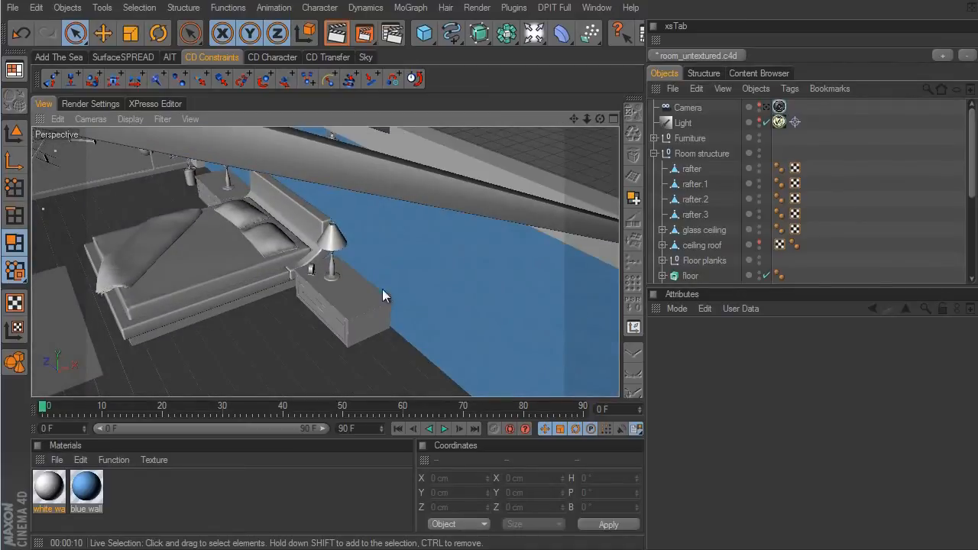
{"action": "middle_click_drag", "start_coordinate": [406, 275], "coordinate": [582, 294], "text": "alt"}
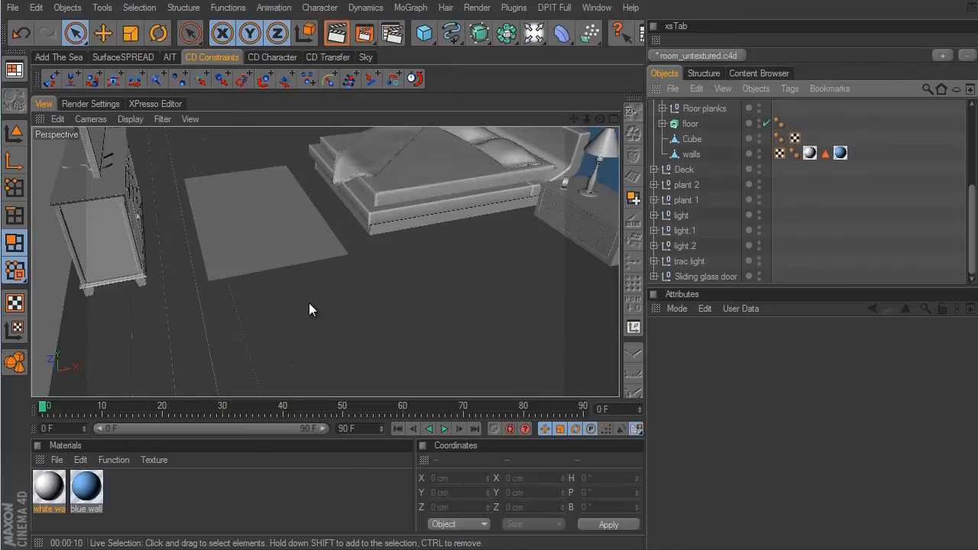
{"action": "scroll", "coordinate": [825, 198], "scroll_direction": "up", "scroll_amount": 3}
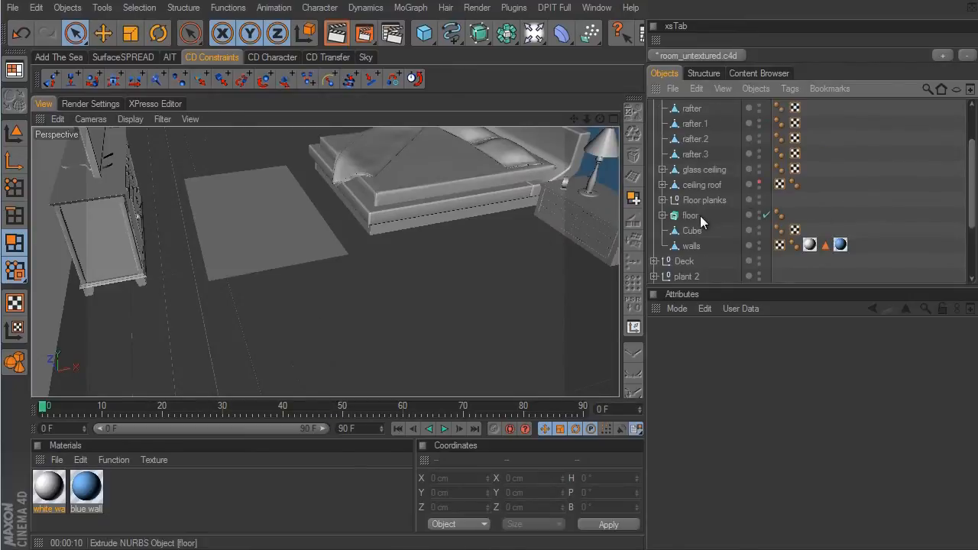
{"action": "left_click", "coordinate": [662, 199]}
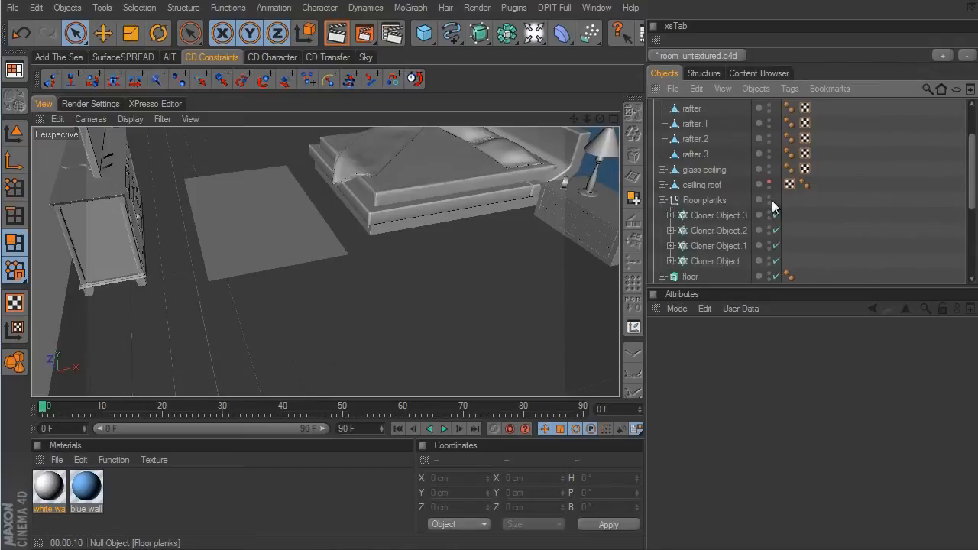
{"action": "left_click", "coordinate": [670, 215]}
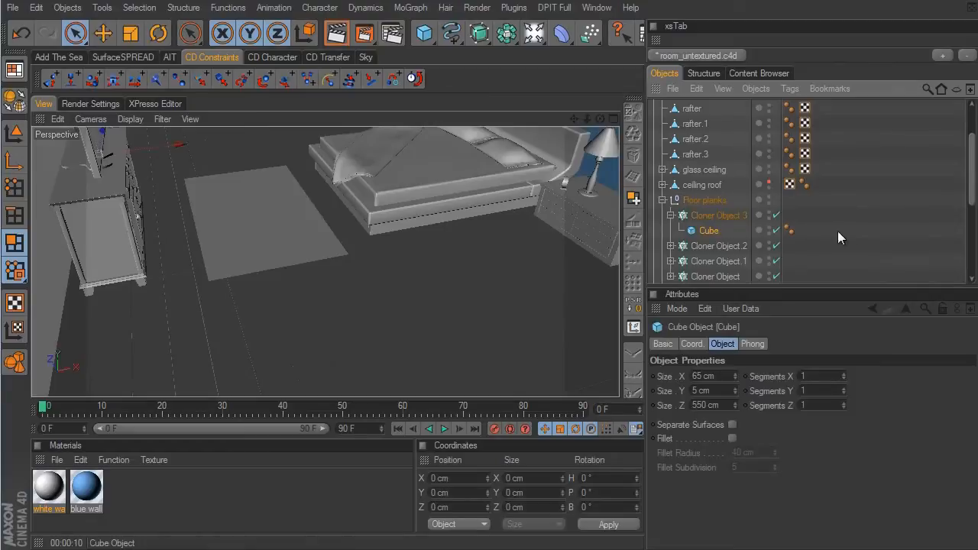
{"action": "left_click", "coordinate": [670, 216]}
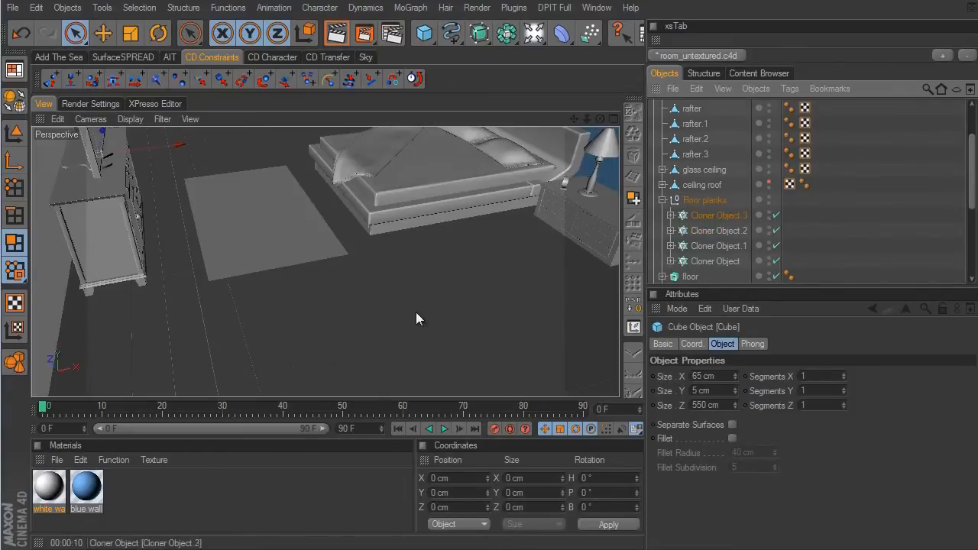
- Create a VRay advanced material and name it "wood floor"
{"action": "left_click", "coordinate": [57, 460]}
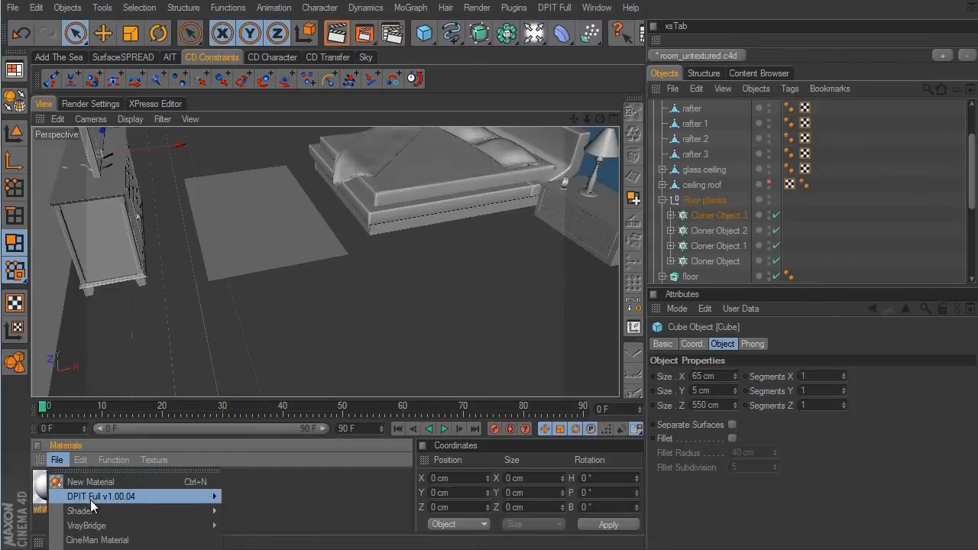
{"action": "mouse_move", "coordinate": [96, 526]}
{"action": "left_click", "coordinate": [265, 540]}
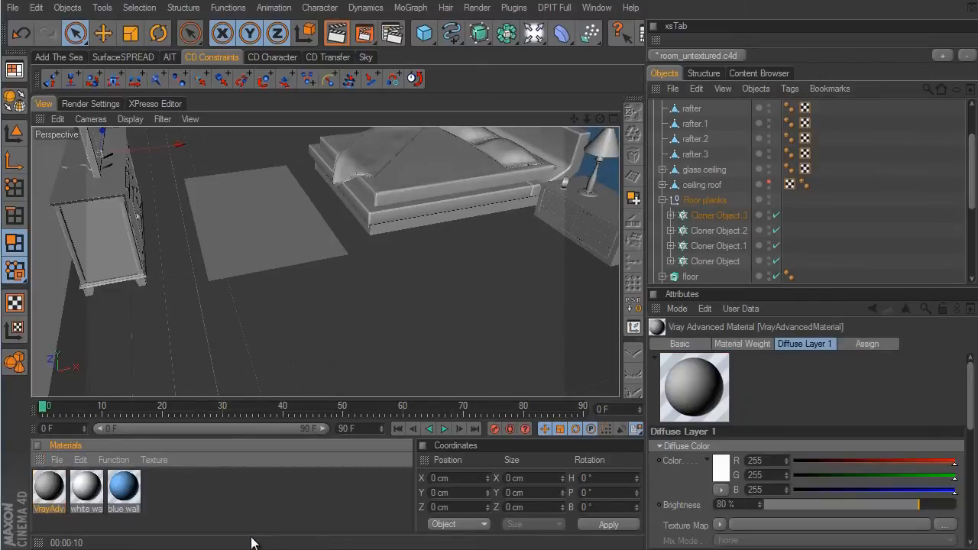
{"action": "double_click", "coordinate": [46, 485]}
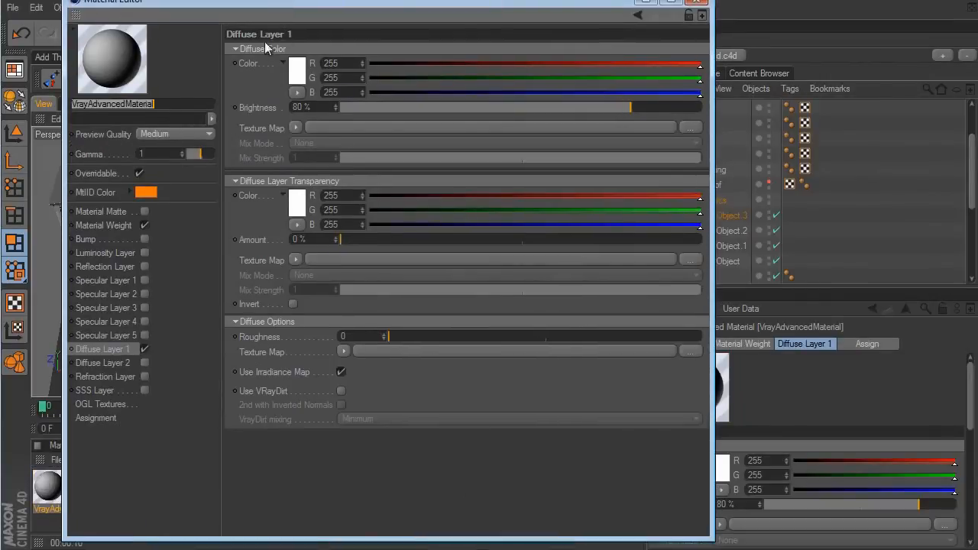
{"action": "type", "text": "wood floor"}
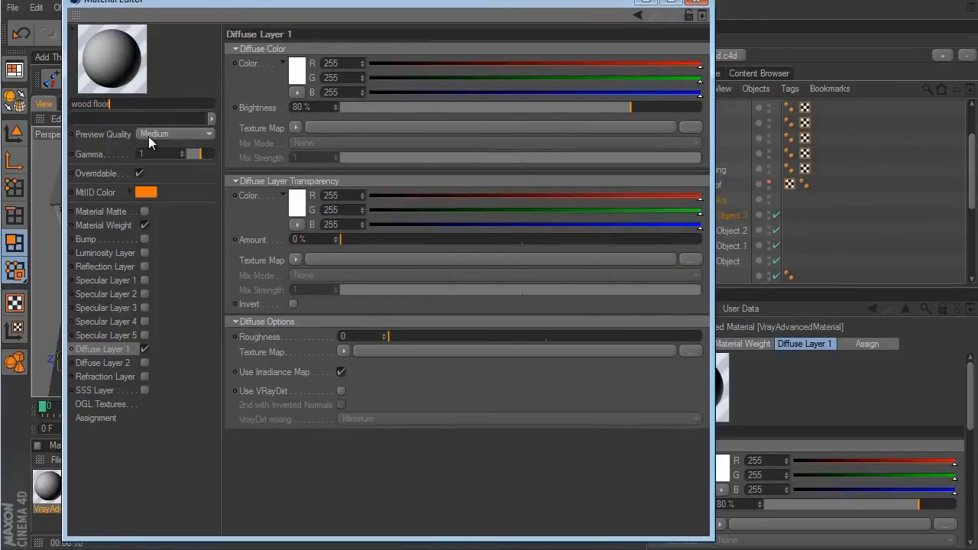
{"action": "key", "text": "Return"}
- Load the image wood08.jpg as the Diffuse Layer 1 colour texture map of the wood floor material
{"action": "left_click", "coordinate": [296, 128]}
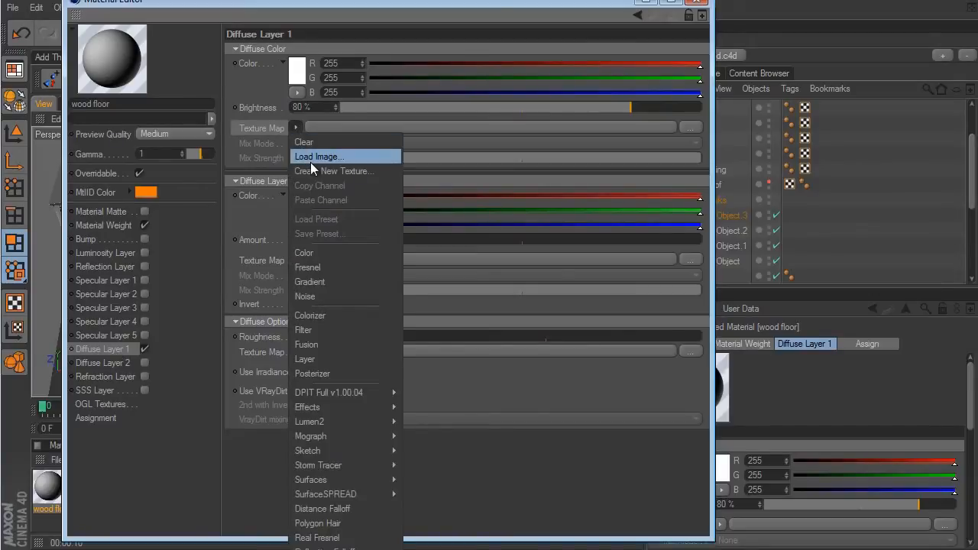
{"action": "left_click", "coordinate": [687, 165]}
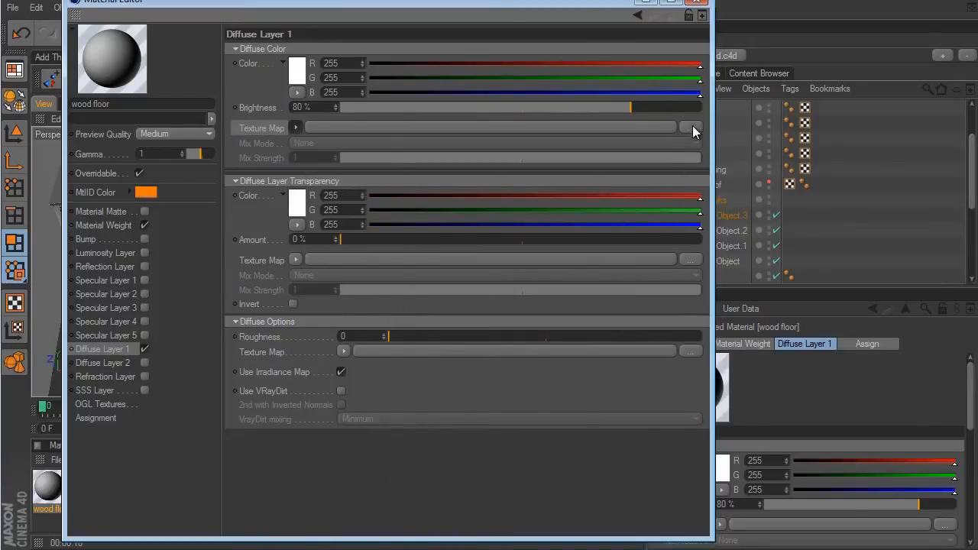
{"action": "left_click", "coordinate": [689, 128]}
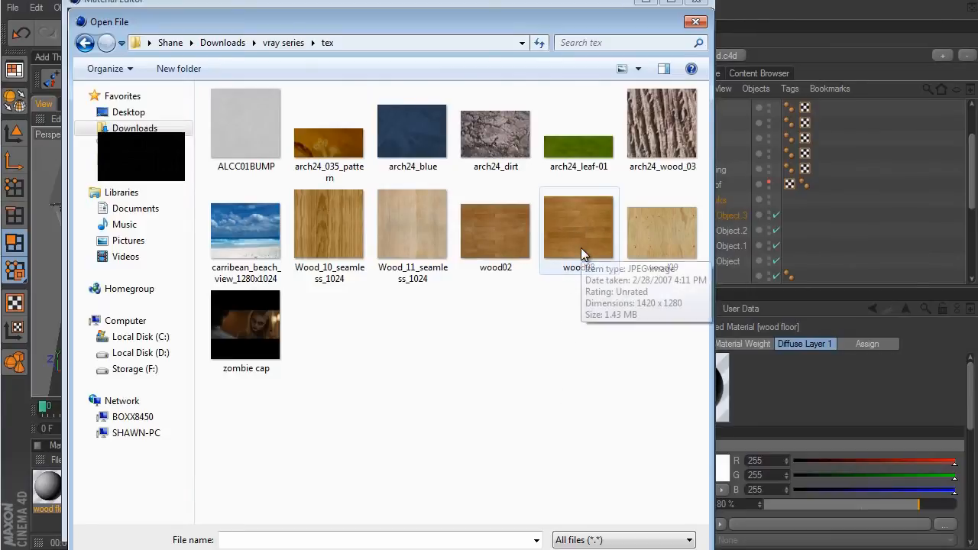
{"action": "left_click", "coordinate": [578, 221]}
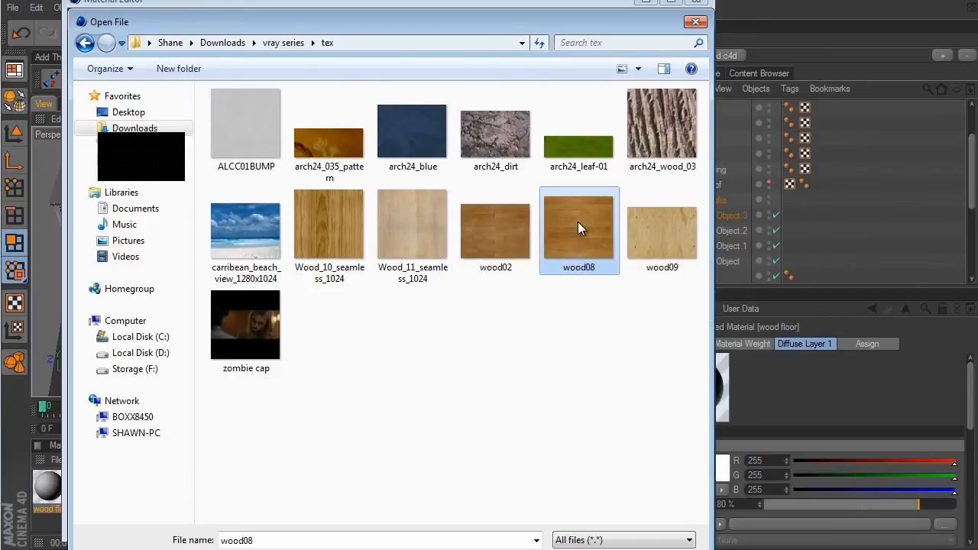
{"action": "left_click", "coordinate": [586, 549]}
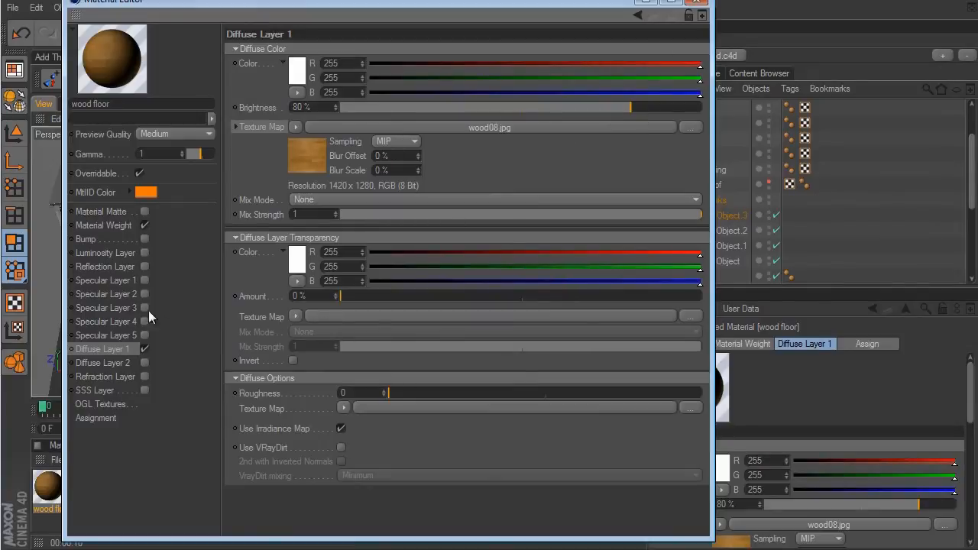
- Enable Specular Layer 1 on the wood floor material, set its reflection glossiness to 0.8, and close the material editor
{"action": "left_click", "coordinate": [144, 279]}
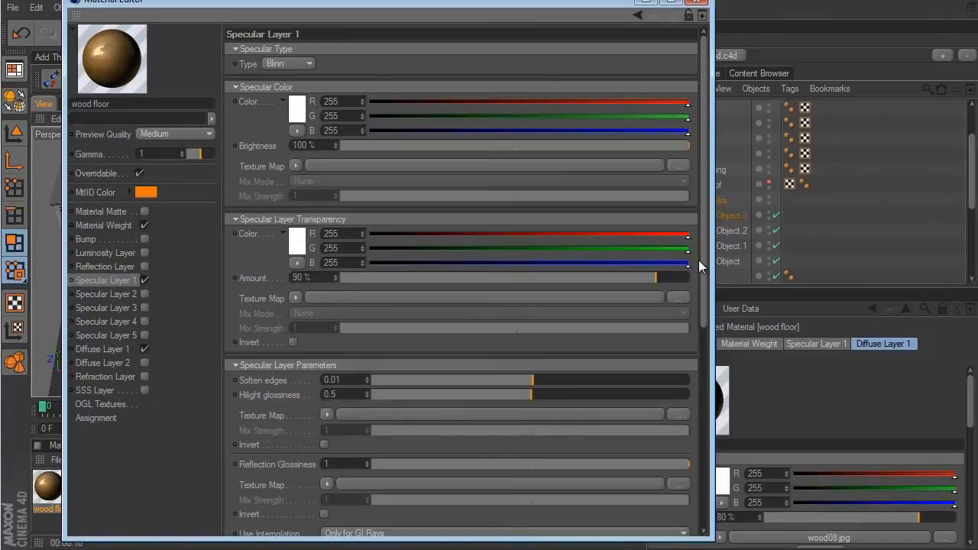
{"action": "left_click_drag", "start_coordinate": [705, 263], "coordinate": [718, 350]}
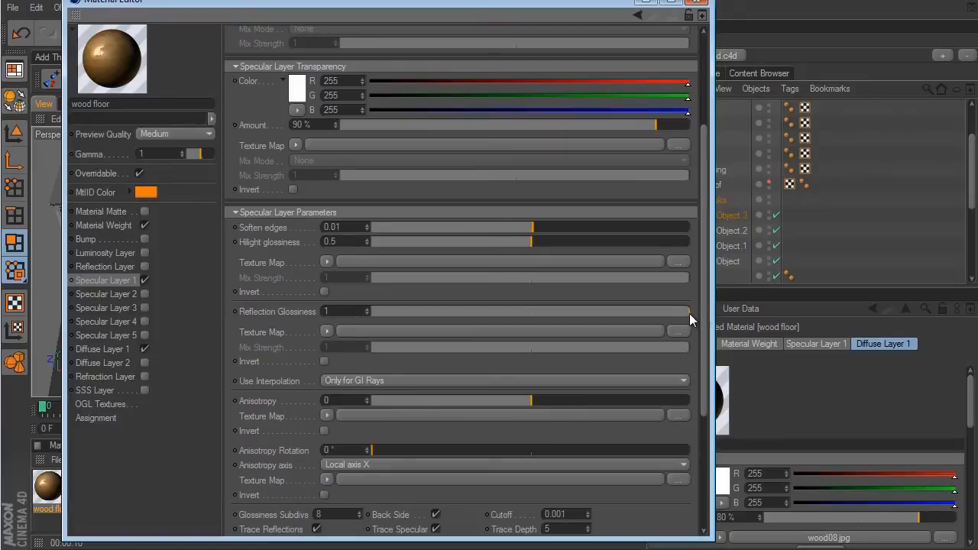
{"action": "left_click_drag", "start_coordinate": [689, 314], "coordinate": [628, 313]}
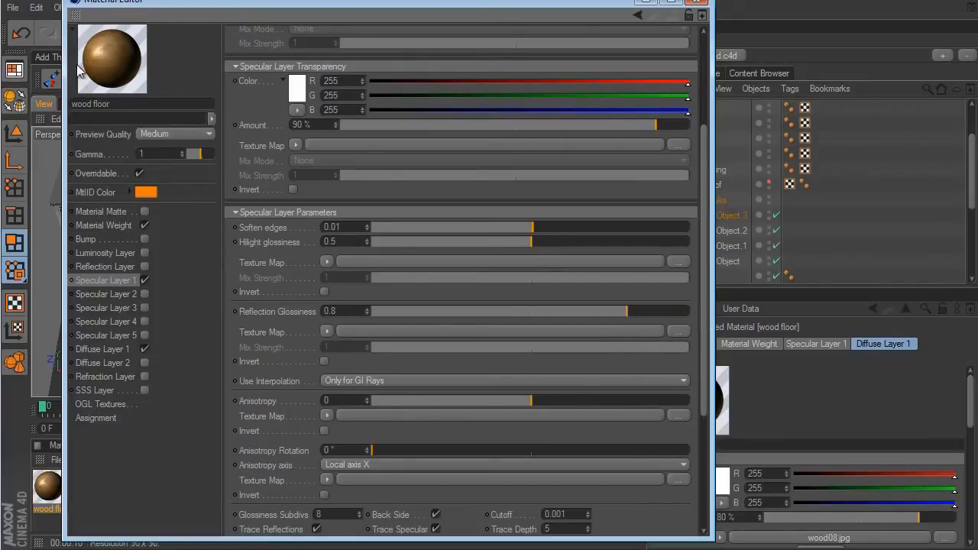
{"action": "left_click", "coordinate": [701, 3]}
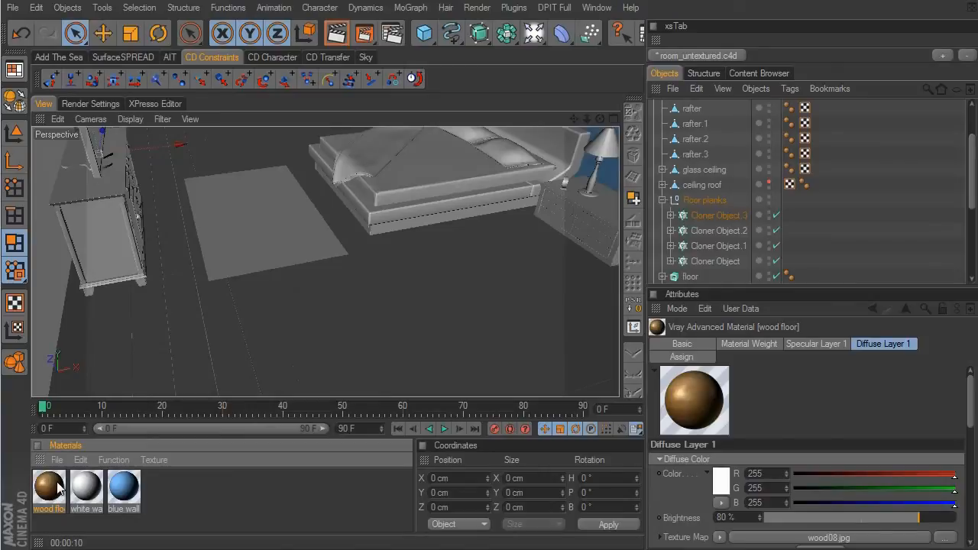
- Apply the wood floor material to Cloner Object.3 and set its texture tag's projection to Cubic
{"action": "left_click_drag", "start_coordinate": [56, 489], "coordinate": [741, 216]}
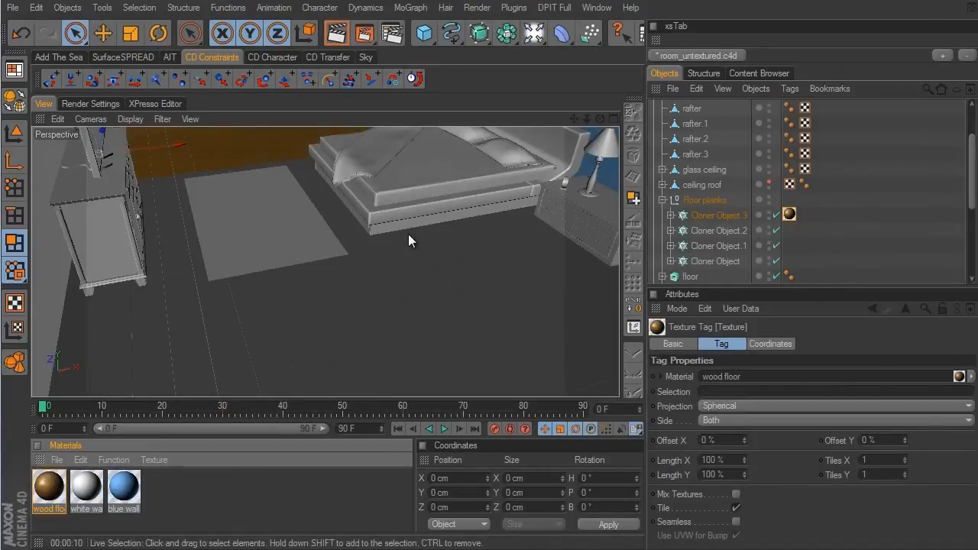
{"action": "left_click_drag", "start_coordinate": [408, 234], "coordinate": [448, 220], "text": "alt"}
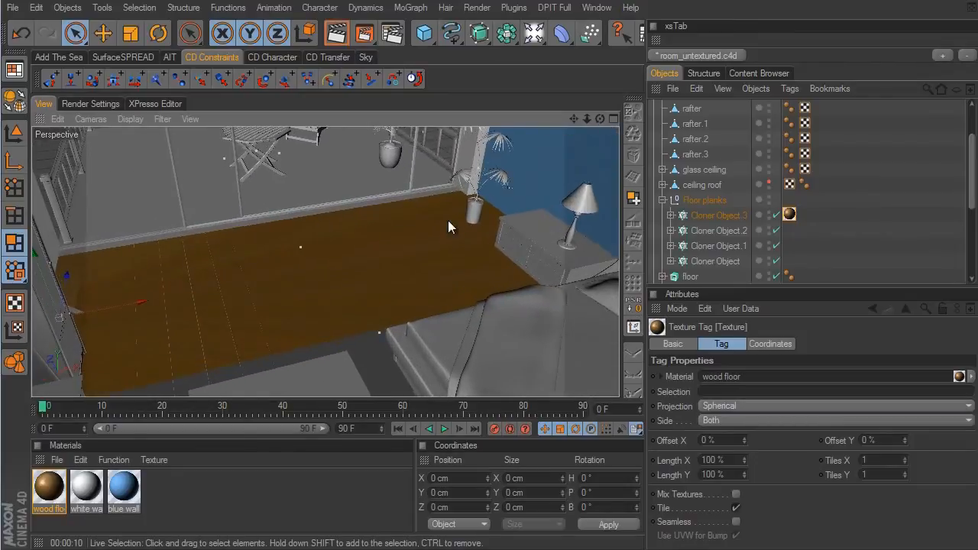
{"action": "middle_click_drag", "start_coordinate": [575, 301], "coordinate": [576, 299], "text": "alt"}
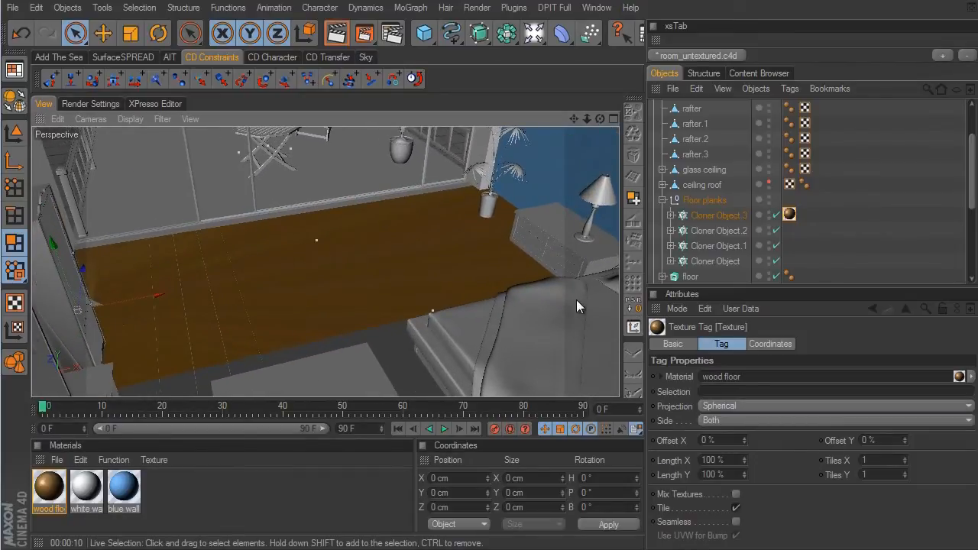
{"action": "left_click", "coordinate": [790, 217]}
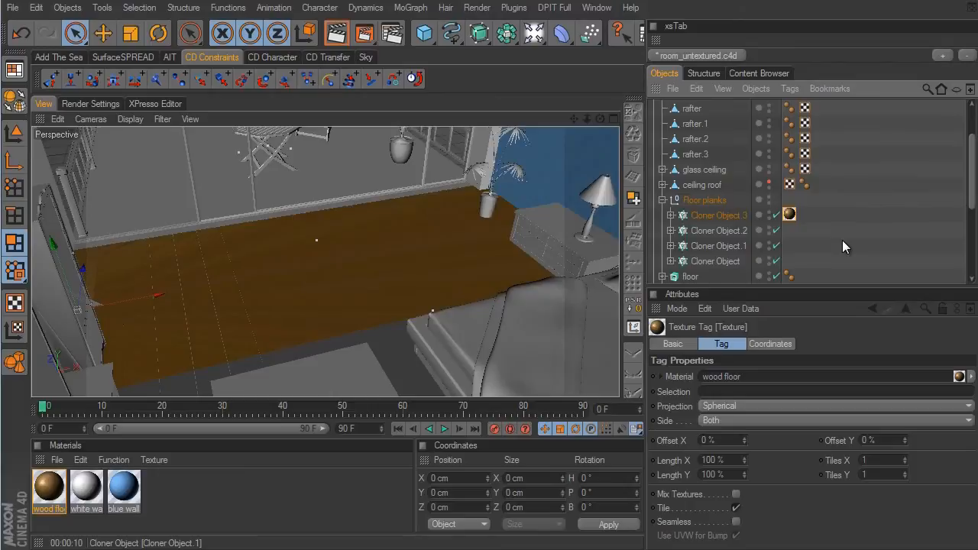
{"action": "left_click", "coordinate": [730, 410]}
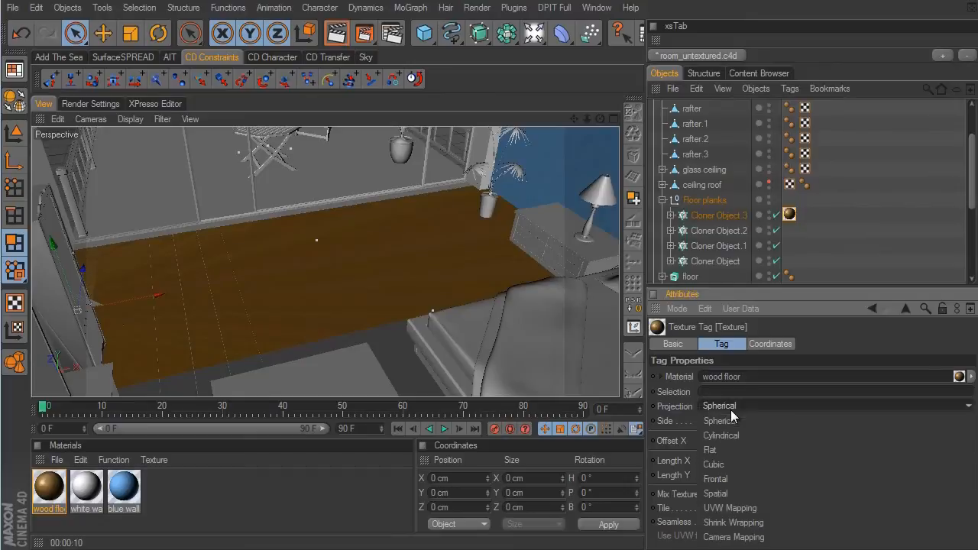
{"action": "left_click", "coordinate": [729, 467]}
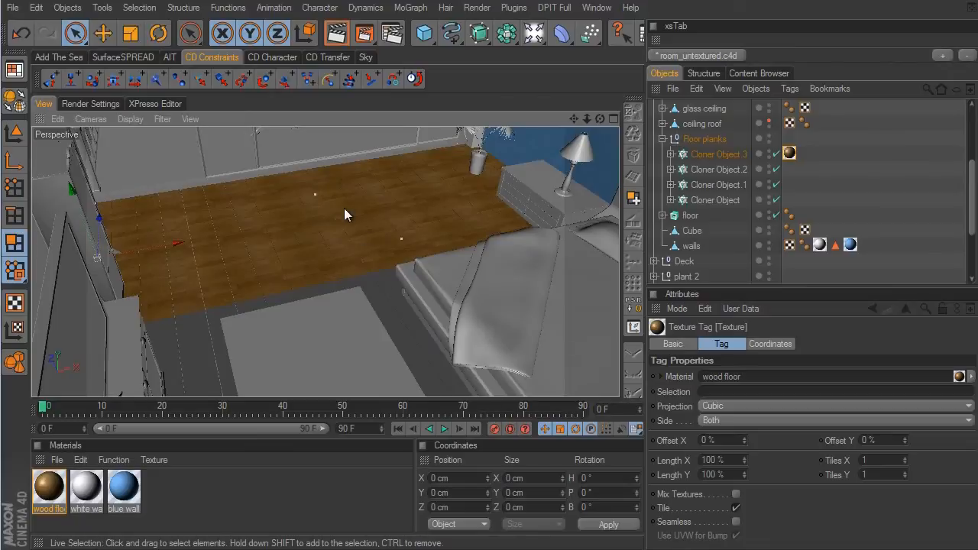
- Rotate the texture axis of Cloner Object.3 to a heading of 90°, return to model mode, and deselect the cloner to check the wood grain
{"action": "left_click", "coordinate": [791, 156]}
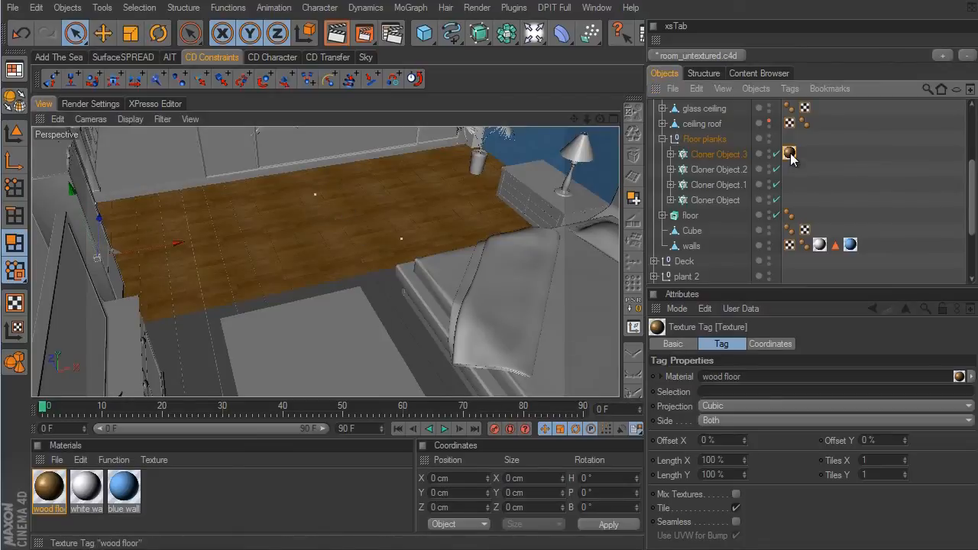
{"action": "left_click", "coordinate": [703, 155]}
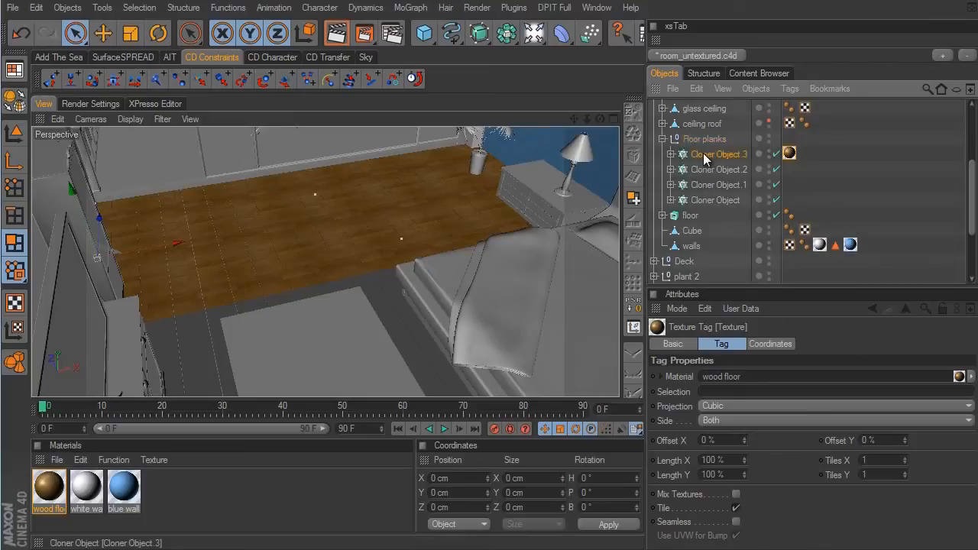
{"action": "left_click", "coordinate": [12, 329]}
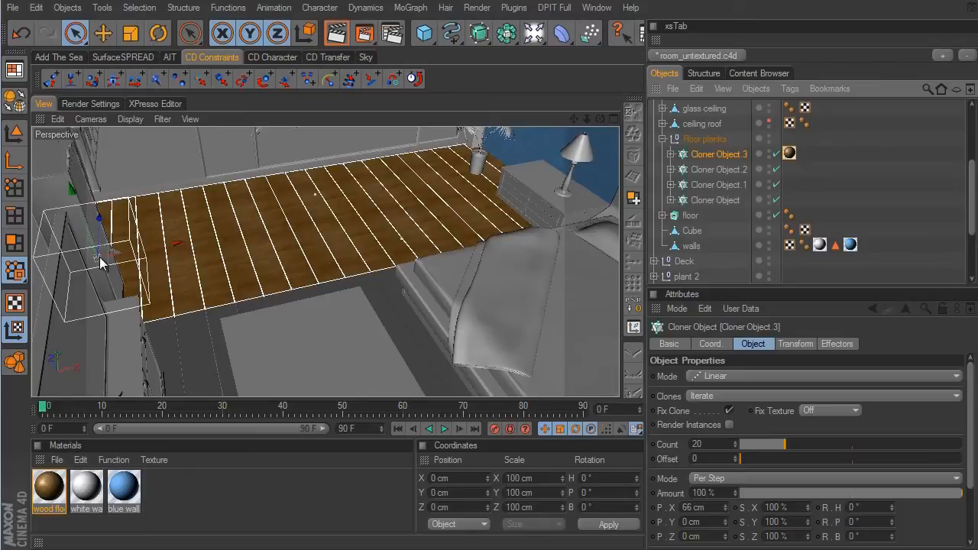
{"action": "left_click", "coordinate": [158, 34]}
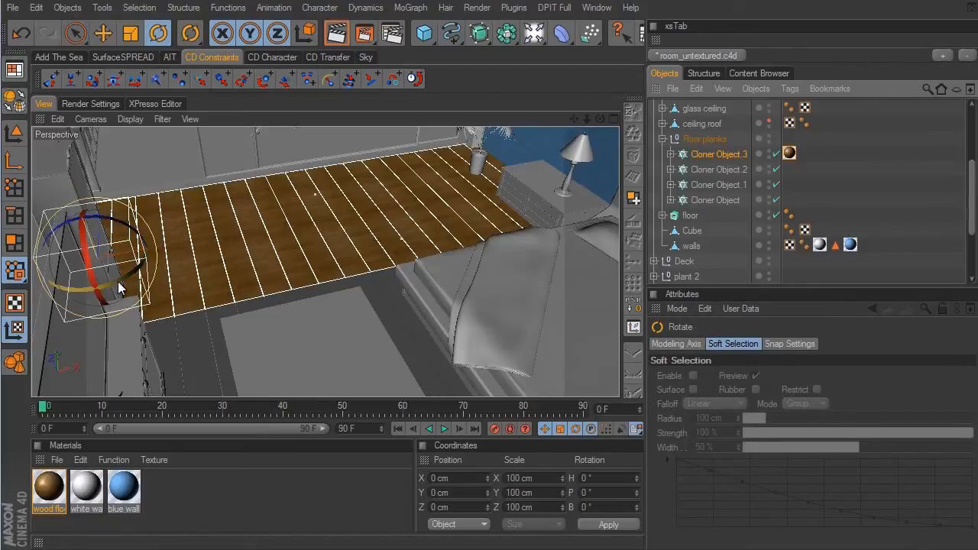
{"action": "left_click_drag", "start_coordinate": [118, 281], "coordinate": [167, 229]}
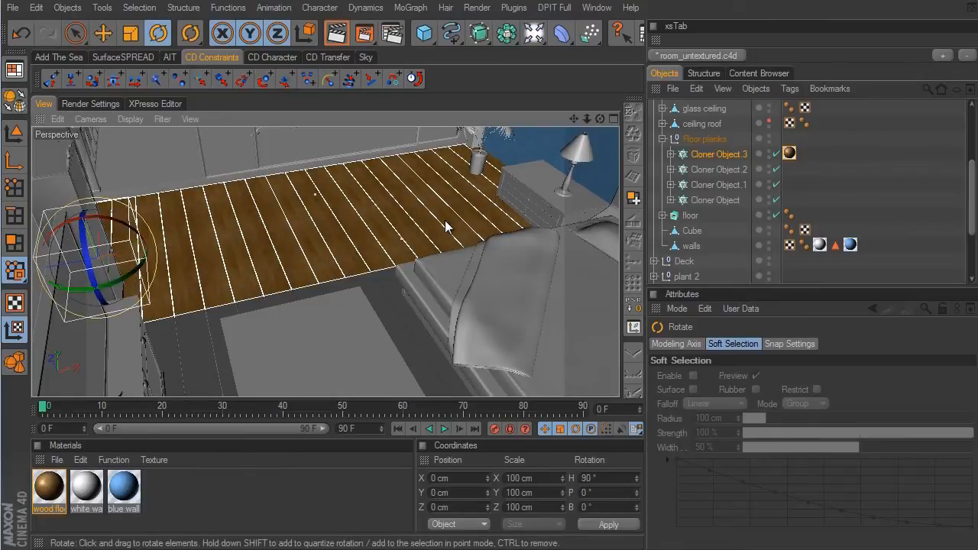
{"action": "left_click", "coordinate": [13, 135]}
{"action": "left_click", "coordinate": [103, 34]}
{"action": "left_click", "coordinate": [507, 239]}
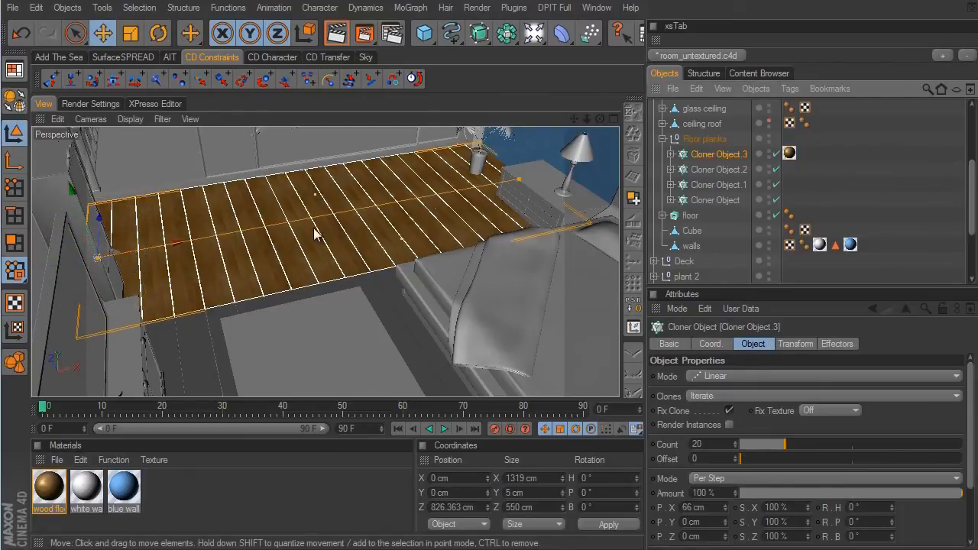
{"action": "left_click", "coordinate": [873, 181]}
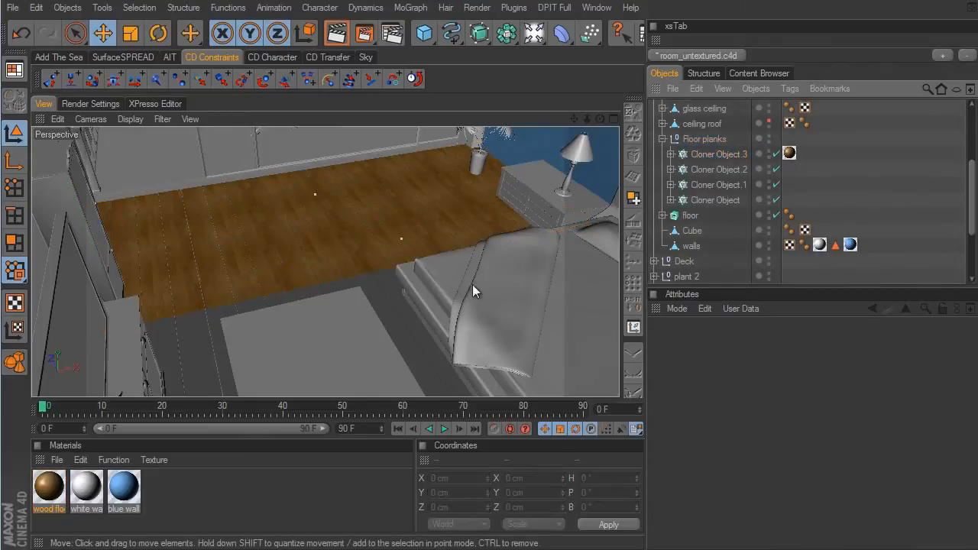
{"action": "right_click_drag", "start_coordinate": [473, 284], "coordinate": [466, 244], "text": "alt"}
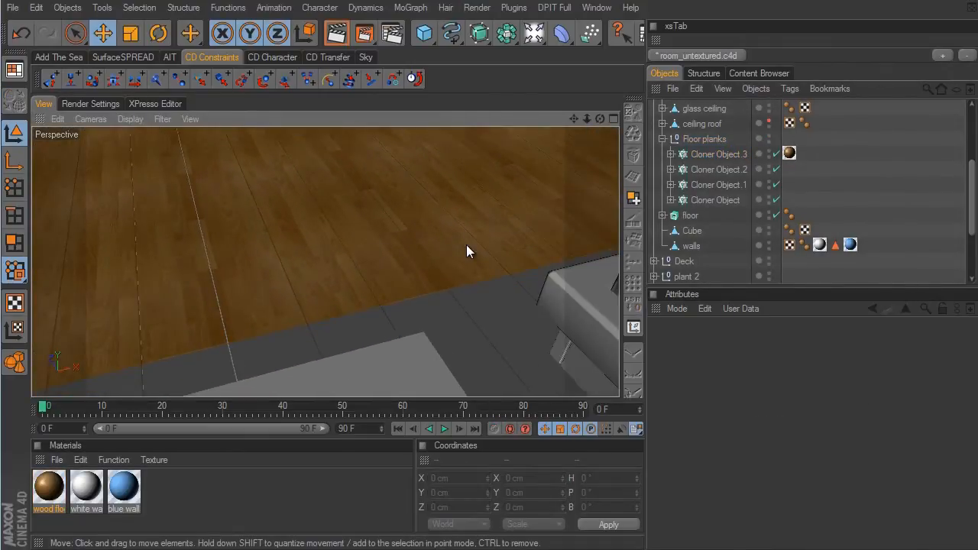
{"action": "scroll", "coordinate": [539, 304], "scroll_direction": "down", "scroll_amount": 8}
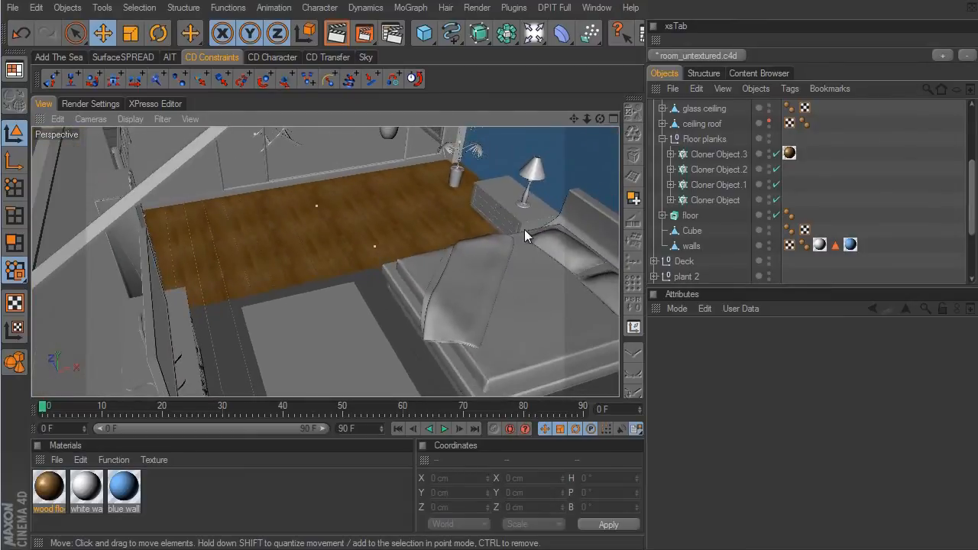
- Copy the wood floor texture tag from Cloner Object.3 onto Cloner Object.2, Cloner Object.1 and Cloner Object
{"action": "left_click_drag", "start_coordinate": [507, 288], "coordinate": [566, 286], "text": "alt"}
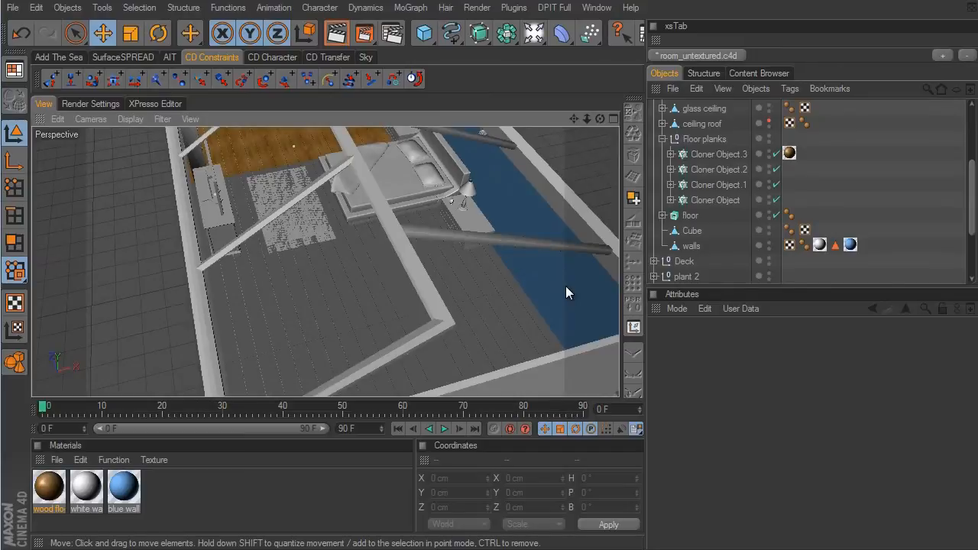
{"action": "left_click", "coordinate": [789, 153]}
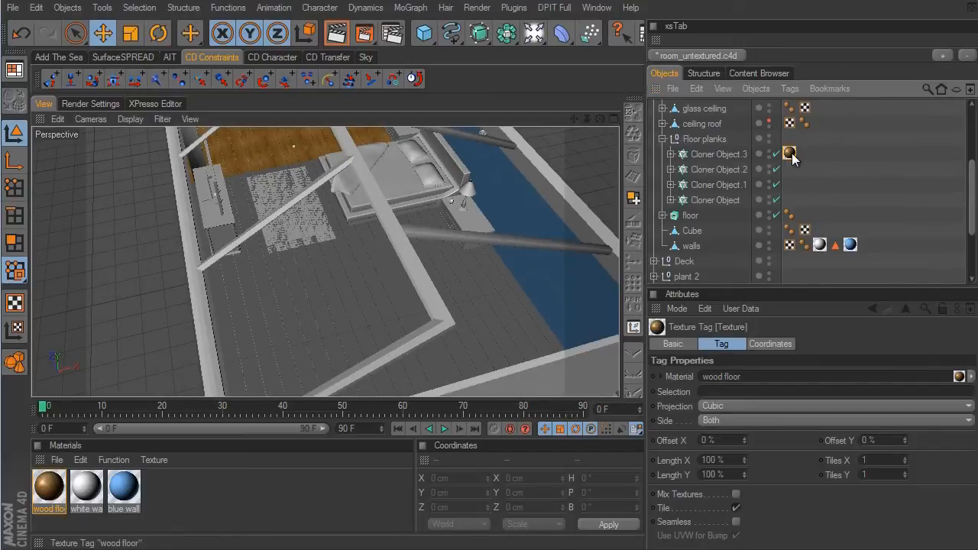
{"action": "left_click_drag", "start_coordinate": [791, 174], "coordinate": [792, 200], "text": "ctrl"}
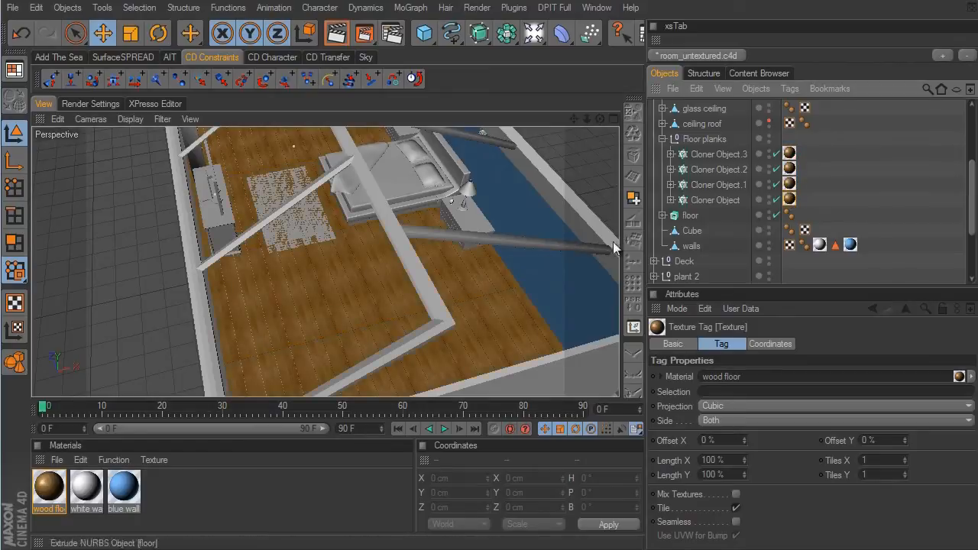
- In texture axis mode, shift the wood texture of Cloner Object.3 about 61 cm along its X axis
{"action": "left_click_drag", "start_coordinate": [545, 279], "coordinate": [324, 246], "text": "alt"}
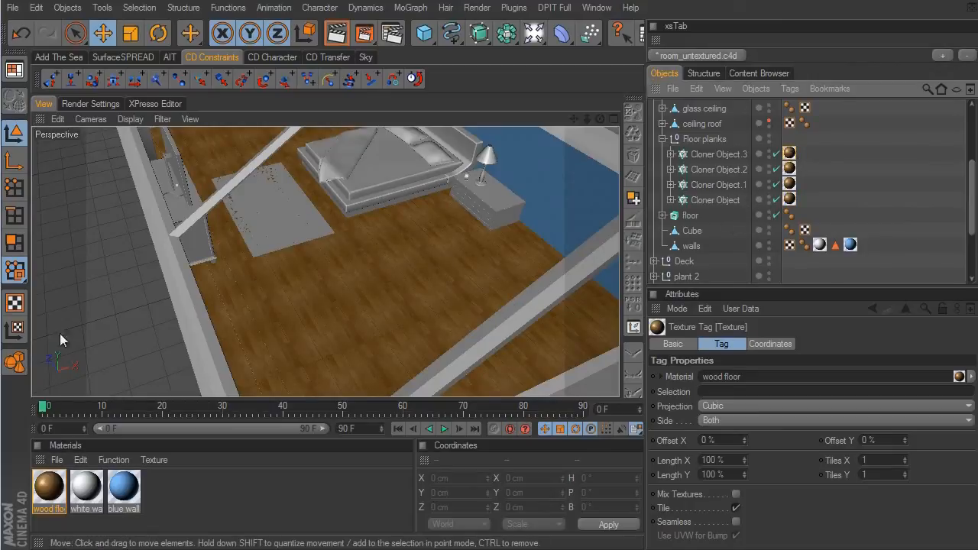
{"action": "left_click", "coordinate": [18, 330]}
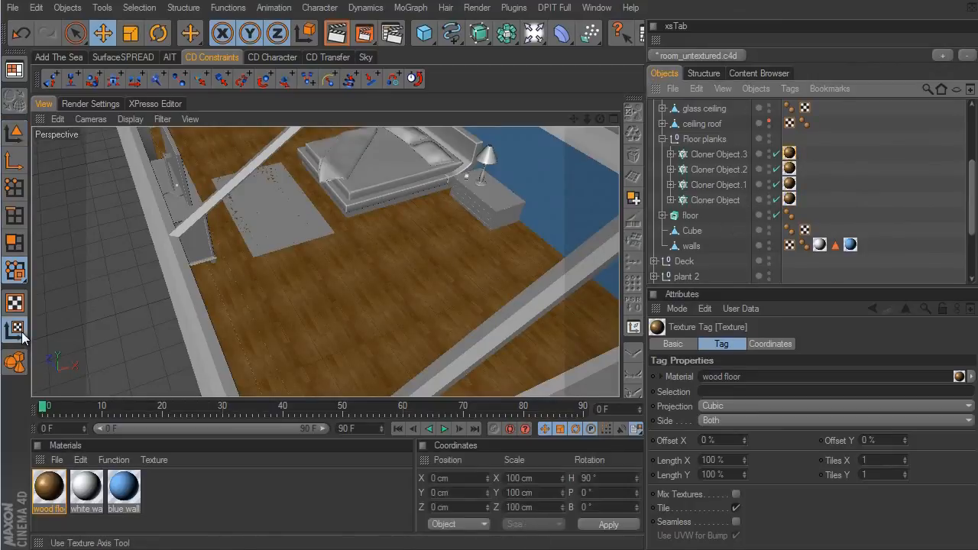
{"action": "left_click", "coordinate": [103, 34]}
{"action": "left_click", "coordinate": [726, 155]}
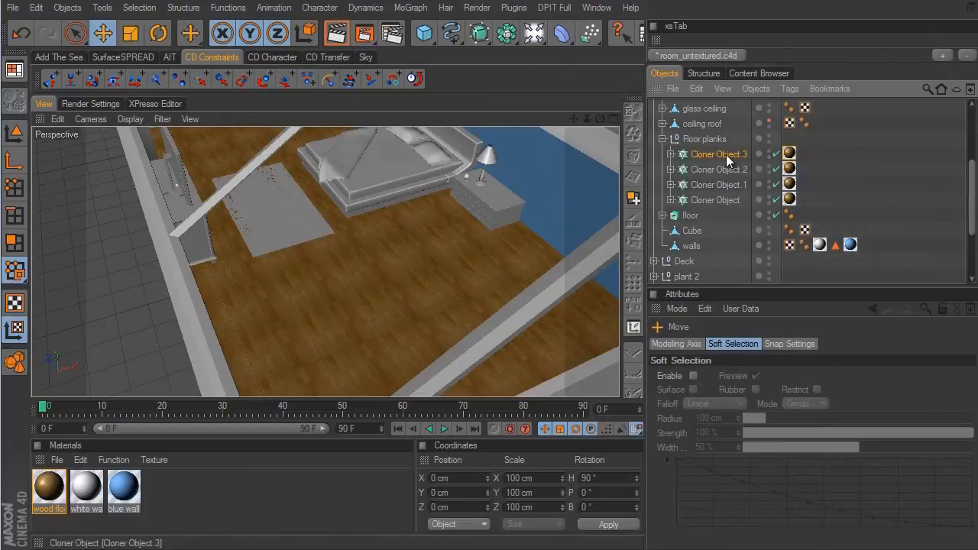
{"action": "middle_click_drag", "start_coordinate": [572, 307], "coordinate": [587, 315], "text": "alt"}
{"action": "right_click_drag", "start_coordinate": [587, 315], "coordinate": [756, 307], "text": "alt"}
{"action": "middle_click_drag", "start_coordinate": [615, 308], "coordinate": [571, 294], "text": "alt"}
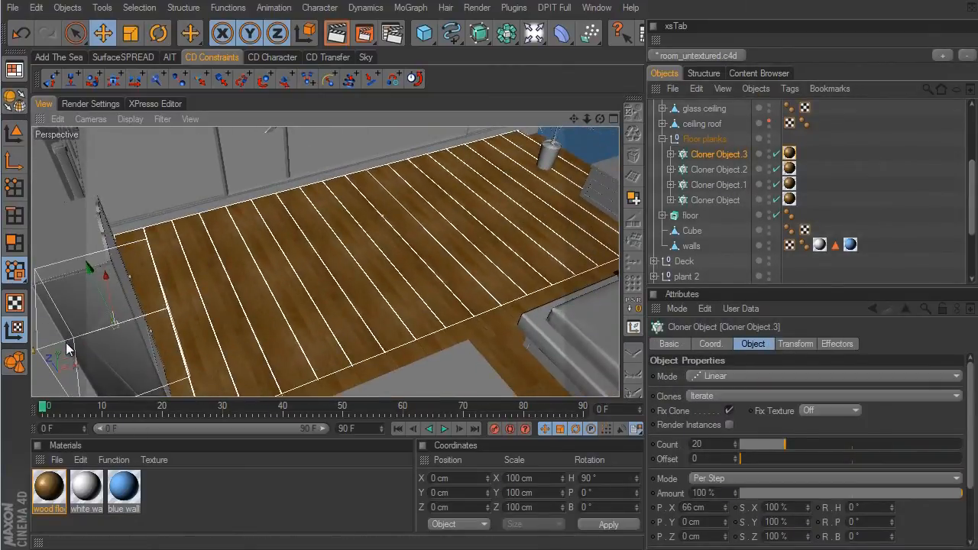
{"action": "left_click_drag", "start_coordinate": [574, 298], "coordinate": [575, 302]}
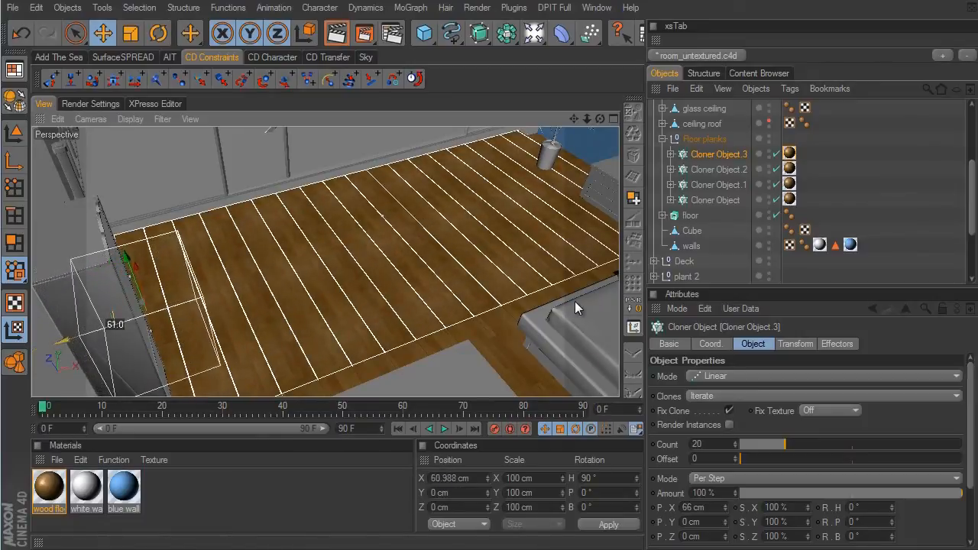
- Shift the wood texture axis of Cloner Object.2 about 116 cm along X to stagger the grain
{"action": "left_click", "coordinate": [740, 172]}
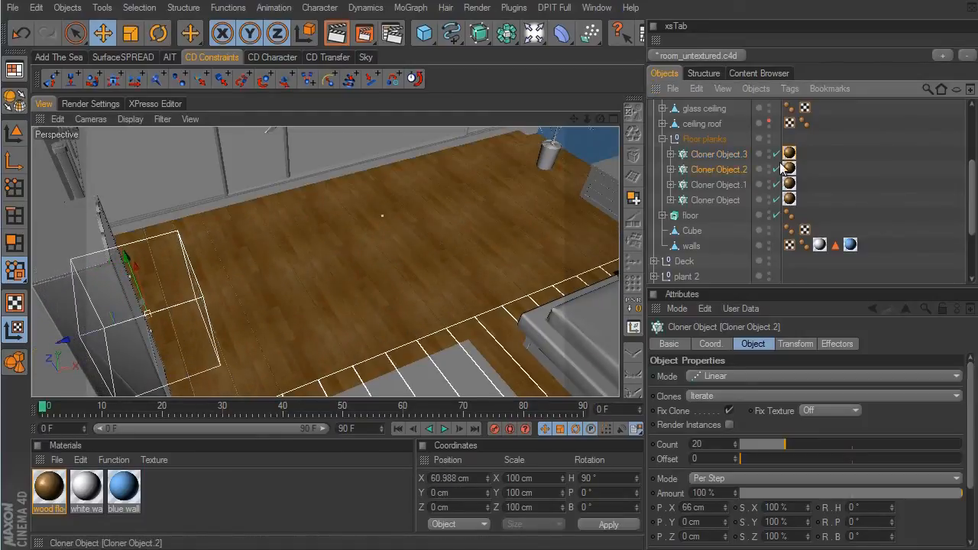
{"action": "left_click", "coordinate": [789, 168]}
{"action": "middle_click_drag", "start_coordinate": [571, 296], "coordinate": [525, 312], "text": "alt"}
{"action": "right_click_drag", "start_coordinate": [525, 312], "coordinate": [402, 275], "text": "alt"}
{"action": "left_click", "coordinate": [9, 300]}
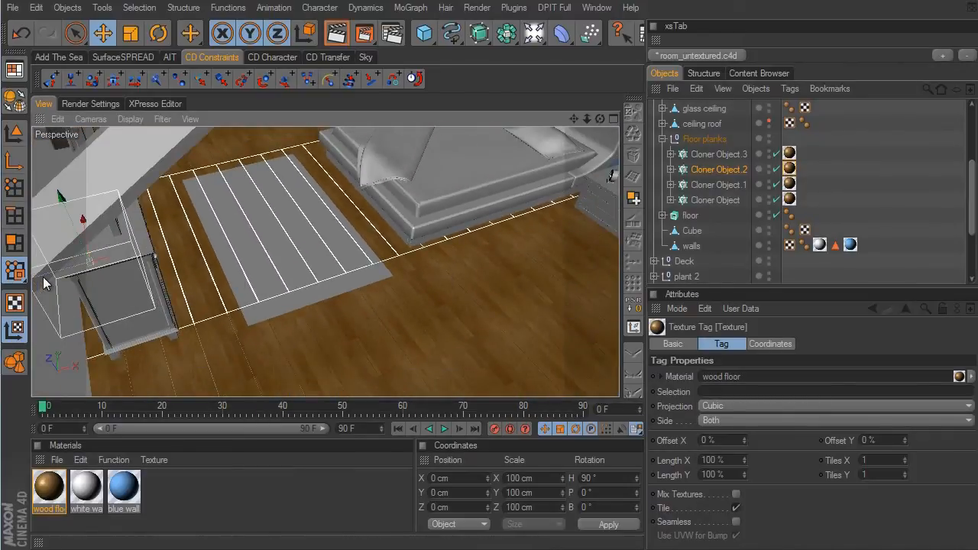
{"action": "left_click_drag", "start_coordinate": [575, 301], "coordinate": [575, 301]}
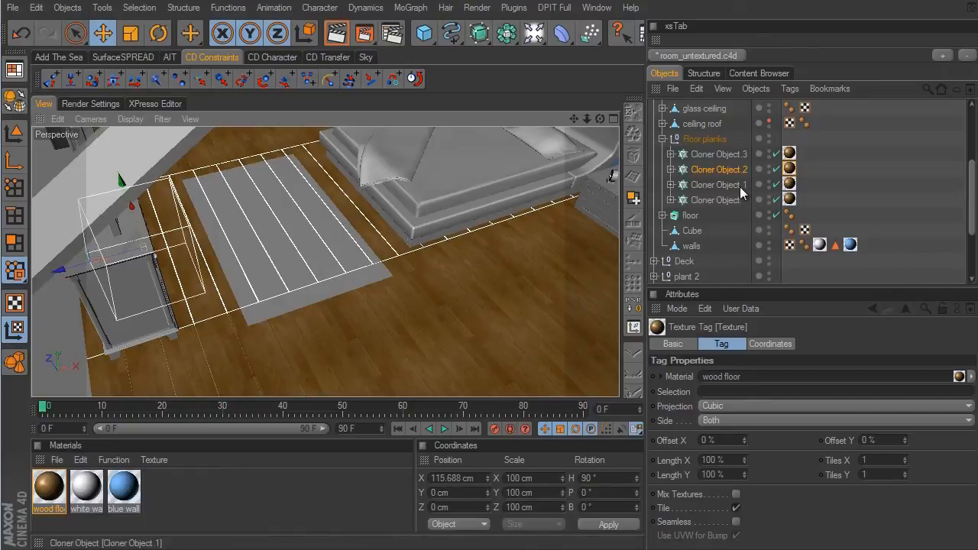
- Offset the wood texture axis of Cloner Object so its grain differs from the neighbouring planks, and deselect it
{"action": "left_click", "coordinate": [714, 200]}
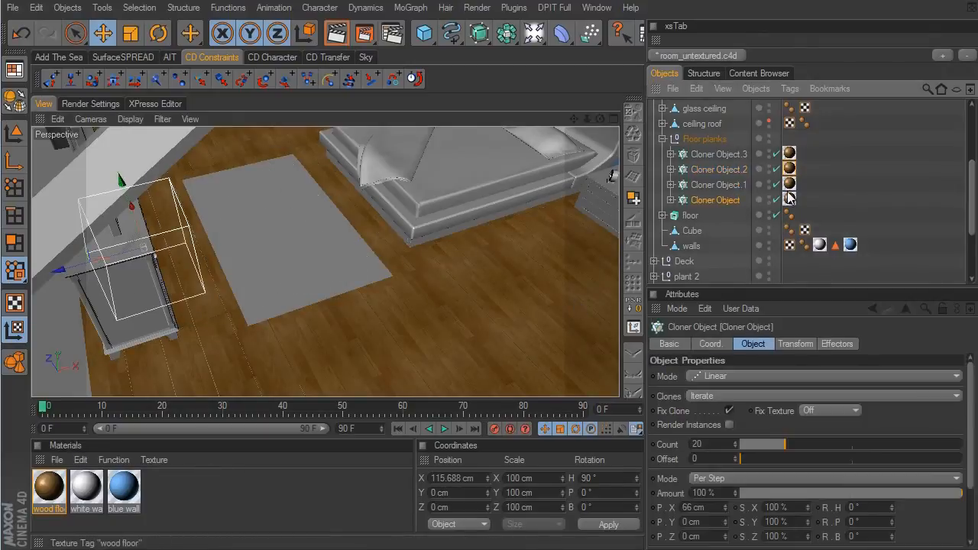
{"action": "left_click", "coordinate": [789, 198]}
{"action": "scroll", "coordinate": [564, 278], "scroll_direction": "up", "scroll_amount": 5}
{"action": "scroll", "coordinate": [573, 303], "scroll_direction": "down", "scroll_amount": 5}
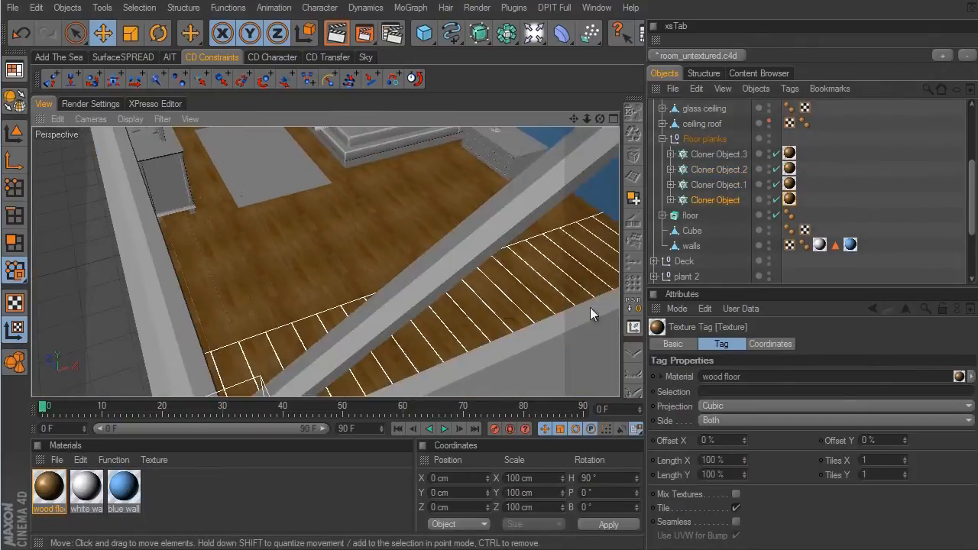
{"action": "left_click_drag", "start_coordinate": [589, 308], "coordinate": [570, 298], "text": "alt"}
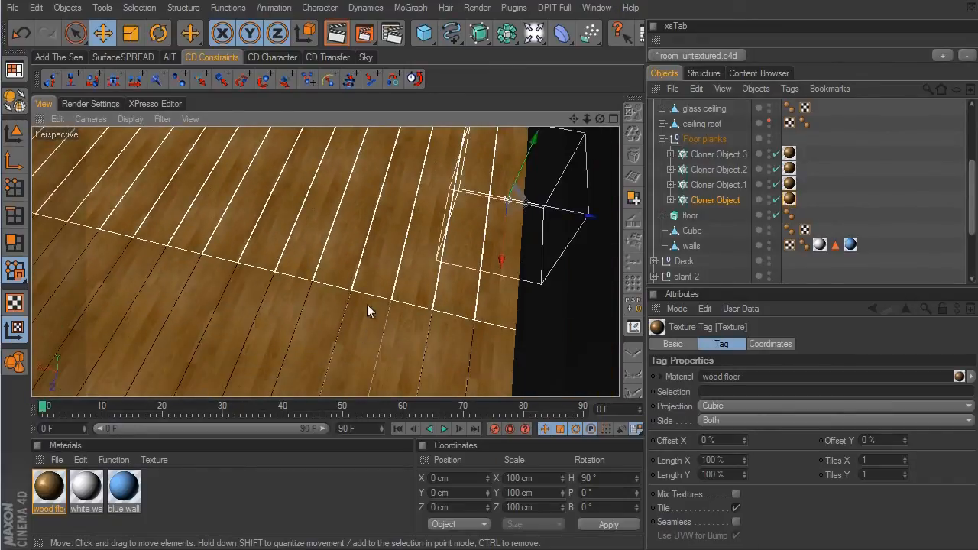
{"action": "left_click_drag", "start_coordinate": [588, 218], "coordinate": [560, 301]}
{"action": "scroll", "coordinate": [561, 301], "scroll_direction": "down", "scroll_amount": 5}
{"action": "left_click_drag", "start_coordinate": [522, 243], "coordinate": [573, 299], "text": "alt"}
{"action": "left_click", "coordinate": [838, 198]}
{"action": "scroll", "coordinate": [596, 304], "scroll_direction": "up", "scroll_amount": 5}
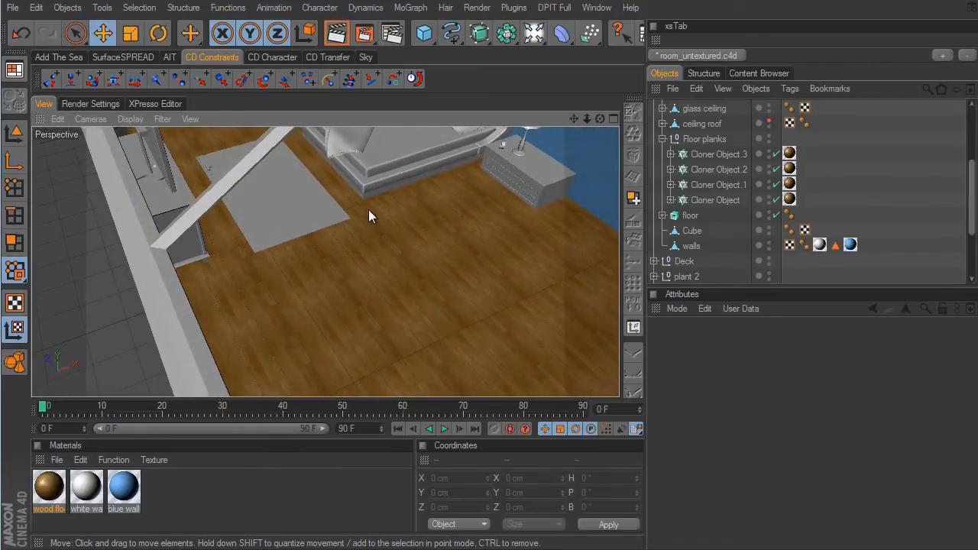
- Look through the scene camera and render the view to check the wood floor
{"action": "scroll", "coordinate": [848, 183], "scroll_direction": "up", "scroll_amount": 3}
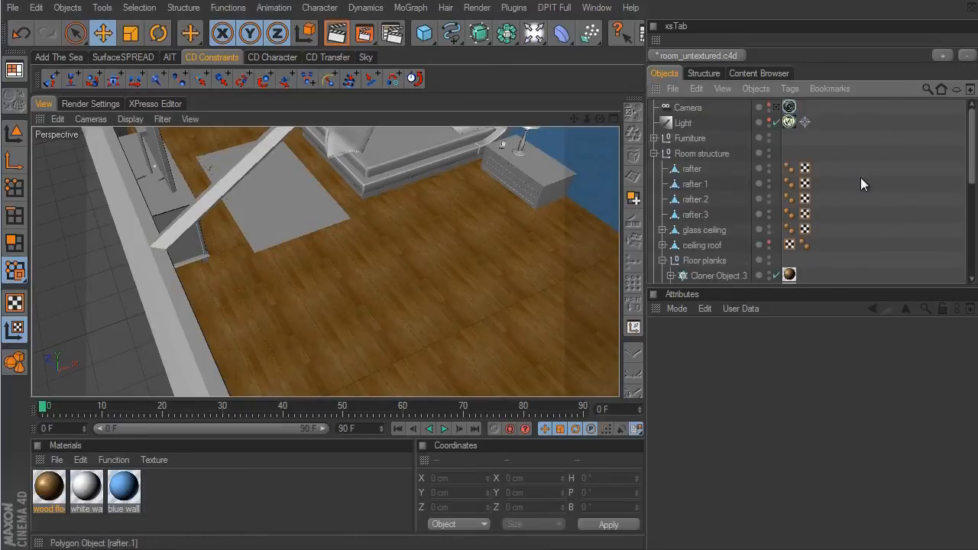
{"action": "left_click", "coordinate": [776, 108]}
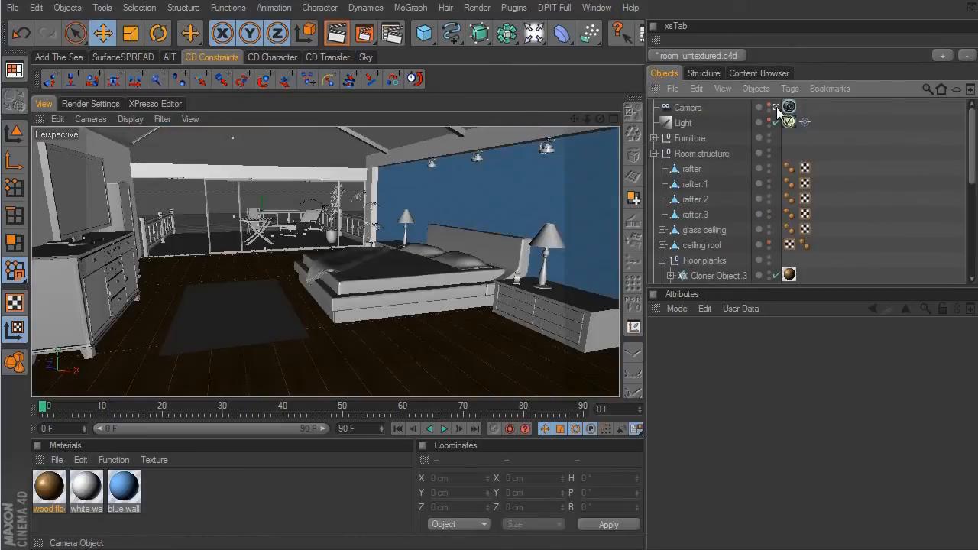
{"action": "left_click", "coordinate": [343, 38]}
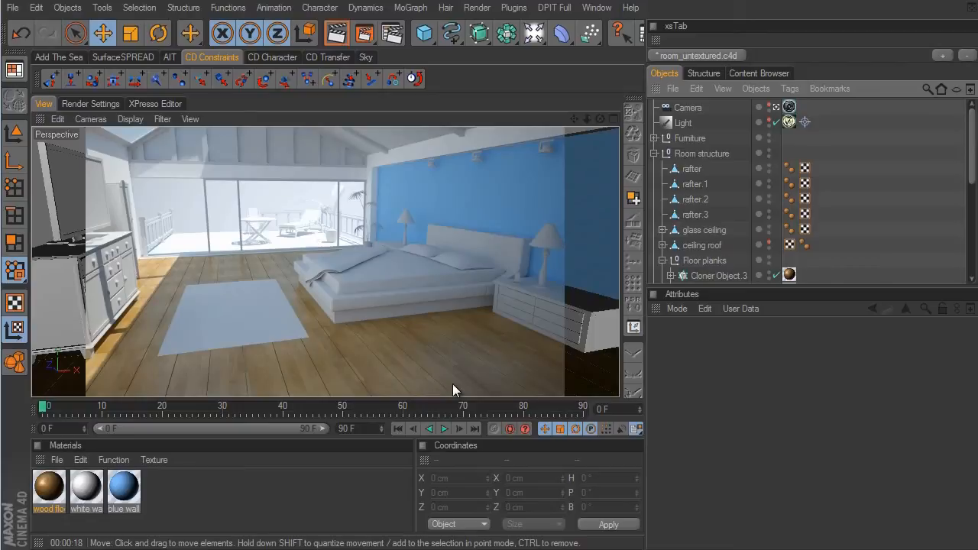
- Enable Bump on the wood floor material, use wood08.jpg as its texture map, and turn on Bump Shadows
{"action": "double_click", "coordinate": [49, 487]}
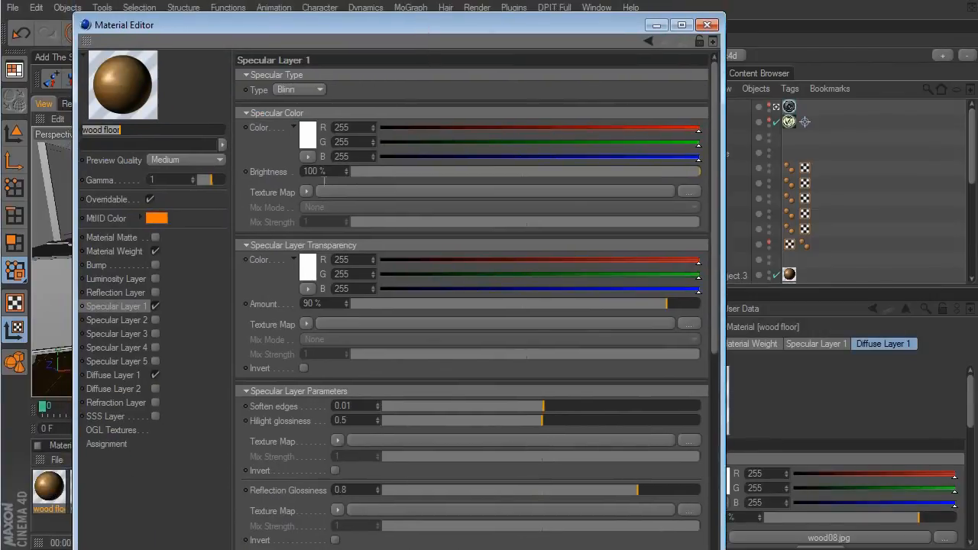
{"action": "left_click", "coordinate": [155, 264]}
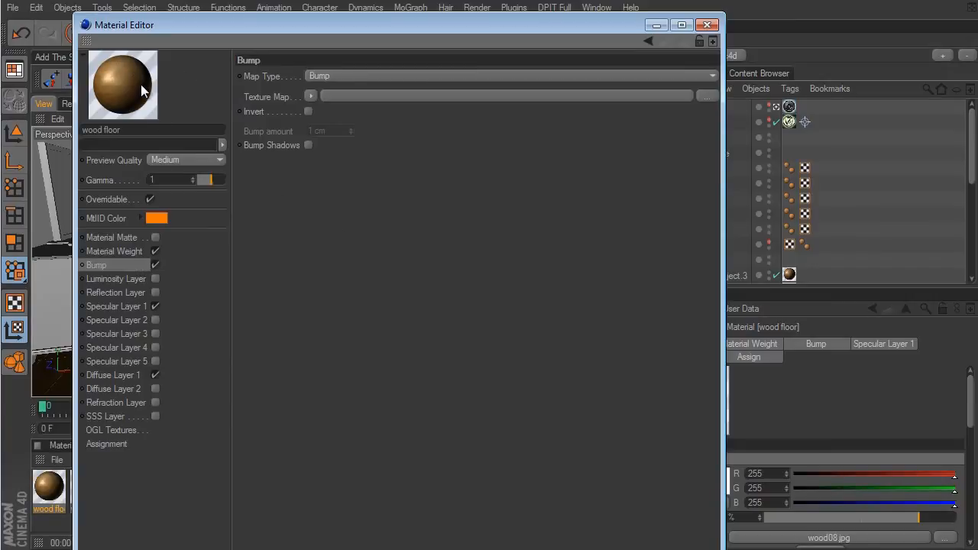
{"action": "left_click", "coordinate": [145, 375]}
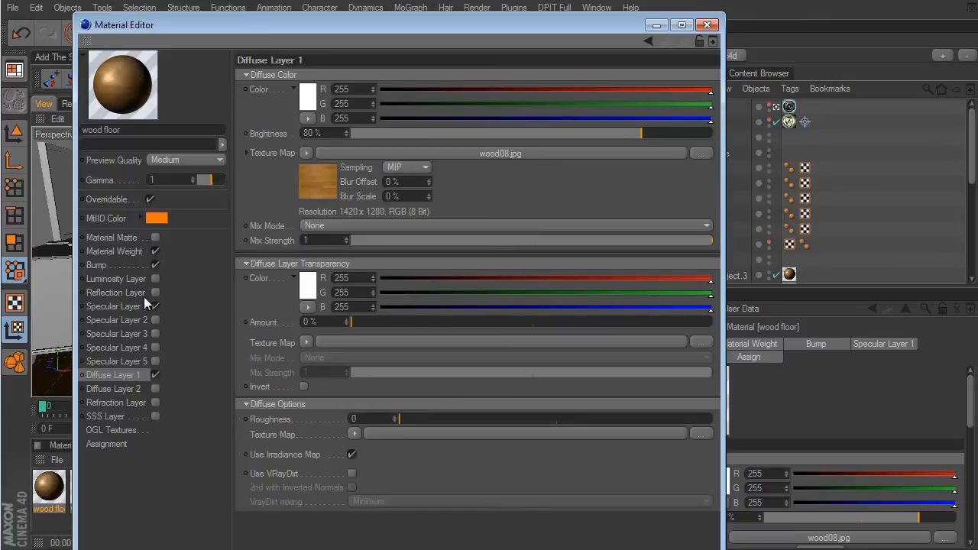
{"action": "left_click", "coordinate": [133, 267]}
{"action": "left_click", "coordinate": [310, 96]}
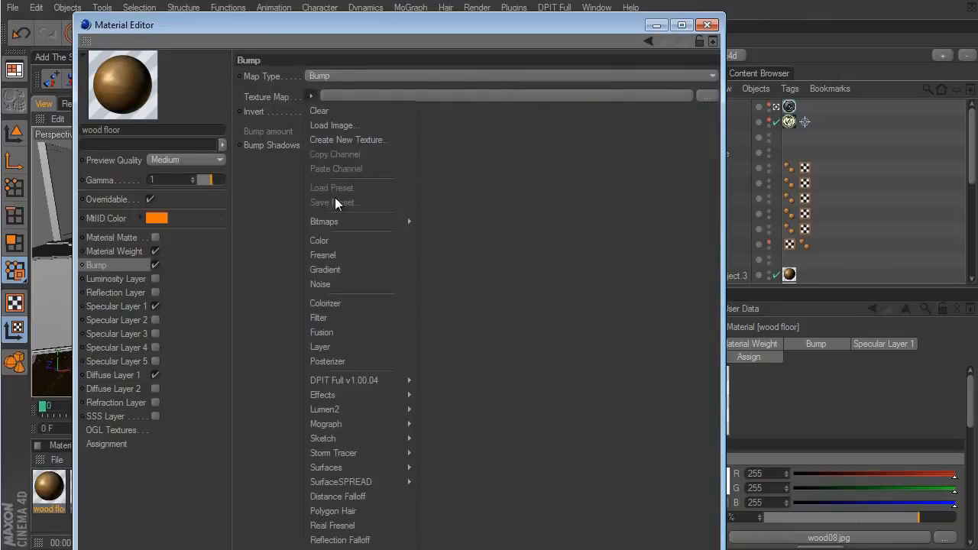
{"action": "mouse_move", "coordinate": [333, 221]}
{"action": "left_click", "coordinate": [434, 220]}
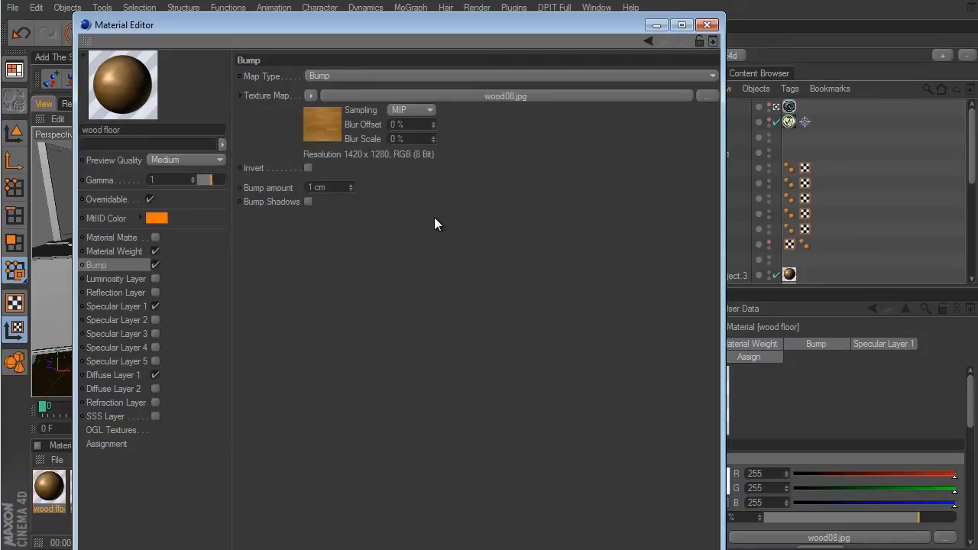
{"action": "left_click", "coordinate": [308, 201]}
- Wrap the bump texture in a Filter shader with saturation at -100% and contrast at about 48%, and fine-tune the brightness
{"action": "left_click", "coordinate": [308, 96]}
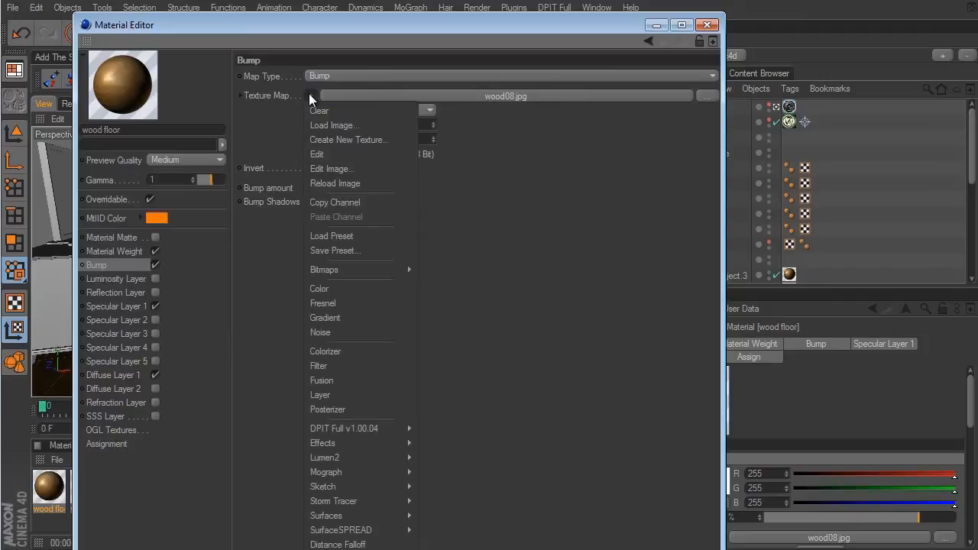
{"action": "left_click", "coordinate": [347, 365]}
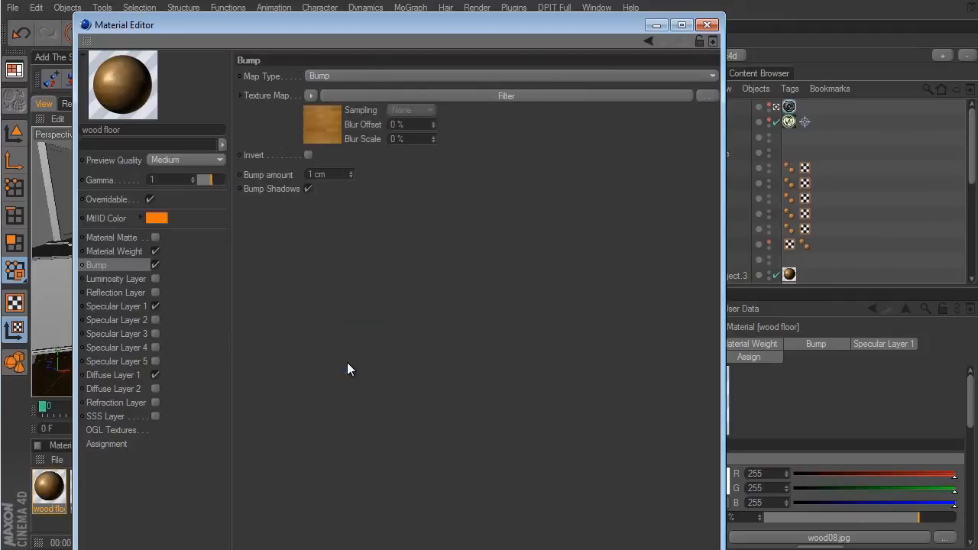
{"action": "left_click", "coordinate": [510, 96]}
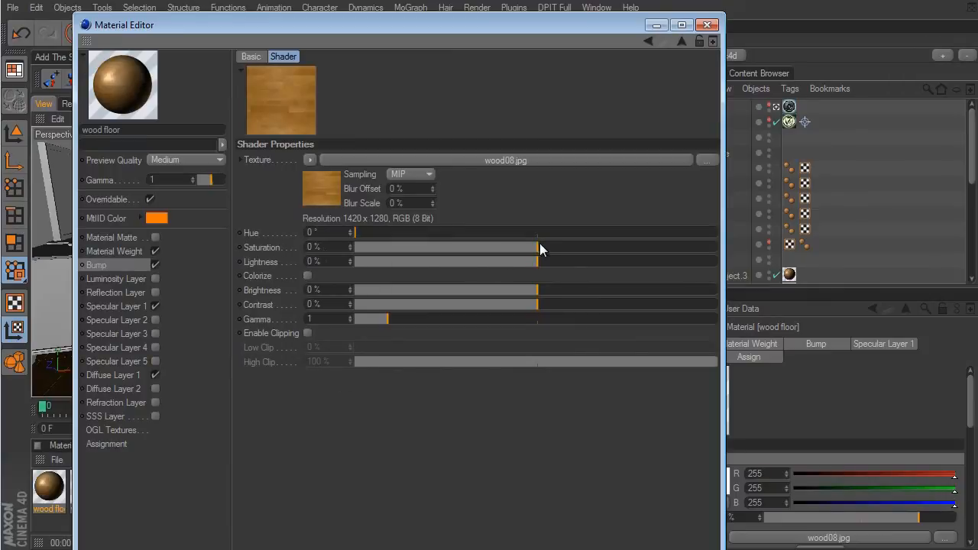
{"action": "left_click_drag", "start_coordinate": [539, 248], "coordinate": [387, 243]}
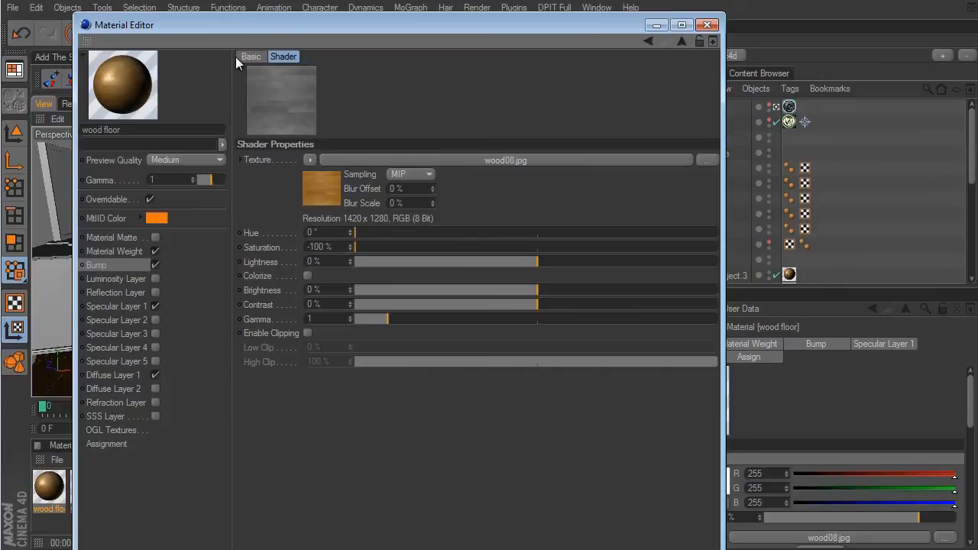
{"action": "left_click_drag", "start_coordinate": [536, 308], "coordinate": [625, 307]}
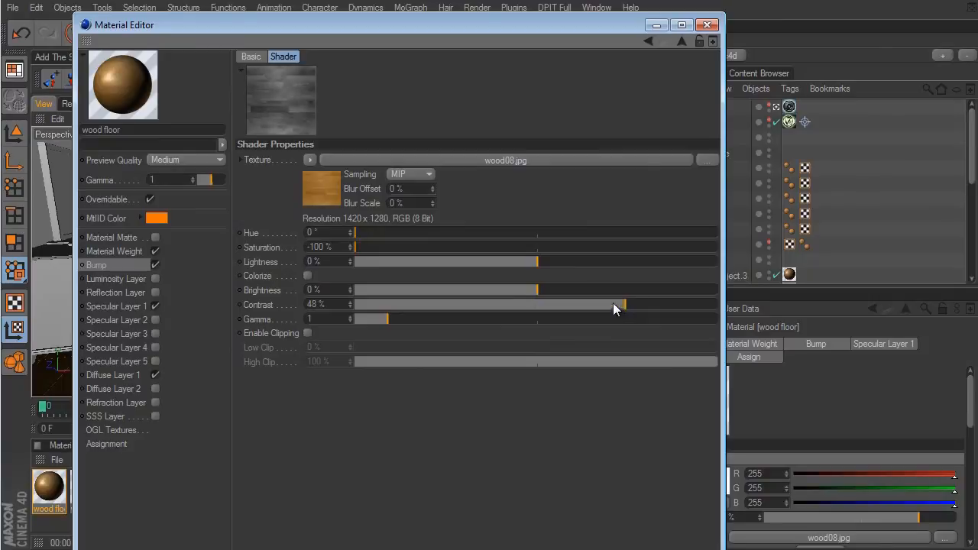
{"action": "mouse_move", "coordinate": [541, 291]}
{"action": "left_mouse_down"}
{"action": "mouse_move", "coordinate": [524, 290]}
{"action": "mouse_move", "coordinate": [538, 290]}
{"action": "left_mouse_up"}
- Set the wood floor material's bump amount to -0.5 cm and close the material editor
{"action": "left_click", "coordinate": [120, 265]}
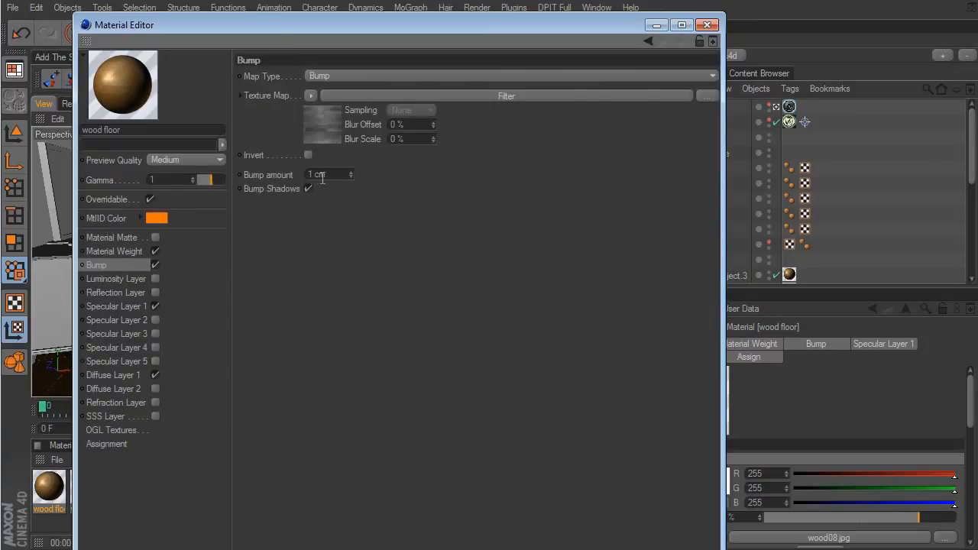
{"action": "left_click_drag", "start_coordinate": [336, 177], "coordinate": [264, 173]}
{"action": "key", "text": "BackSpace"}
{"action": "type", "text": "-0.5"}
{"action": "key", "text": "Return"}
{"action": "left_click", "coordinate": [707, 25]}
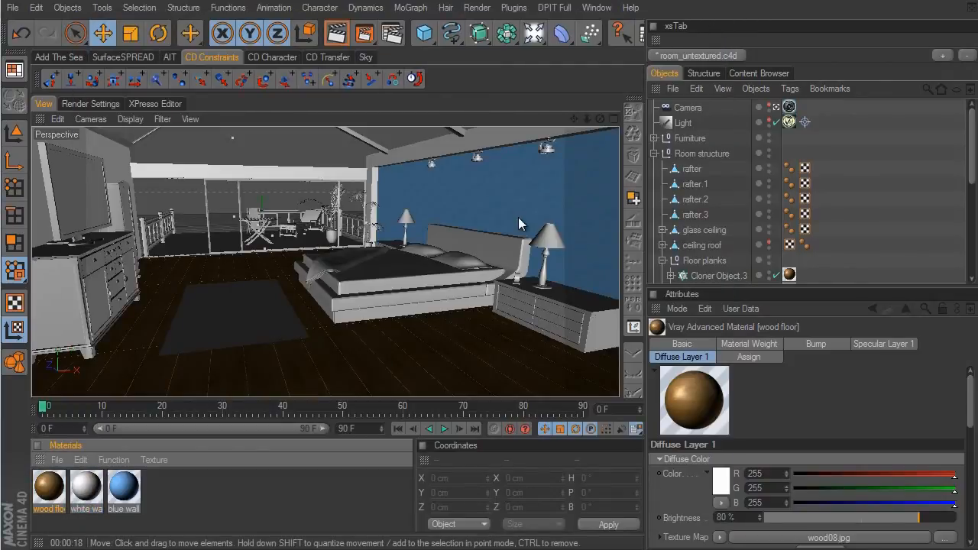
- Render a close-up of the floor beside the bed base to check the bump, and return to the full room view
{"action": "middle_click_drag", "start_coordinate": [486, 261], "coordinate": [570, 292], "text": "alt"}
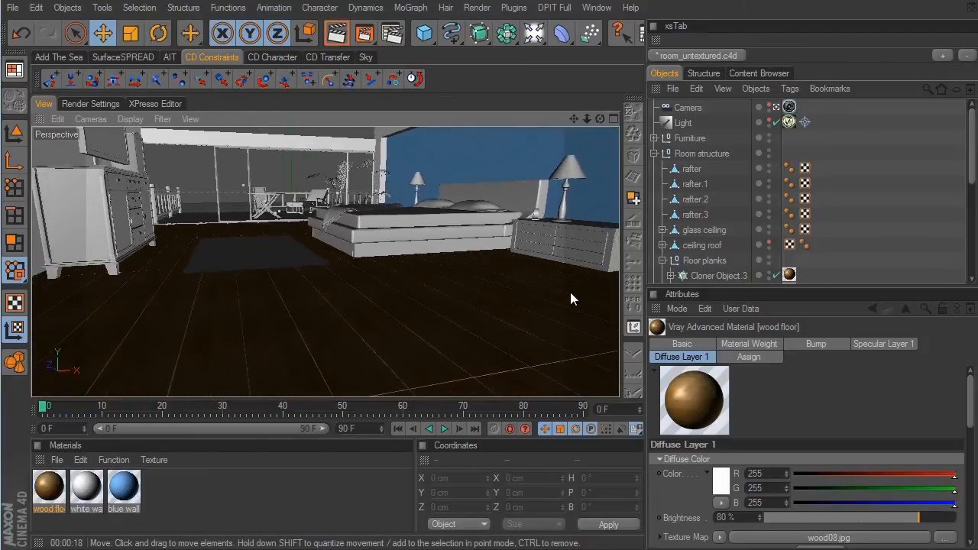
{"action": "mouse_move", "coordinate": [570, 291]}
{"action": "right_mouse_down", "text": "alt"}
{"action": "mouse_move", "coordinate": [621, 310]}
{"action": "mouse_move", "coordinate": [577, 298]}
{"action": "right_mouse_up", "text": "alt"}
{"action": "middle_click_drag", "start_coordinate": [565, 310], "coordinate": [569, 298], "text": "alt"}
{"action": "right_click_drag", "start_coordinate": [463, 193], "coordinate": [474, 189], "text": "alt"}
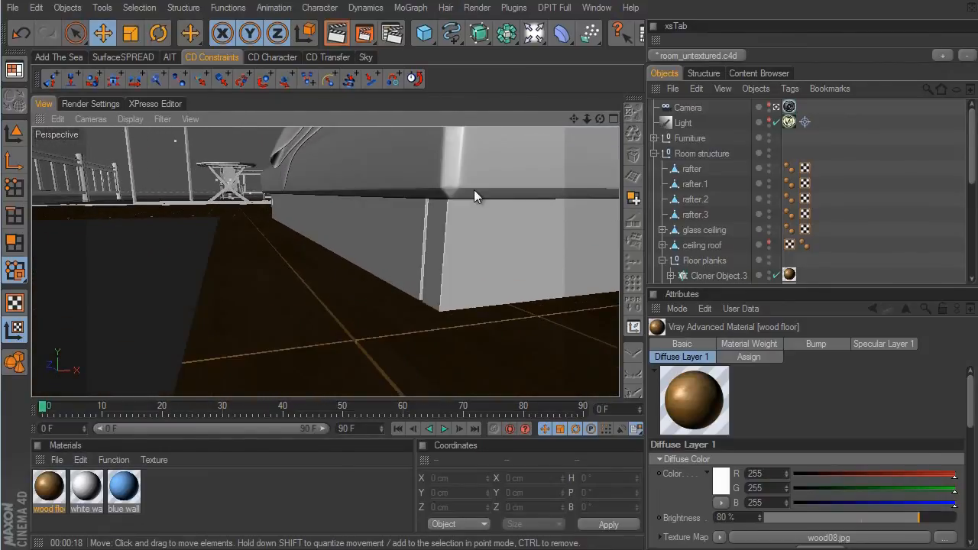
{"action": "right_click_drag", "start_coordinate": [562, 306], "coordinate": [578, 301], "text": "alt"}
{"action": "left_click", "coordinate": [327, 35]}
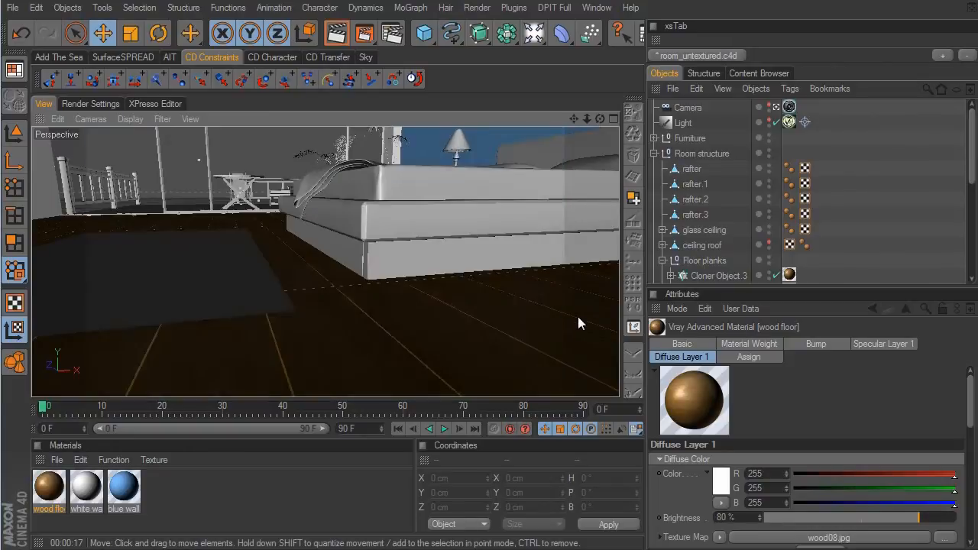
{"action": "mouse_move", "coordinate": [577, 316]}
{"action": "right_mouse_down", "text": "alt"}
{"action": "mouse_move", "coordinate": [463, 299]}
{"action": "mouse_move", "coordinate": [664, 300]}
{"action": "mouse_move", "coordinate": [573, 297]}
{"action": "right_mouse_up", "text": "alt"}
{"action": "mouse_move", "coordinate": [573, 298]}
{"action": "middle_mouse_down", "text": "alt"}
{"action": "mouse_move", "coordinate": [576, 312]}
{"action": "mouse_move", "coordinate": [573, 303]}
{"action": "middle_mouse_up", "text": "alt"}
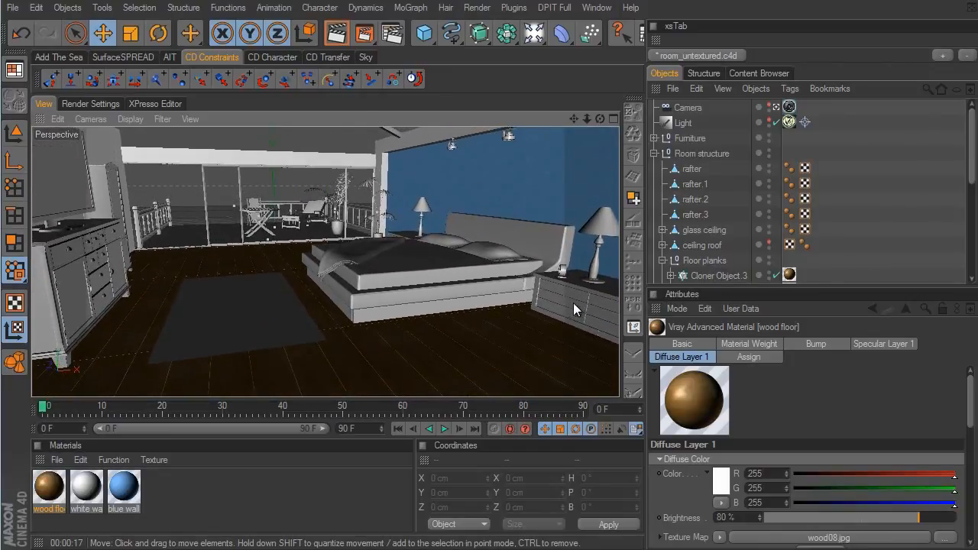
{"action": "right_click_drag", "start_coordinate": [572, 302], "coordinate": [569, 303], "text": "alt"}
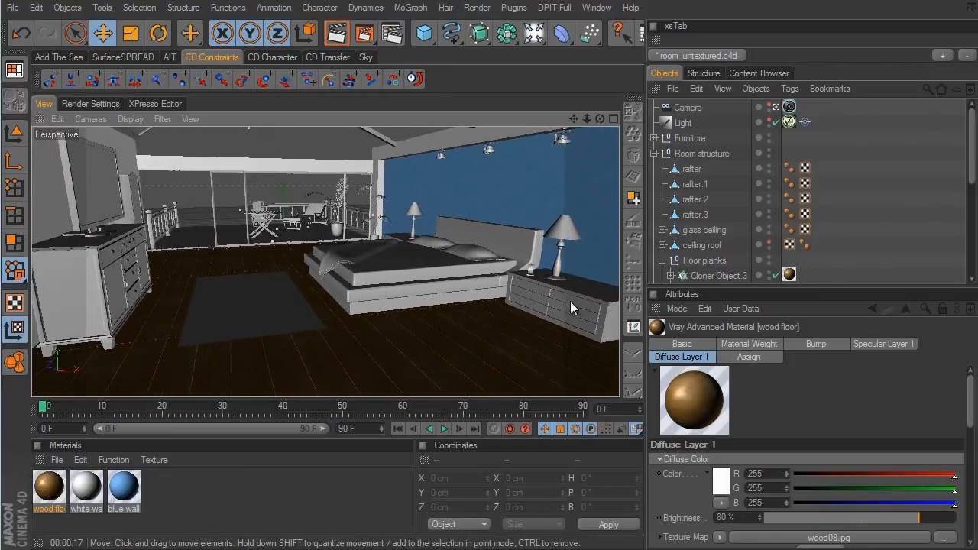